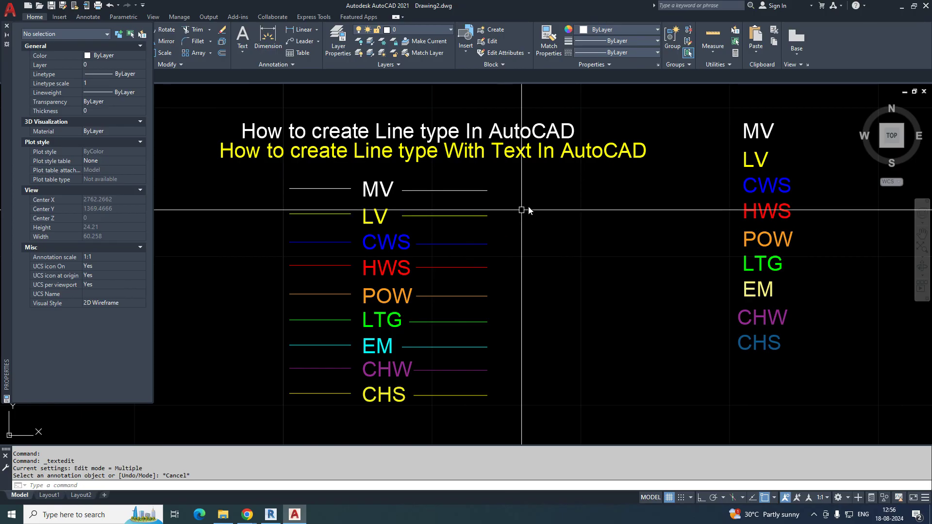
Move the yellow title line slightly down, away from the white title above it
middle_drag(328, 154, 340, 165)
text(m)
key(Return)
click(340, 165)
key(Return)
click(251, 199)
click(251, 202)
Look over the coloured line-and-text samples in the list from MV to CHS
click(353, 224)
middle_drag(353, 224, 354, 206)
click(378, 186)
click(383, 221)
key(Escape)
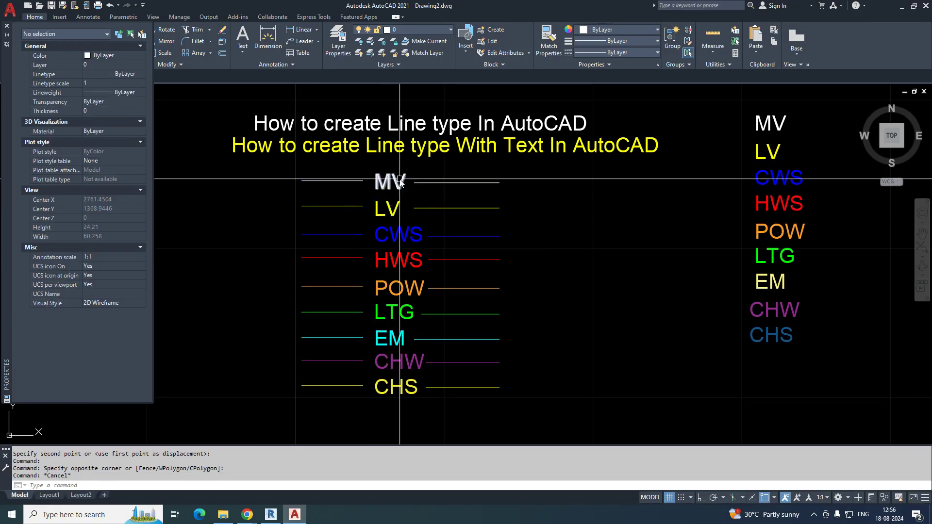
click(388, 209)
click(398, 235)
key(Escape)
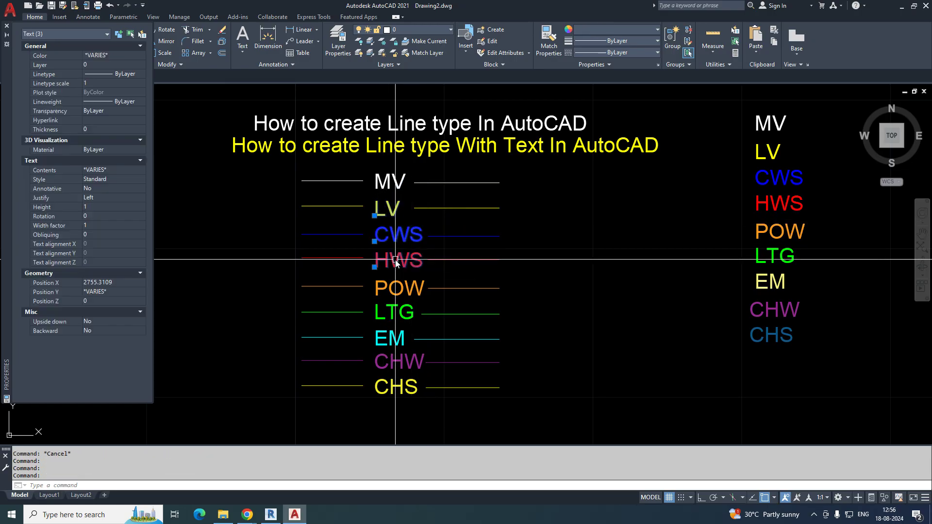
middle_drag(414, 298, 406, 270)
scroll(412, 296, up, 2)
scroll(392, 301, down, 2)
middle_drag(375, 324, 377, 345)
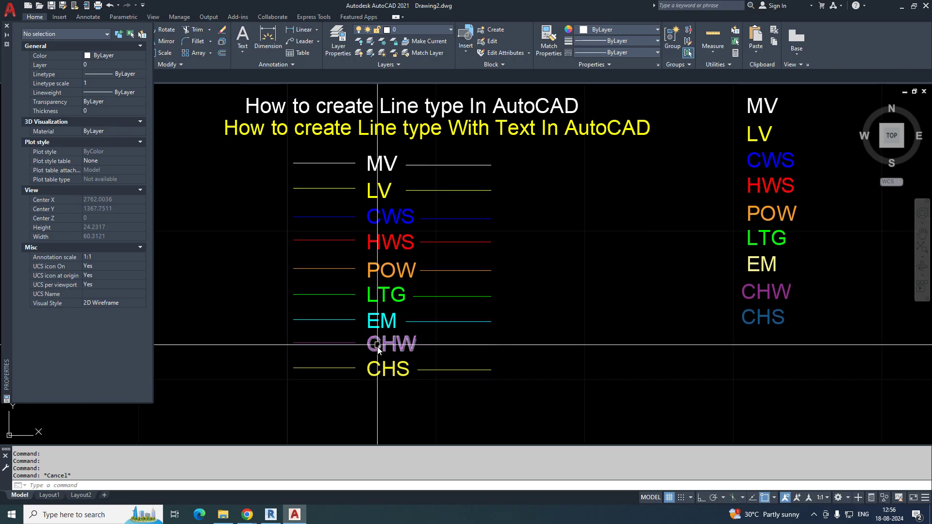
middle_drag(398, 271, 397, 319)
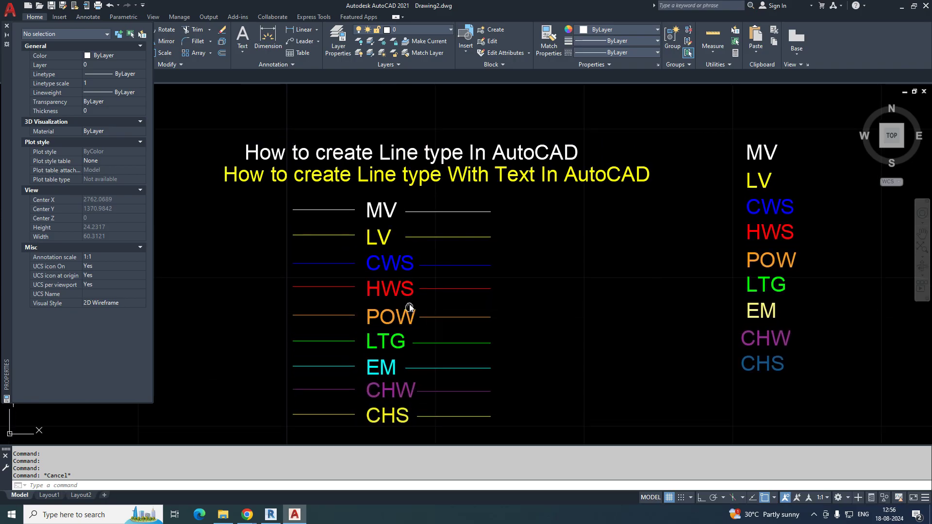
middle_drag(399, 320, 399, 297)
middle_drag(378, 398, 378, 387)
text(s)
key(Return)
click(364, 405)
click(337, 163)
key(Escape)
key(Escape)
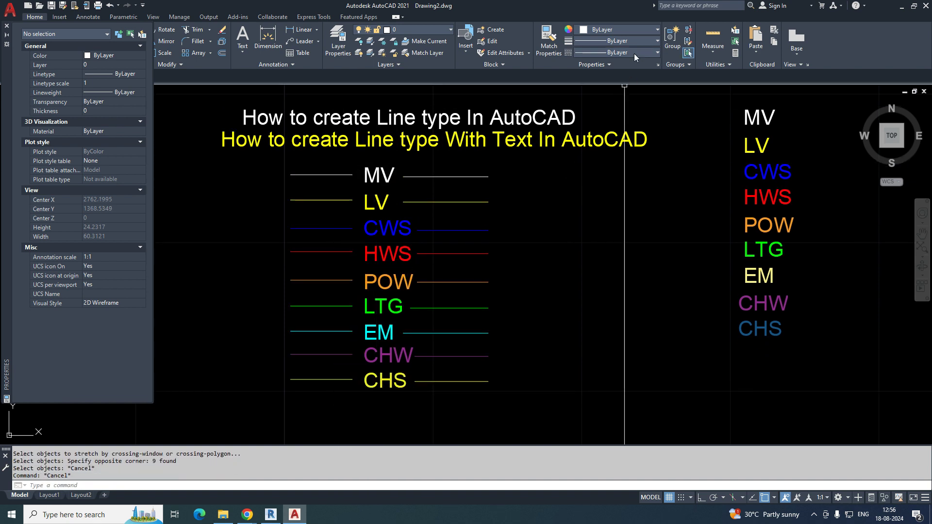
Draw a nearly horizontal single-segment polyline about 43 units long below the sample list
click(634, 53)
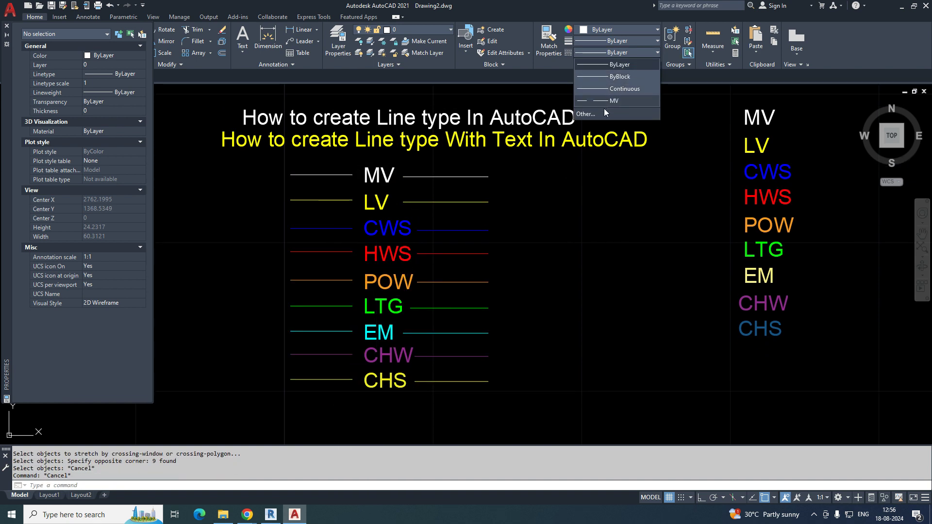
key(Escape)
scroll(416, 271, down, 3)
text(pl)
key(Return)
click(331, 337)
click(732, 344)
key(Escape)
Apply the MV linetype to the polyline below the sample list
click(628, 366)
click(614, 329)
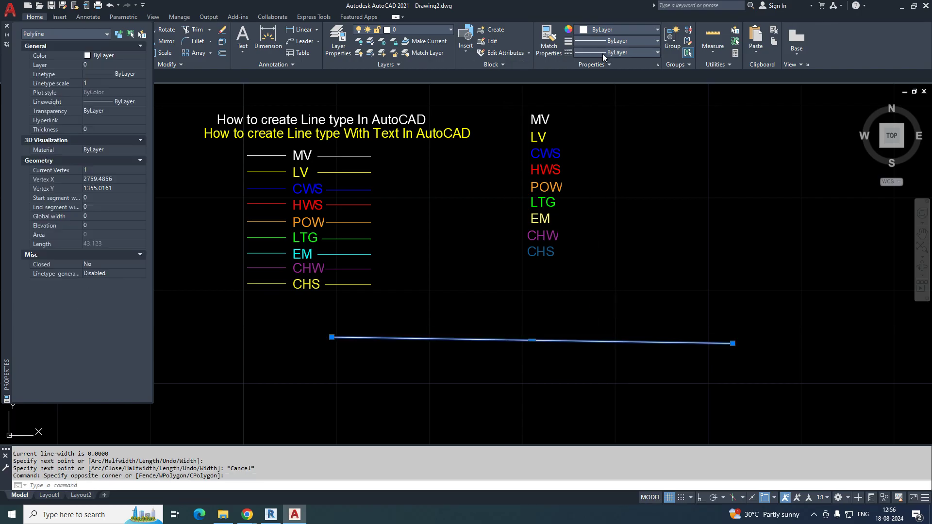
click(634, 52)
click(600, 101)
key(Escape)
Stretch the right end of the MV polyline further to the right
mouse_move(606, 361)
middle_down()
mouse_move(555, 335)
mouse_move(579, 329)
middle_up()
text(s)
key(Return)
click(753, 295)
click(610, 360)
Erase the stretched MV polyline below the sample list
key(Return)
click(578, 372)
click(740, 371)
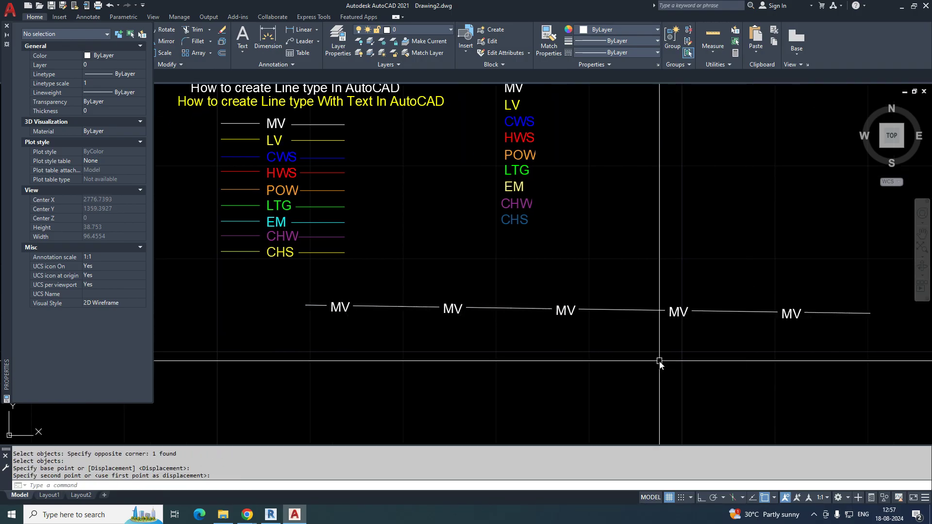
scroll(520, 342, down, 1)
text(e)
click(527, 343)
click(516, 303)
Turn on Ortho mode and draw a horizontal polyline about 58 units long below the sample list
key(Return)
text(pl)
key(Return)
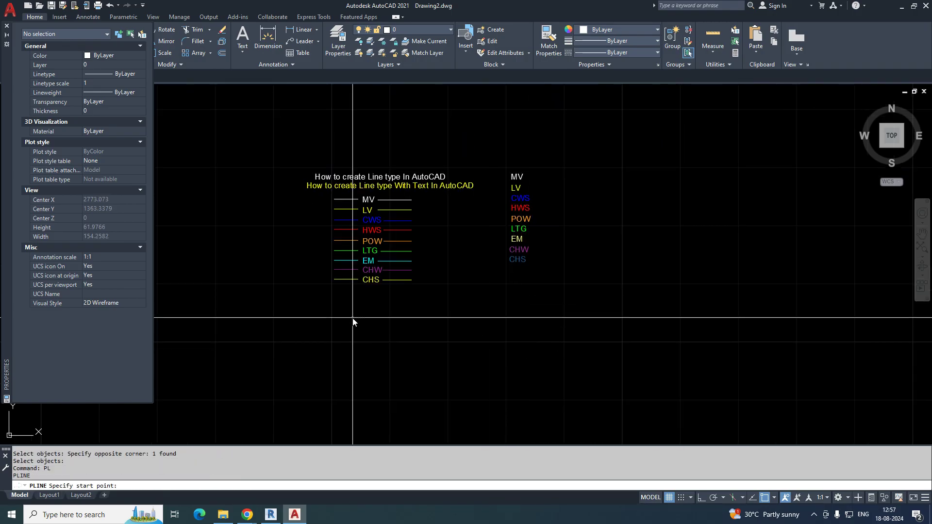
click(352, 318)
key(F8)
key(Escape)
Assign the MV linetype to the horizontal polyline
click(691, 329)
click(641, 304)
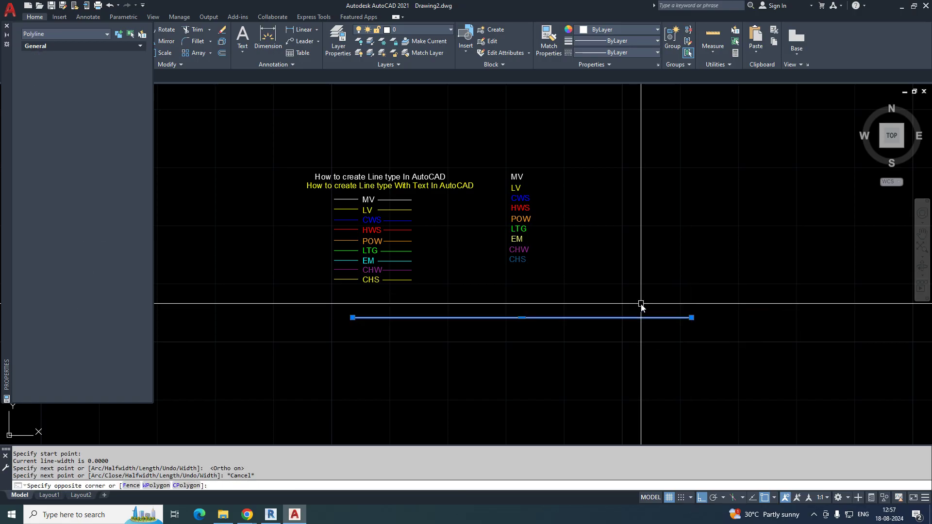
click(609, 53)
click(590, 100)
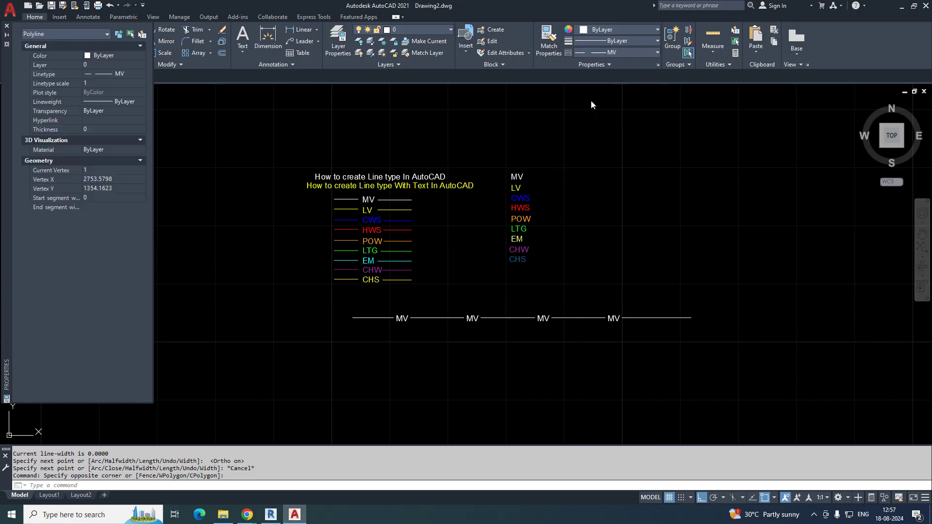
key(Escape)
Change the colour of the horizontal MV polyline to Green
drag(574, 300, 553, 332)
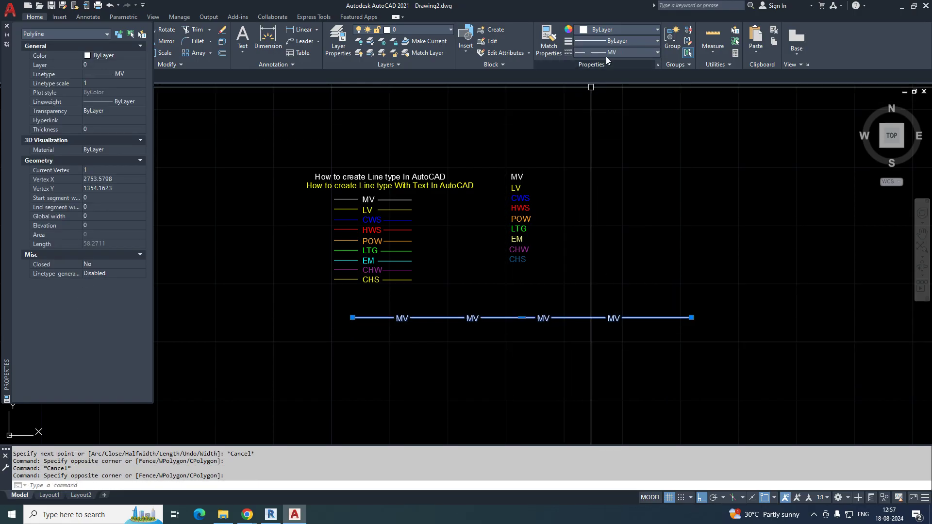
click(614, 31)
click(600, 129)
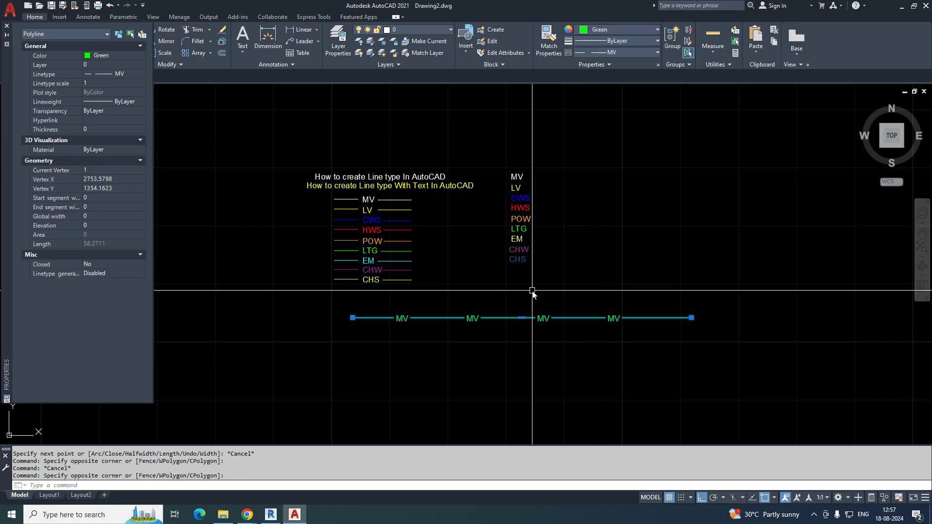
key(Escape)
Erase the green MV polyline
scroll(422, 346, up, 2)
mouse_move(421, 348)
middle_down()
mouse_move(430, 373)
mouse_move(453, 383)
middle_up()
text(e)
key(Return)
click(461, 328)
click(443, 358)
key(Return)
key(Escape)
key(Escape)
key(Escape)
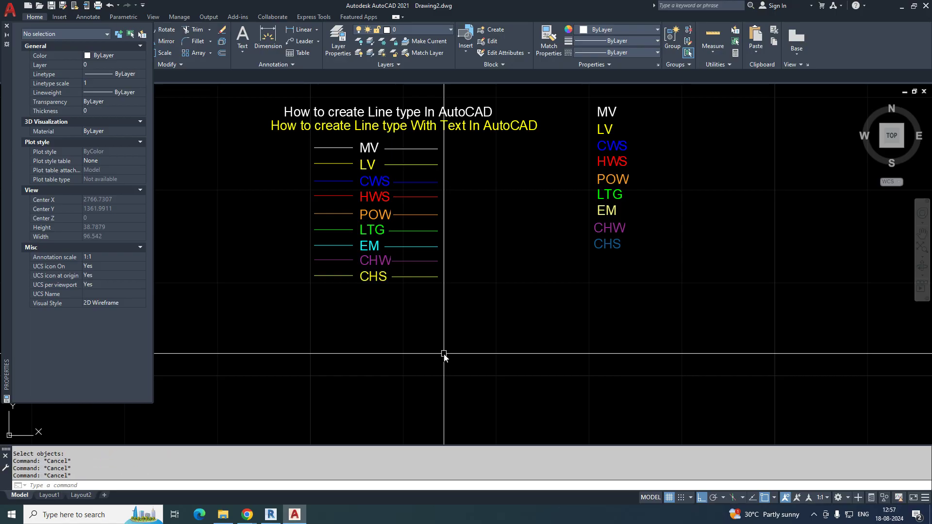
Purge all checked unused items from the drawing, including the MV linetype
key(Return)
click(459, 354)
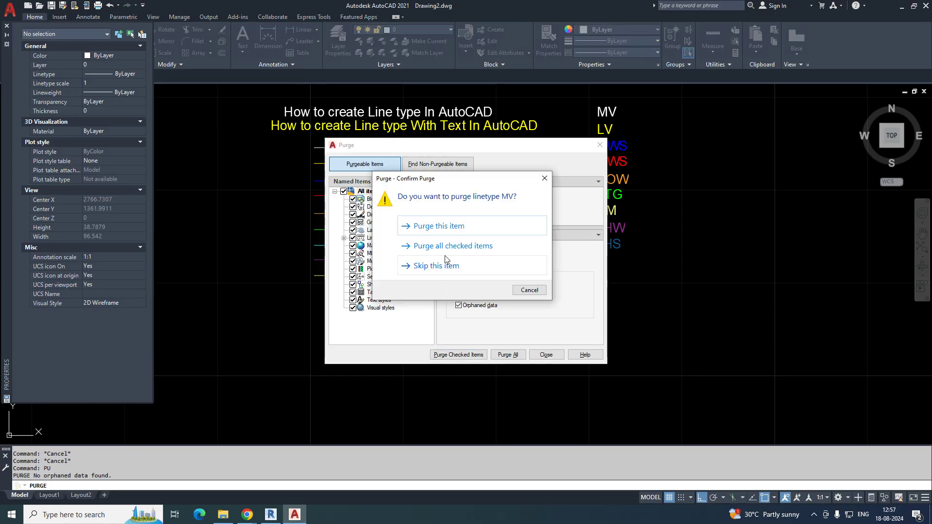
click(439, 244)
click(540, 360)
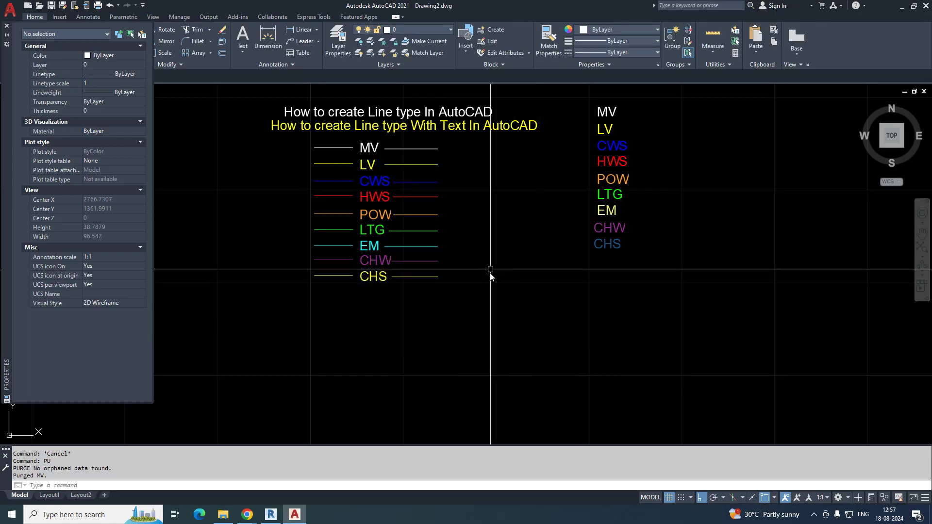
Copy the MV text with its two lines horizontally into the empty area right of the text lists
scroll(414, 271, up, 3)
scroll(412, 273, down, 4)
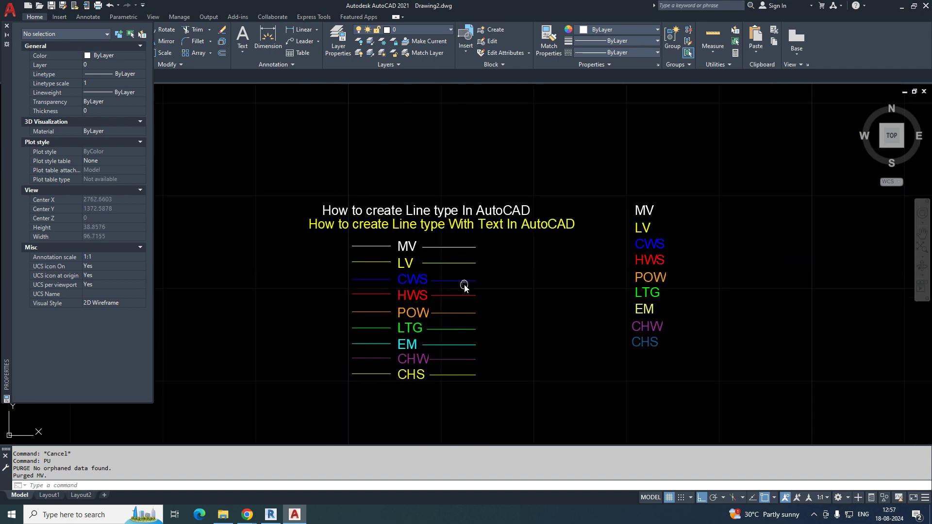
scroll(455, 250, up, 4)
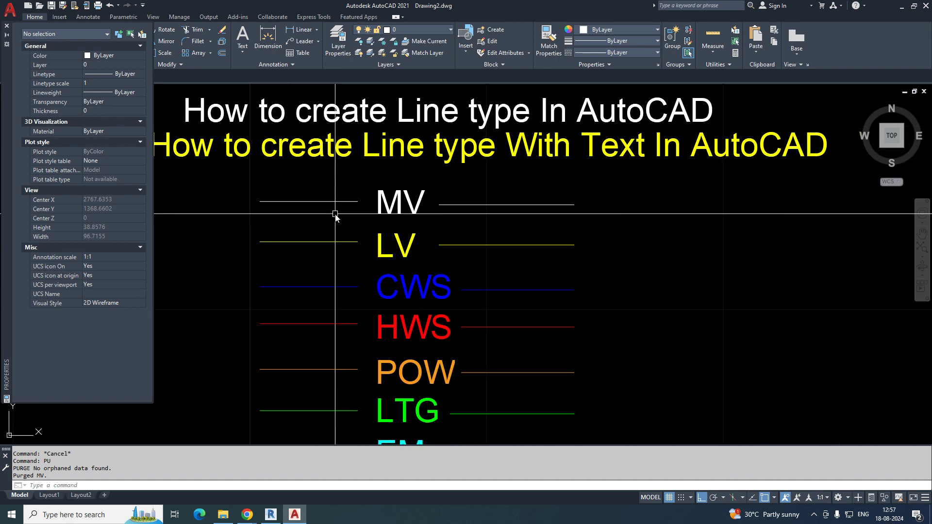
click(464, 218)
click(321, 191)
text(co)
key(Return)
scroll(351, 223, down, 3)
click(350, 221)
scroll(235, 252, down, 3)
scroll(521, 255, up, 1)
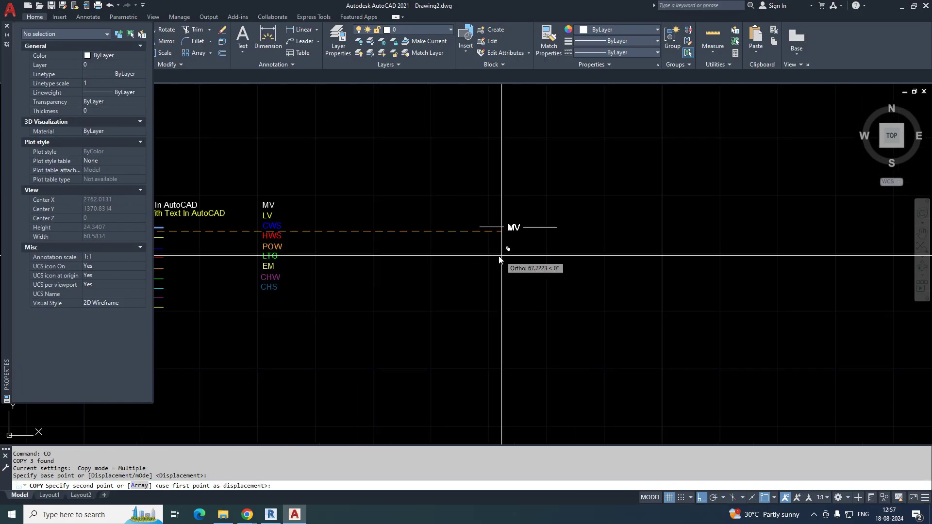
click(488, 254)
key(Escape)
Stretch the left part of the copied MV row by a small amount
scroll(515, 224, up, 2)
scroll(464, 236, up, 3)
text(s)
click(414, 208)
click(383, 262)
key(Return)
click(407, 288)
click(423, 294)
Erase the lines on both sides of the copied MV text
scroll(502, 289, down, 4)
middle_drag(491, 292, 476, 280)
scroll(470, 270, up, 2)
text(e)
click(445, 237)
click(424, 287)
text(e)
click(599, 246)
click(577, 296)
Draw a horizontal polyline about 3.9 units long leftward from just beside the MV text at mid-height
text(PL)
key(Return)
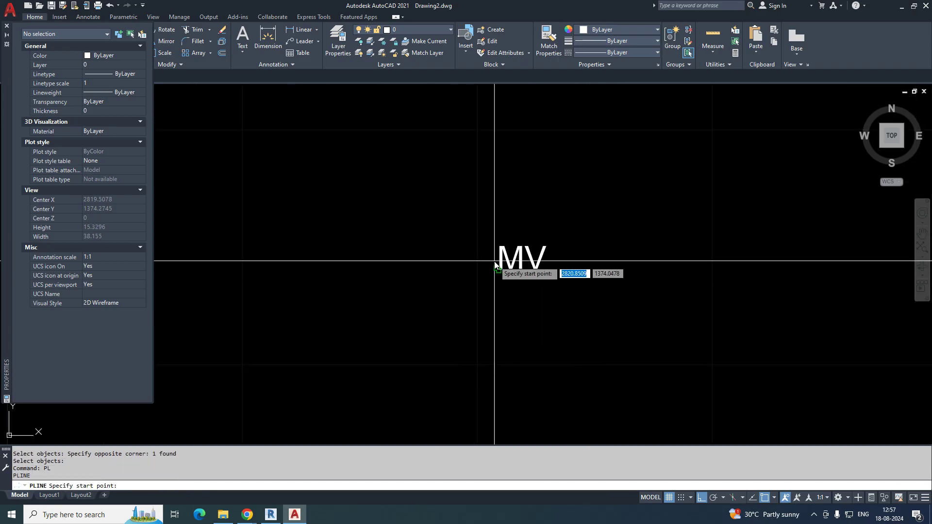
scroll(493, 260, up, 2)
click(492, 257)
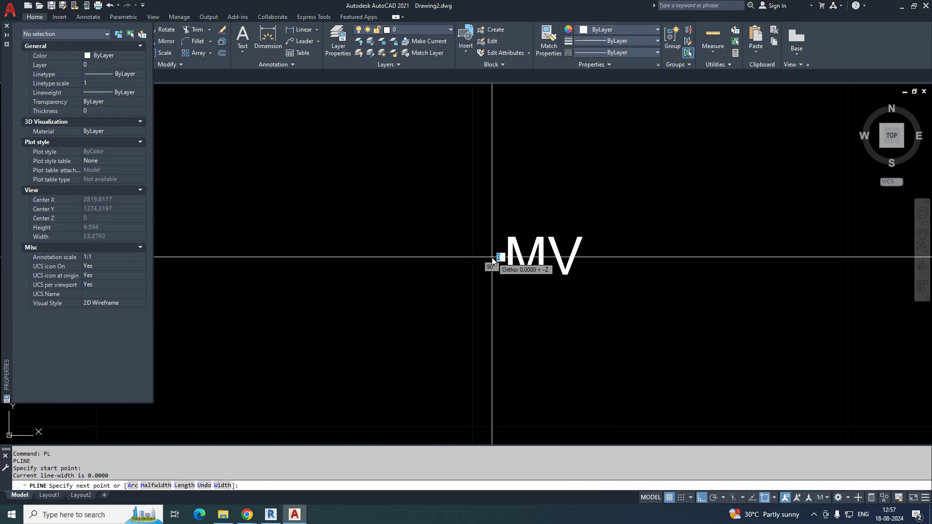
click(345, 265)
key(Escape)
key(Escape)
Mirror the short polyline about a vertical axis through the middle of the MV text, keeping the source line
text(MI)
key(Return)
click(408, 280)
click(391, 233)
key(Return)
click(545, 309)
click(547, 323)
key(Return)
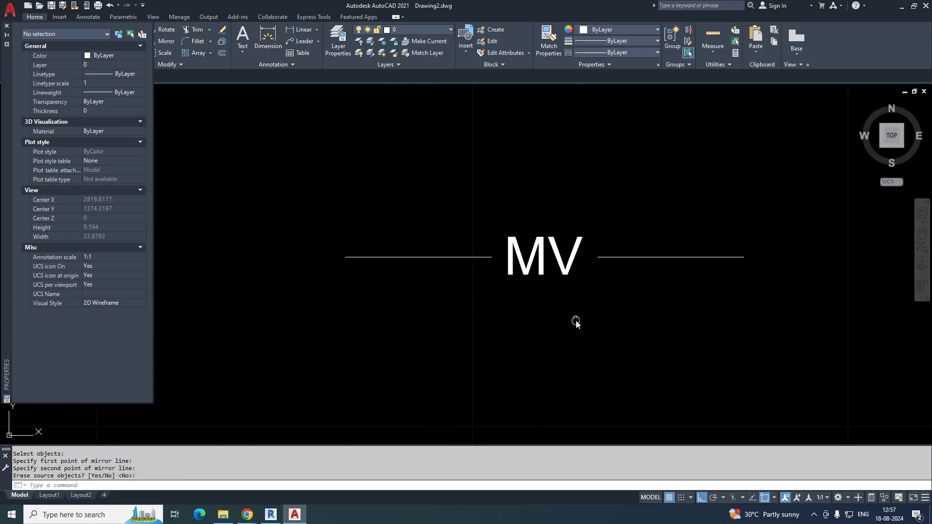
middle_drag(576, 322, 443, 296)
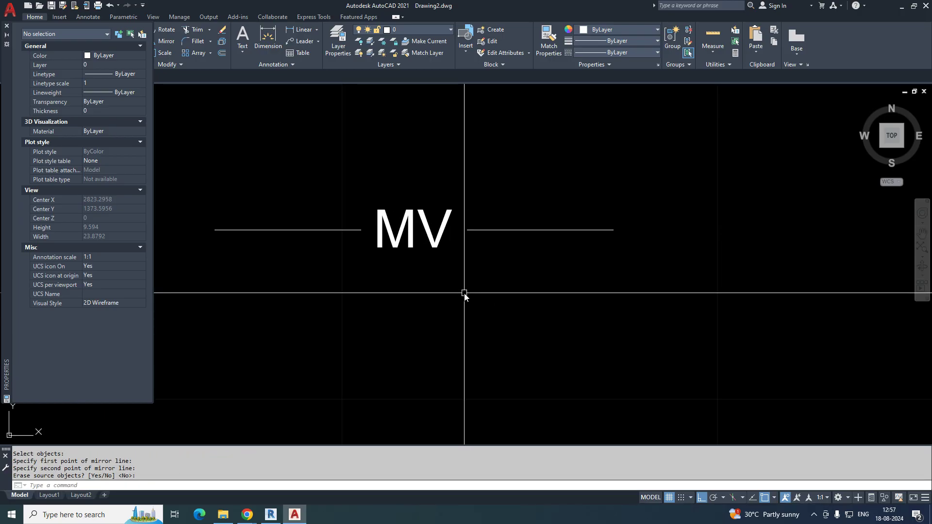
key(Escape)
scroll(534, 294, down, 8)
middle_drag(514, 298, 522, 277)
scroll(587, 257, up, 10)
middle_drag(605, 266, 623, 260)
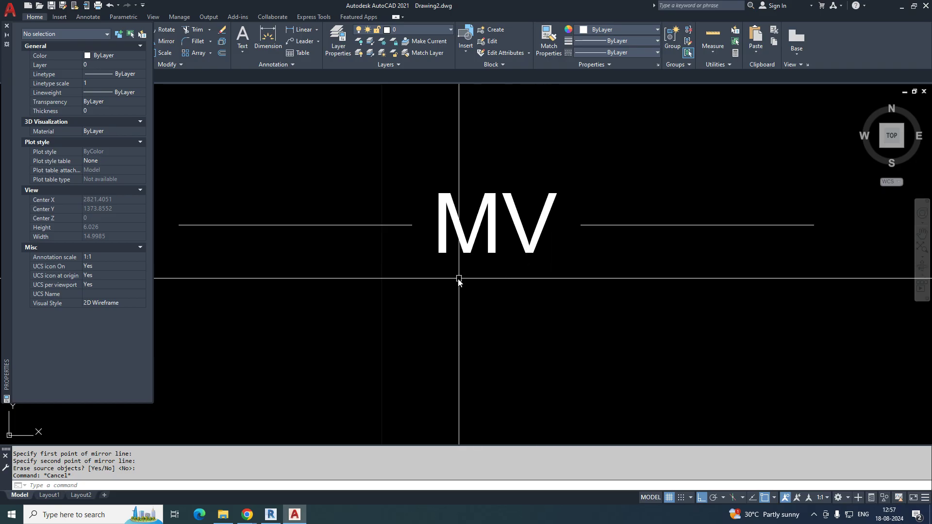
scroll(464, 277, down, 2)
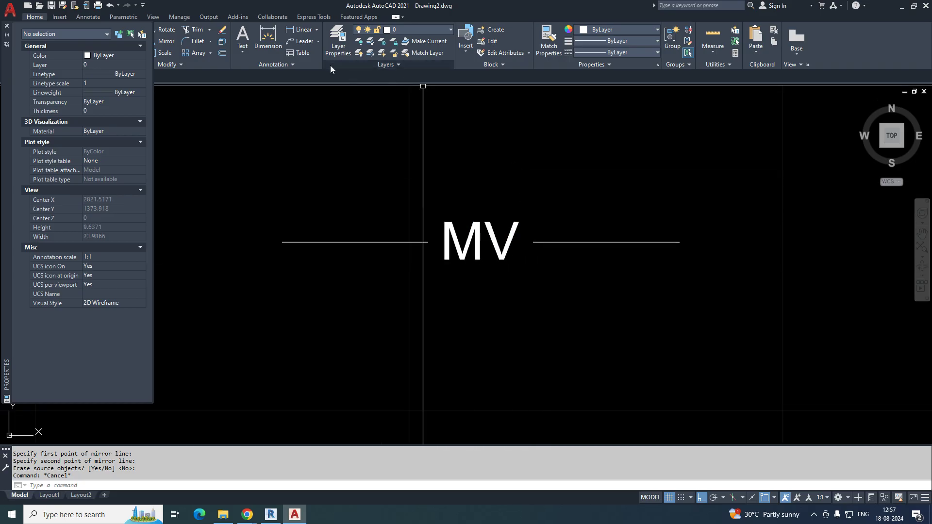
click(309, 18)
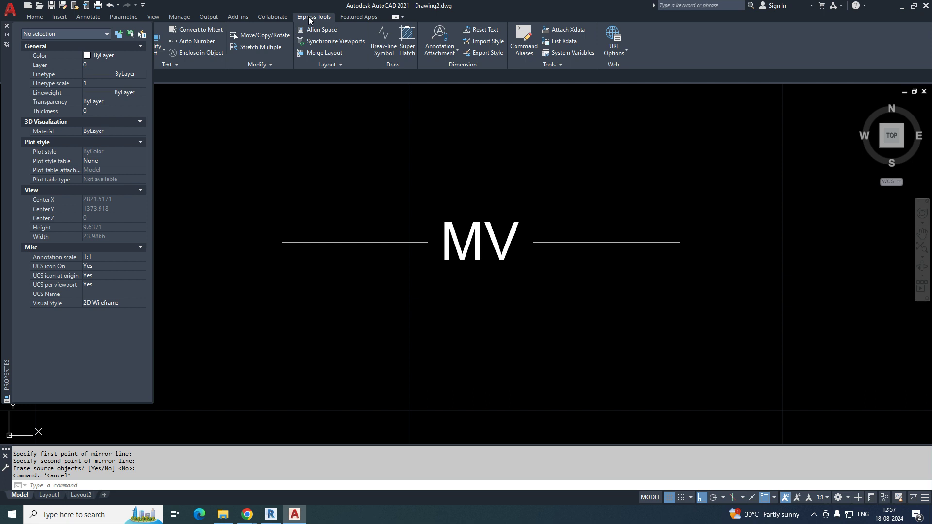
click(558, 66)
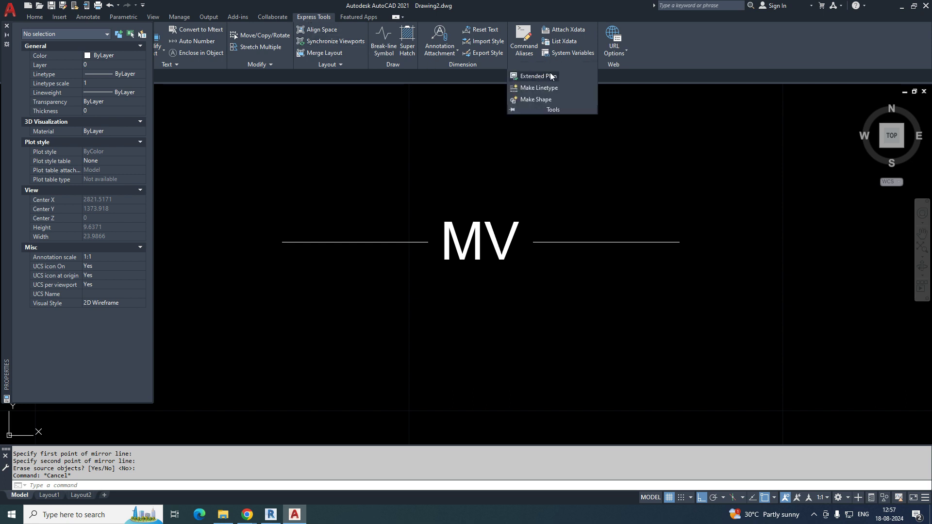
key(Escape)
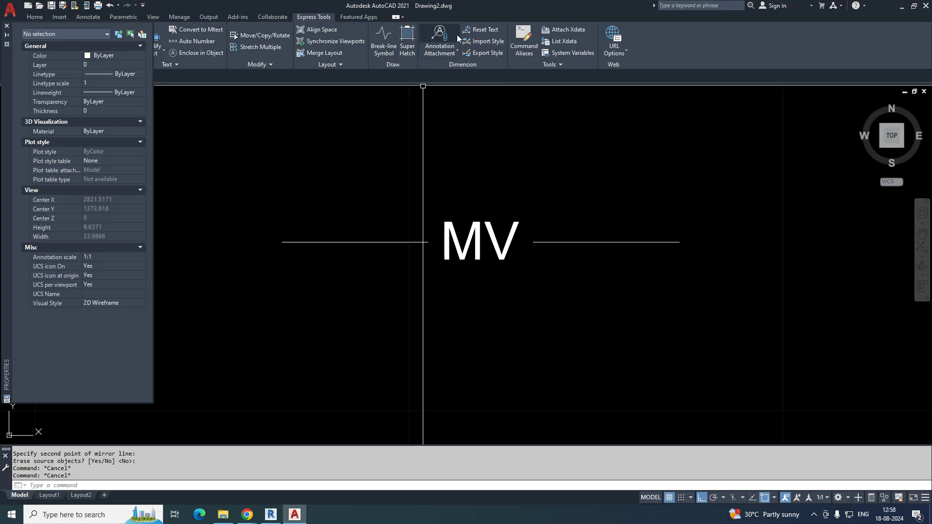
click(560, 65)
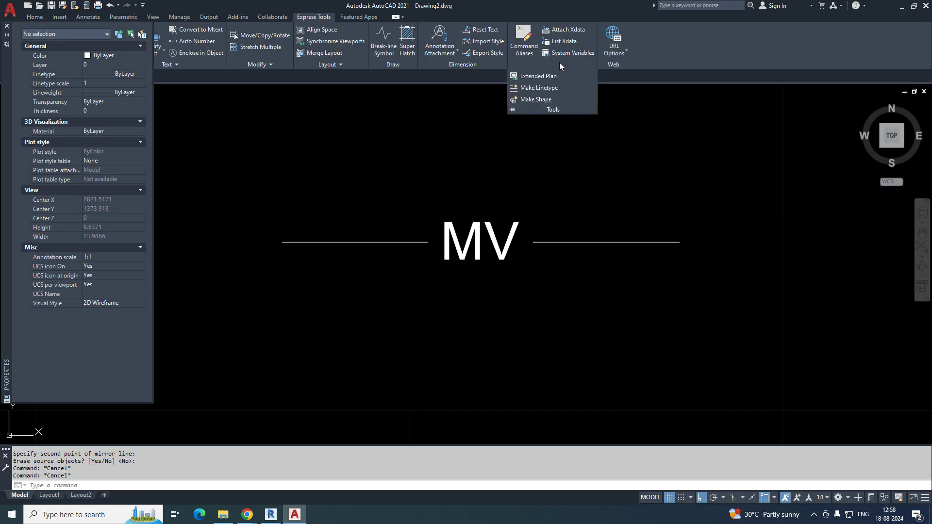
click(537, 87)
key(Escape)
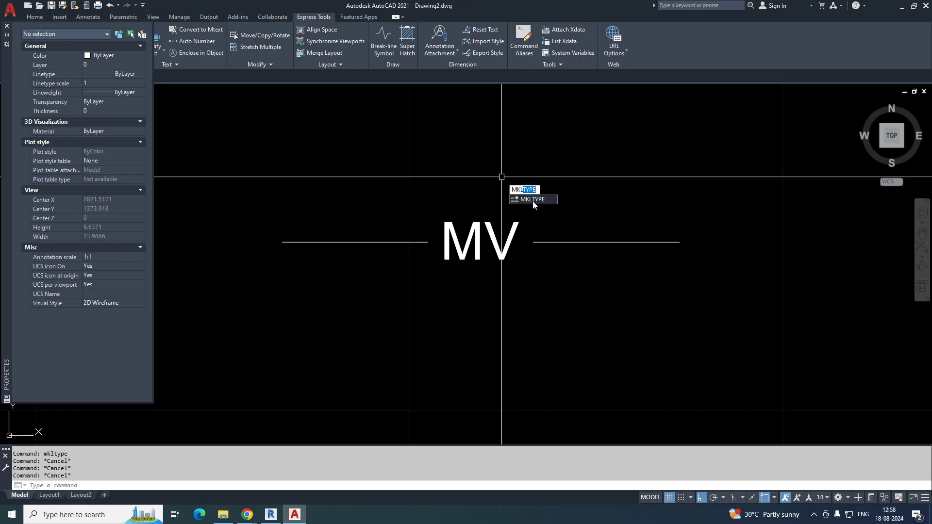
Start MKLTYPE, save the linetype file as MV.lin in the PRACTICE folder, and enter MV as linetype name and description
click(532, 199)
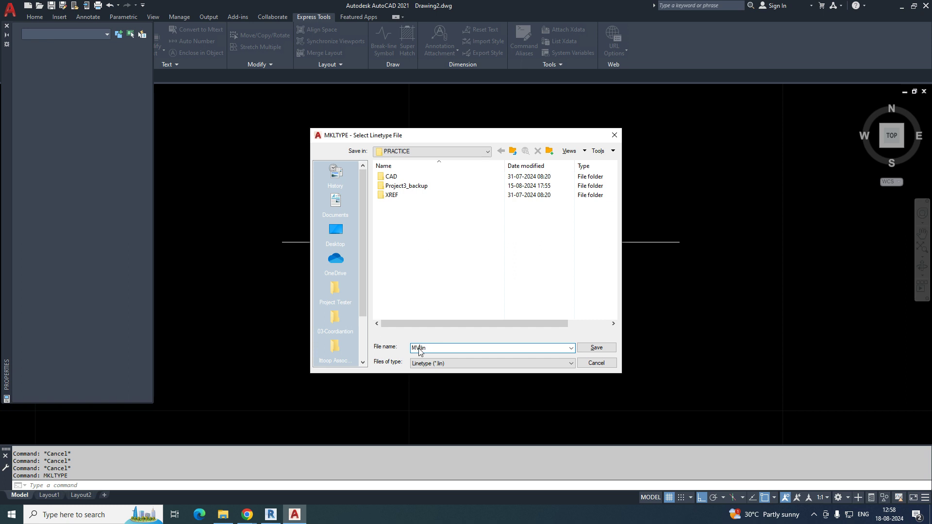
click(597, 347)
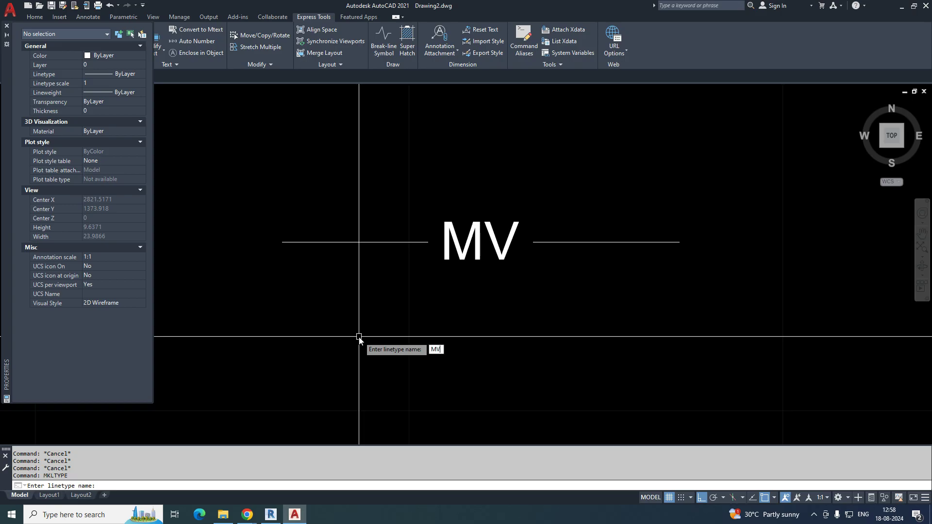
key(Return)
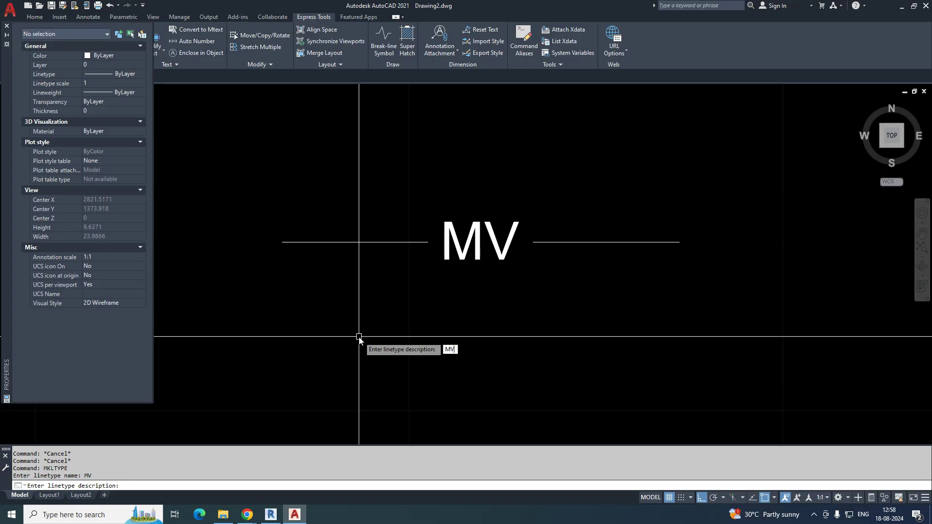
key(Return)
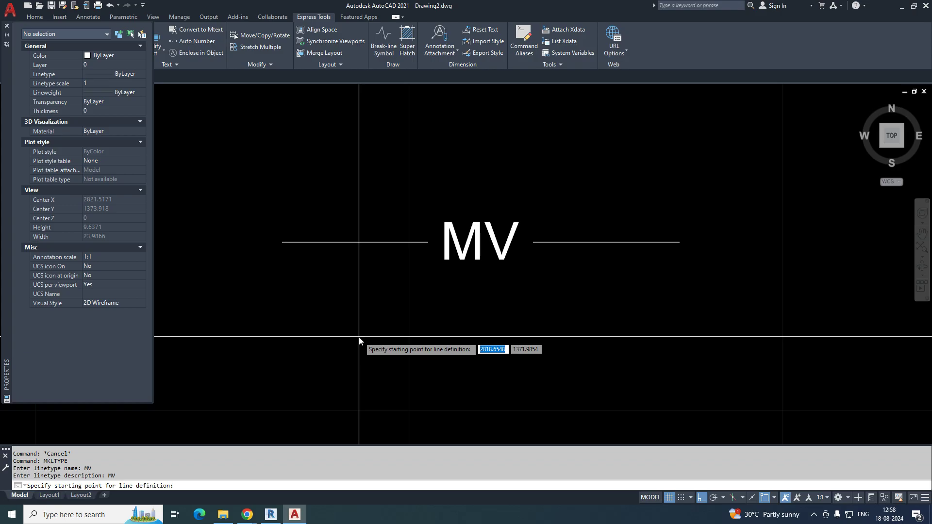
Define the MV linetype from the outer end of one line to the far end of the other, including both lines and the MV text
click(279, 243)
click(679, 243)
click(695, 187)
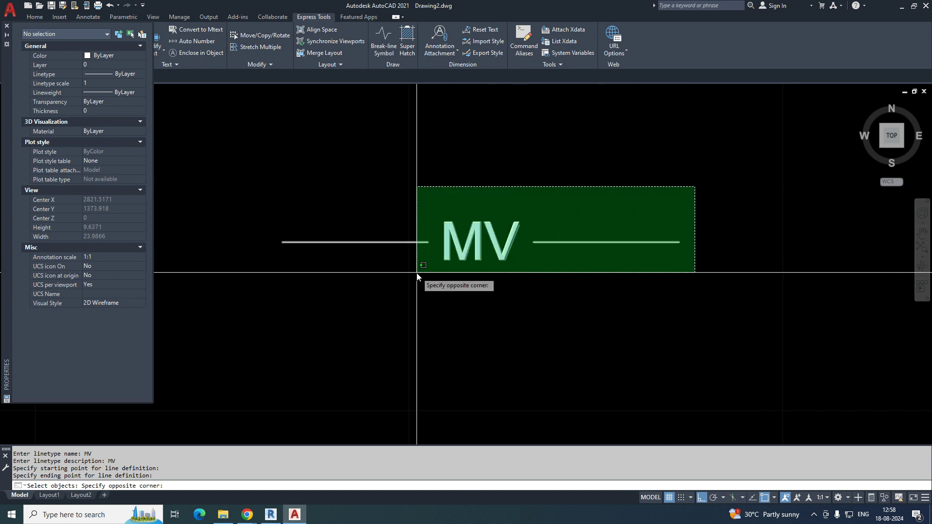
click(266, 293)
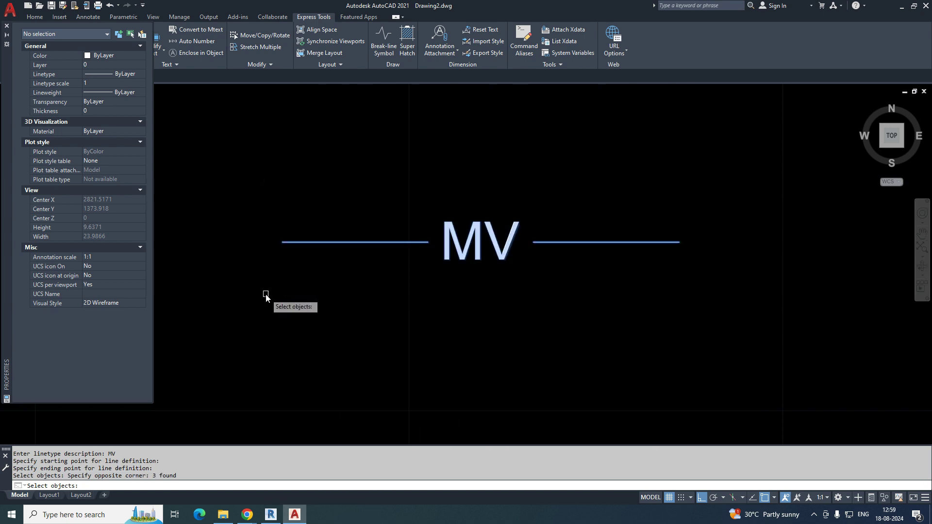
key(Return)
text(PL)
key(Return)
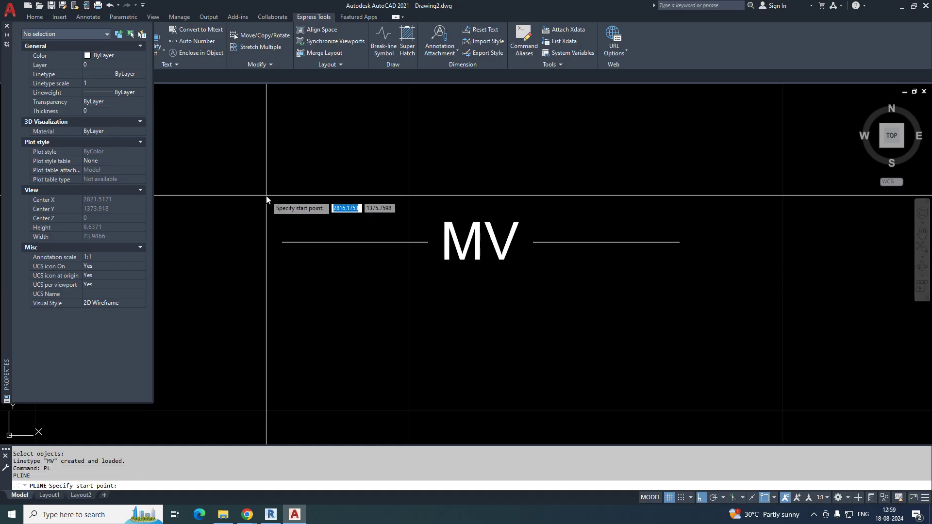
key(Escape)
Make MV the current linetype and draw a horizontal polyline about 241 units long just above the MV sample
click(36, 17)
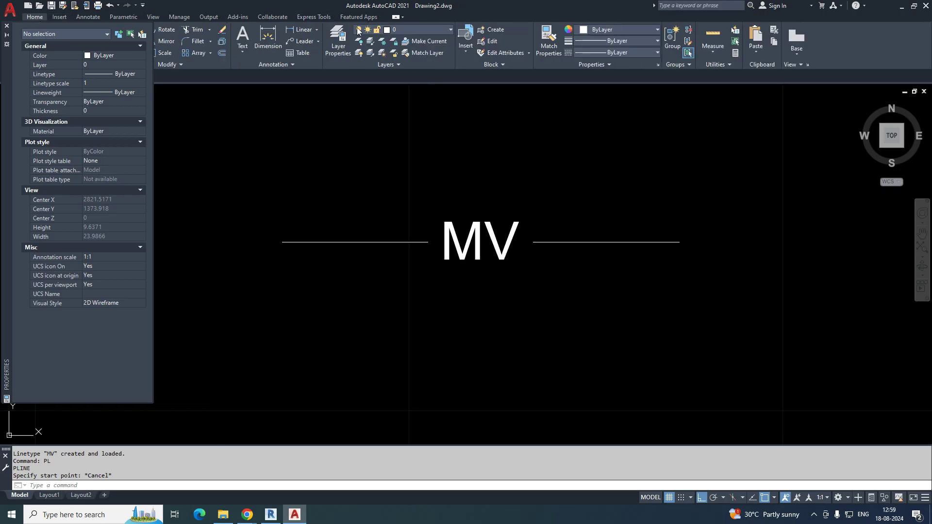
click(629, 54)
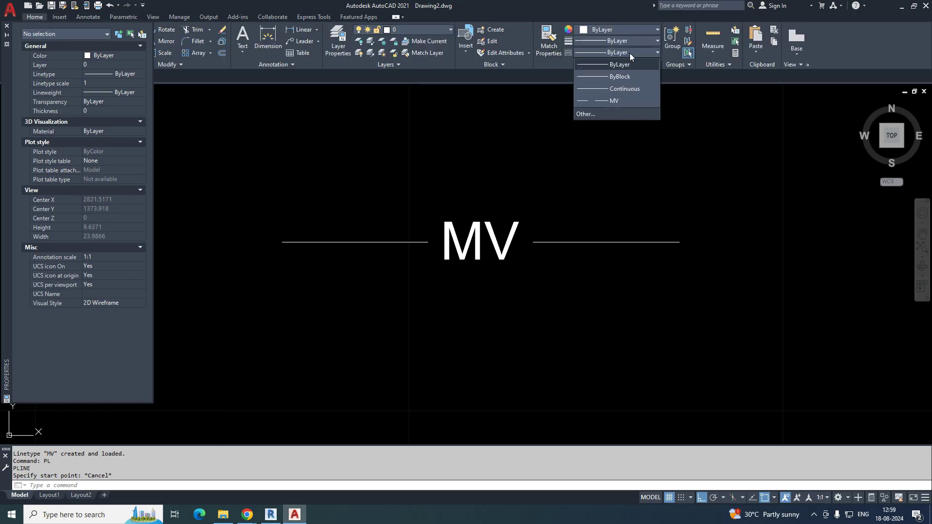
click(615, 102)
text(PL)
key(Return)
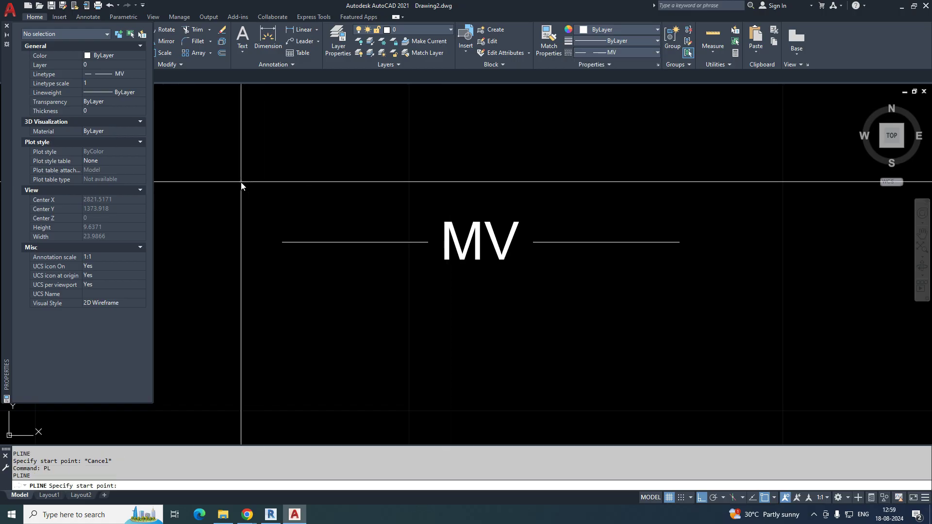
click(241, 186)
scroll(728, 203, down, 5)
scroll(452, 212, down, 2)
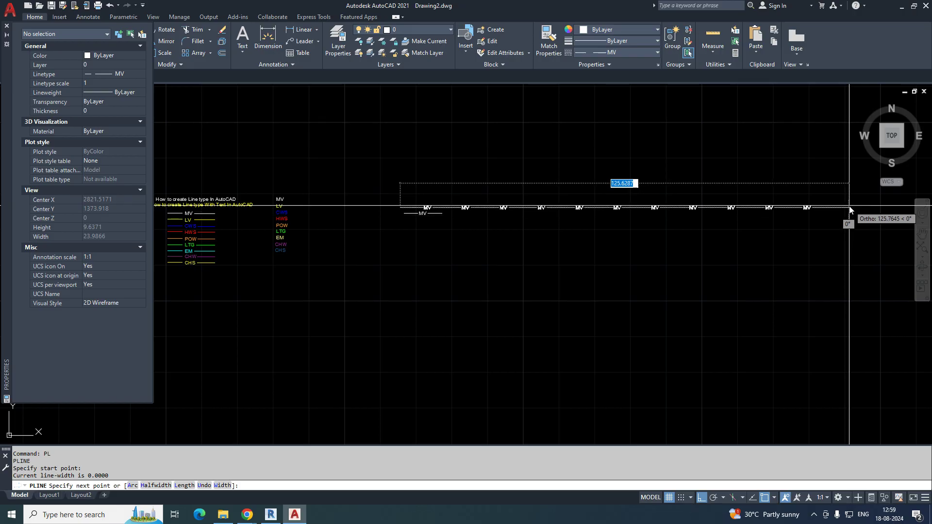
scroll(542, 191, down, 2)
middle_drag(542, 189, 535, 189)
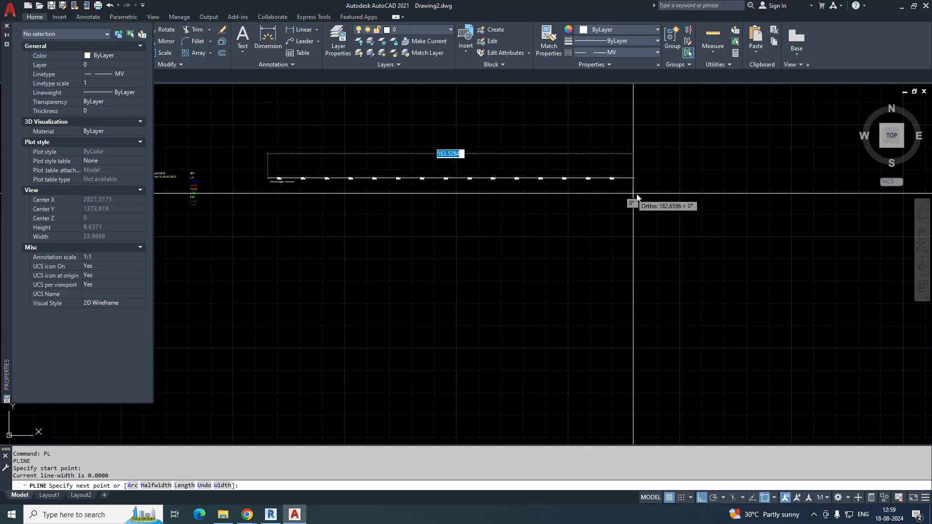
click(806, 187)
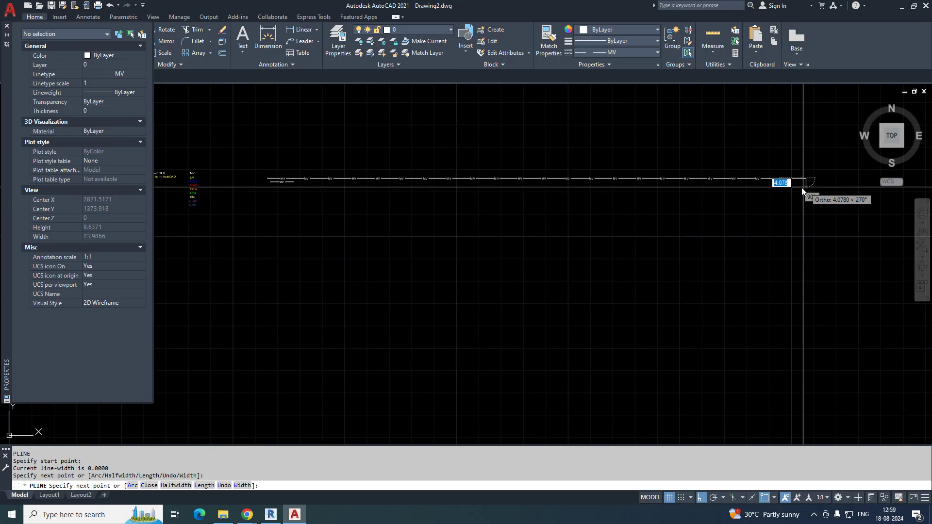
key(Escape)
key(Escape)
Change the color of the long MV polyline to green
scroll(281, 183, up, 3)
scroll(337, 176, up, 2)
click(376, 169)
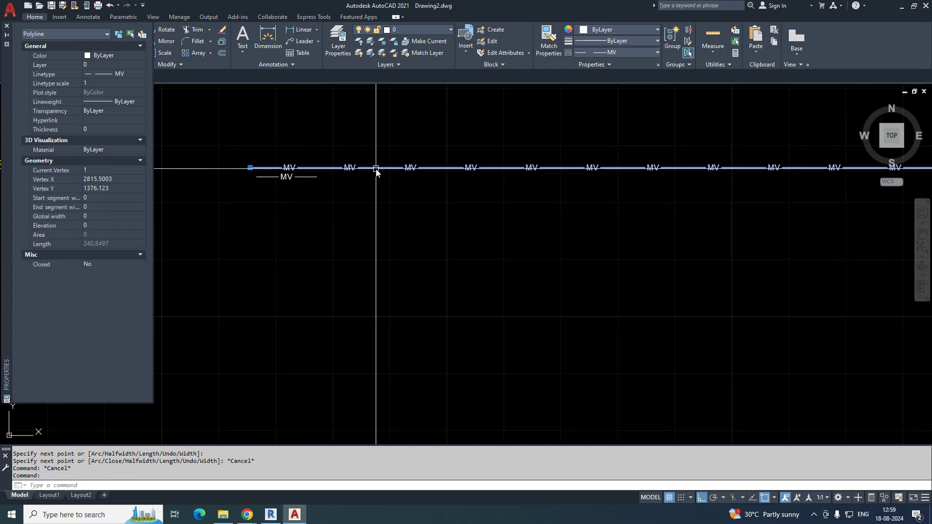
click(615, 29)
click(600, 129)
key(Escape)
middle_drag(446, 219, 484, 212)
key(Escape)
Create a new layer named MV and assign it the MV linetype
key(Return)
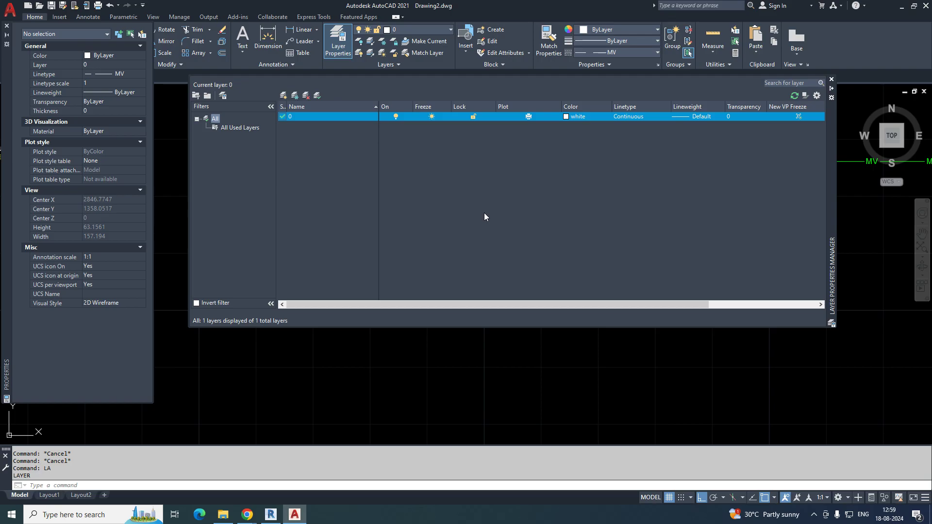
click(284, 100)
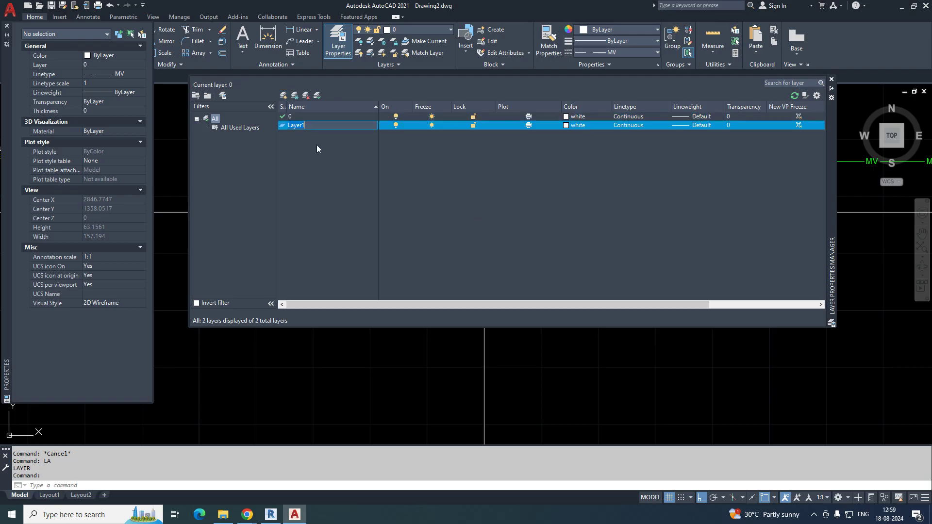
text(MV)
key(Return)
click(629, 125)
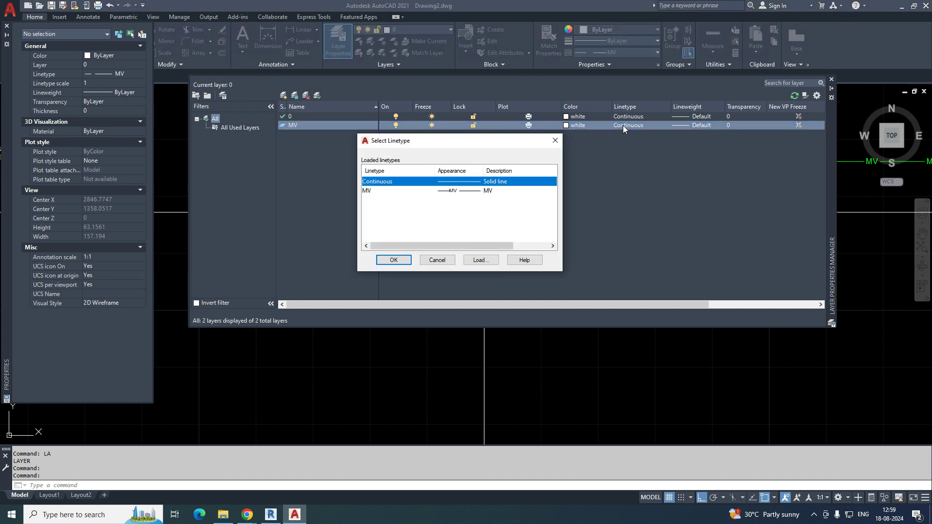
click(467, 191)
click(393, 261)
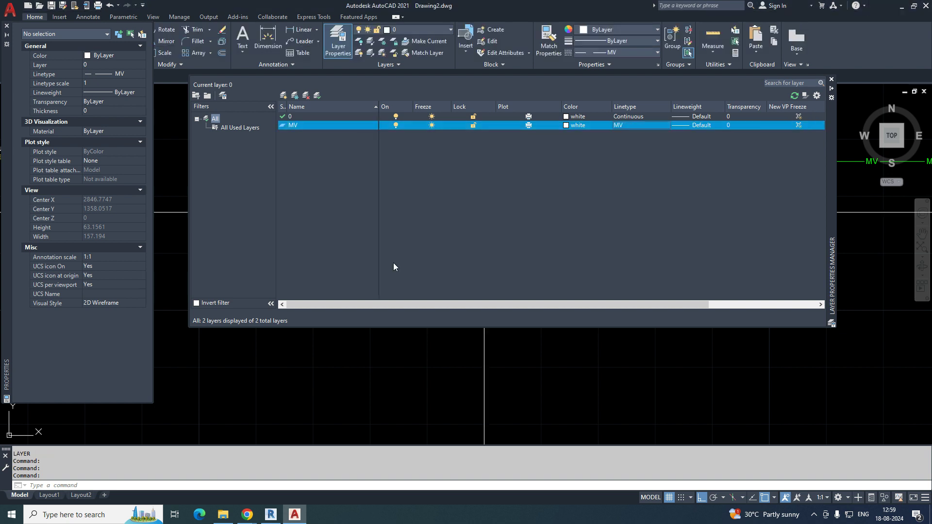
Set the MV layer's color to green, make it the current layer, and close the layer manager
click(579, 127)
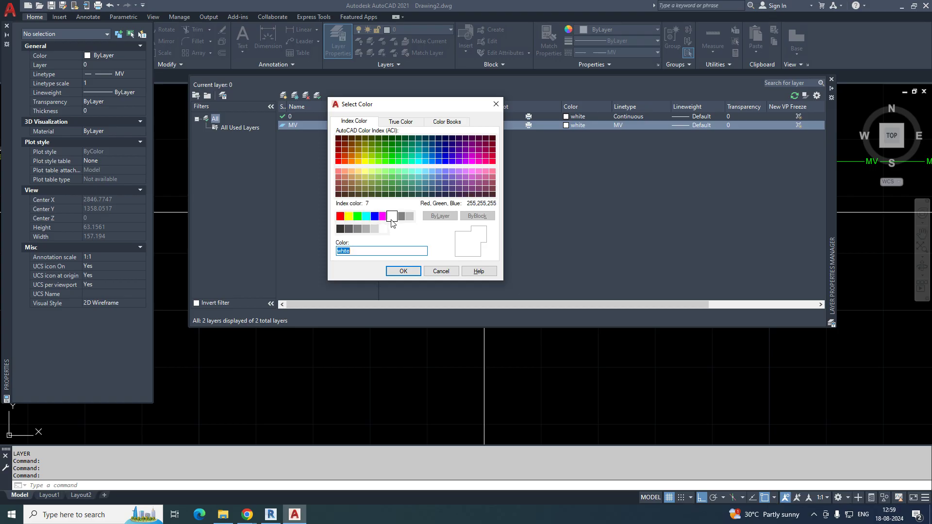
click(359, 219)
click(405, 270)
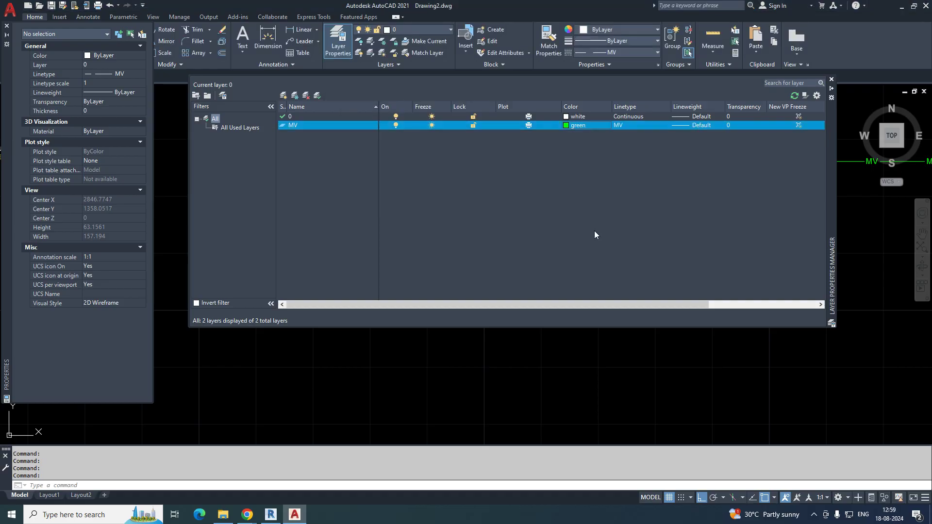
click(317, 96)
click(830, 79)
Draw a long horizontal polyline on layer MV below the first green polyline
middle_drag(420, 317, 411, 297)
text(PL)
key(Return)
scroll(391, 267, down, 4)
click(331, 255)
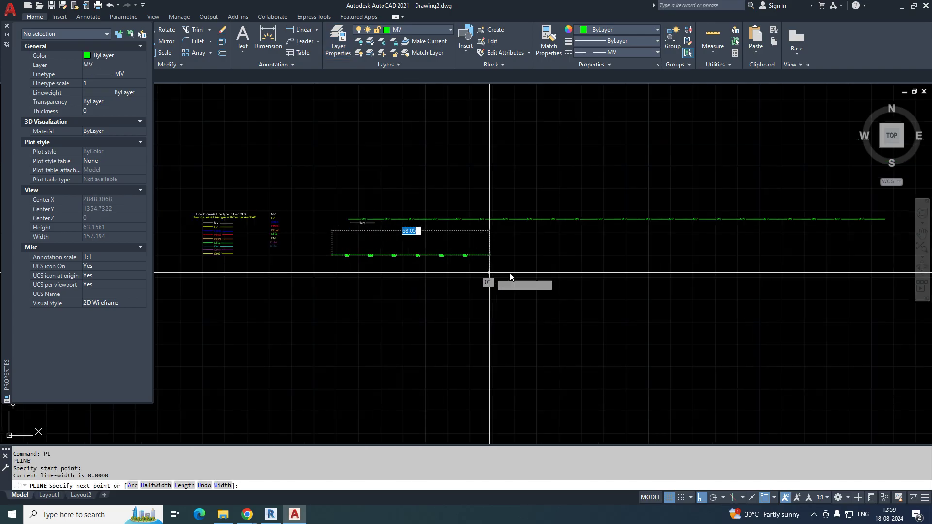
click(876, 277)
key(Escape)
Draw a horizontal line about 245 units long on layer MV below the two green polylines
text(L)
key(Return)
click(325, 304)
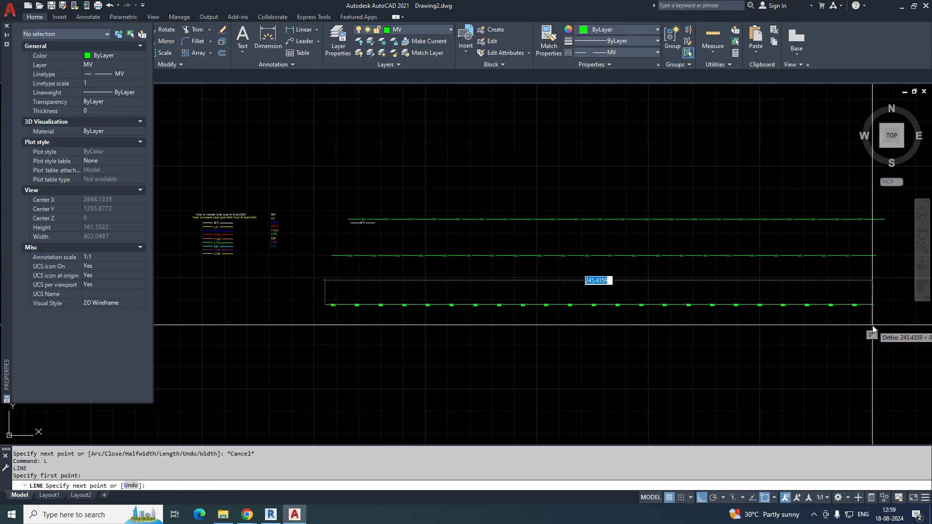
key(Escape)
Erase the long green test lines drawn with the MV linetype
scroll(377, 267, up, 5)
text(e)
click(442, 209)
click(400, 393)
key(space)
text(e)
click(455, 208)
click(406, 126)
key(space)
middle_drag(420, 194, 594, 212)
middle_drag(322, 234, 491, 251)
scroll(299, 199, up, 2)
middle_drag(344, 201, 348, 232)
text(co)
key(space)
click(369, 220)
click(273, 235)
key(space)
click(305, 236)
scroll(245, 247, down, 2)
middle_drag(640, 263, 725, 252)
key(Escape)
Stretch the outer ends of the nine lines left of the sample labels about 1 unit farther left
scroll(402, 238, up, 2)
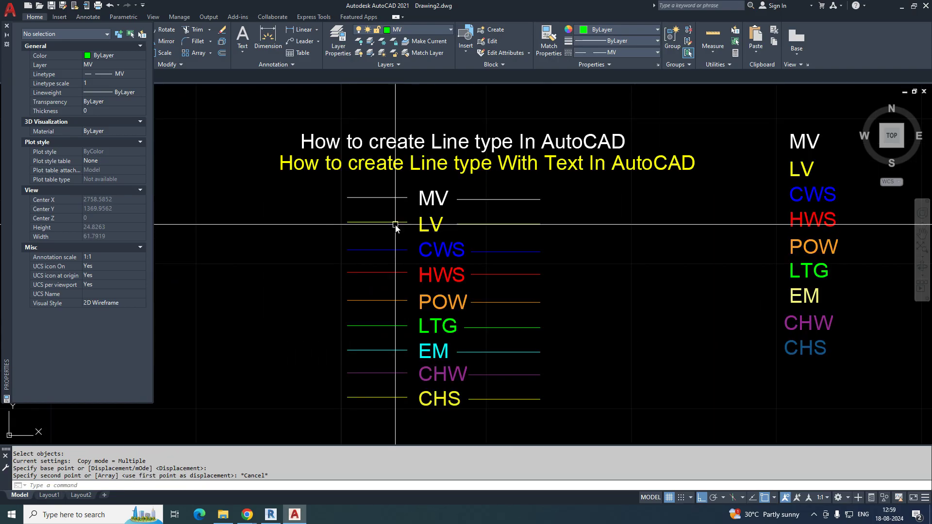
middle_drag(399, 231, 448, 226)
text(s)
key(Return)
click(447, 405)
click(361, 188)
key(Return)
click(344, 231)
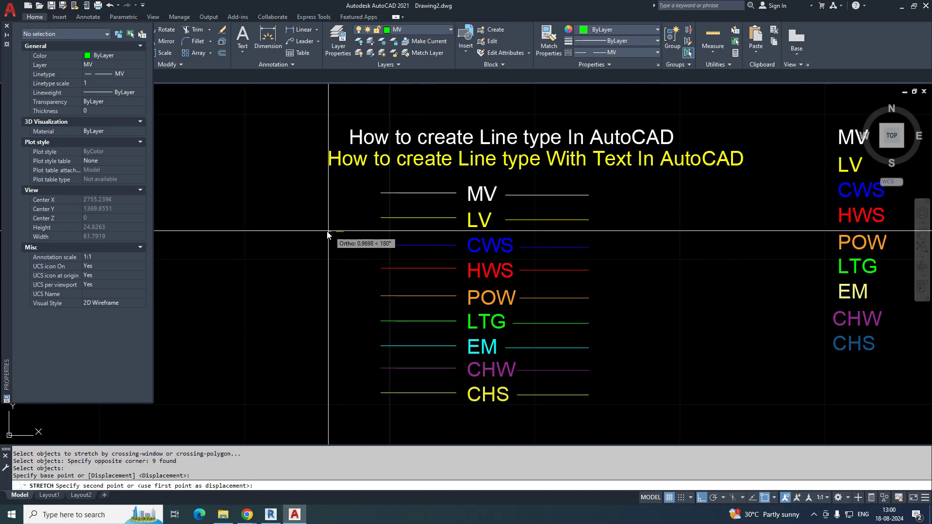
key(Escape)
Start MKLTYPE, save to the existing MV linetype file in the PRACTICE folder, and enter LV as linetype name and description
middle_drag(406, 233, 325, 246)
text(M)
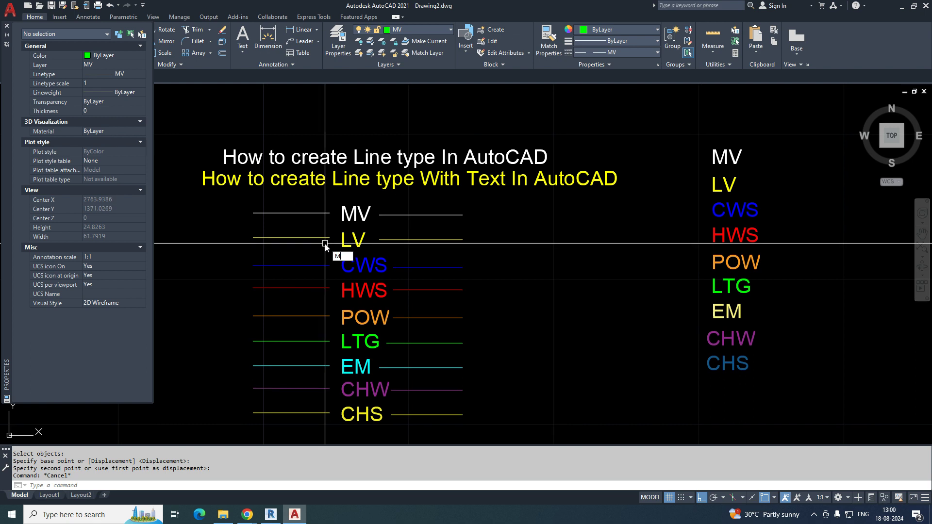
text(K)
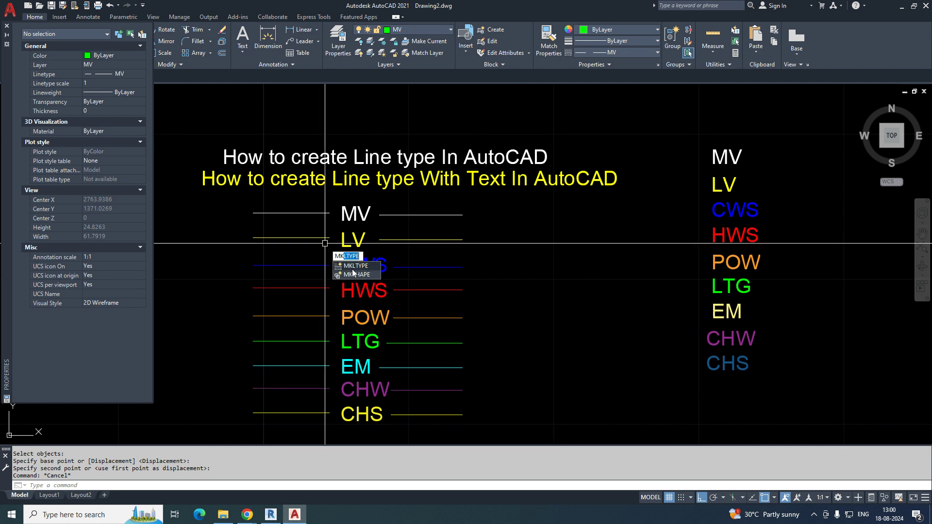
key(Return)
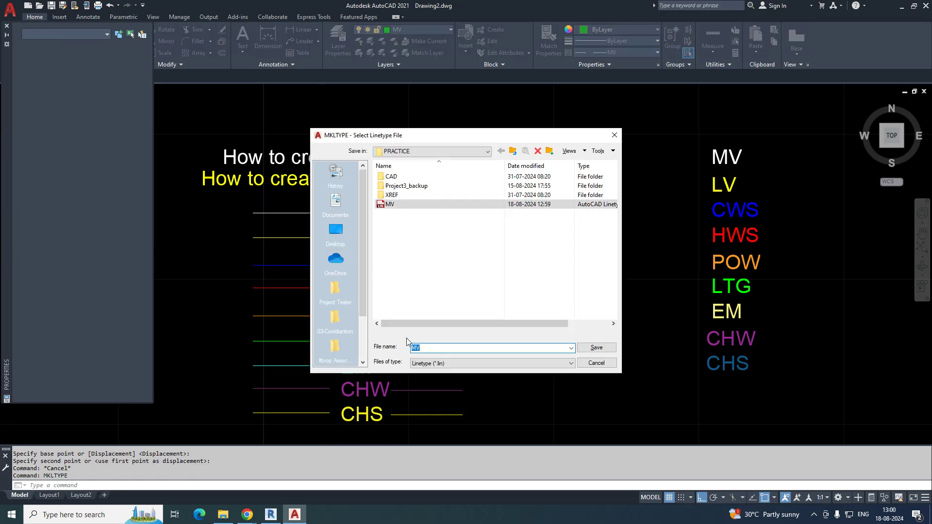
click(593, 348)
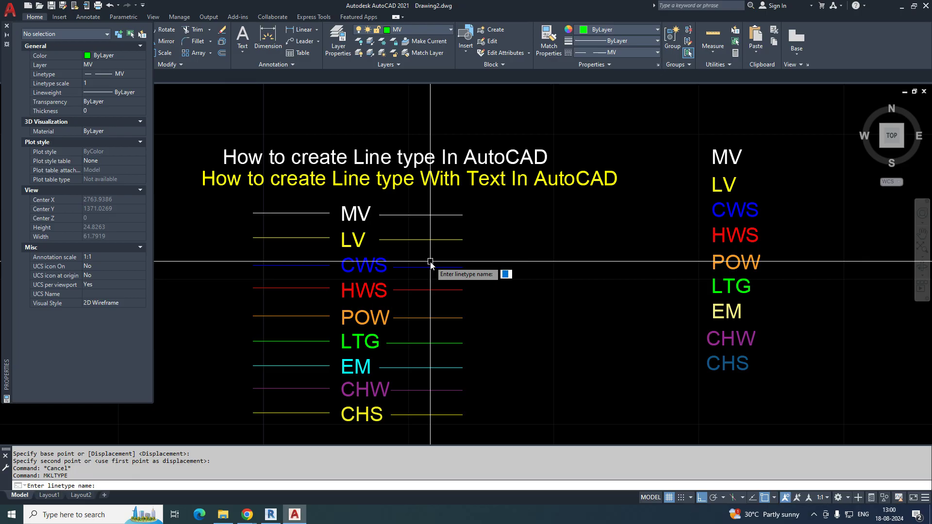
text(LV)
key(Return)
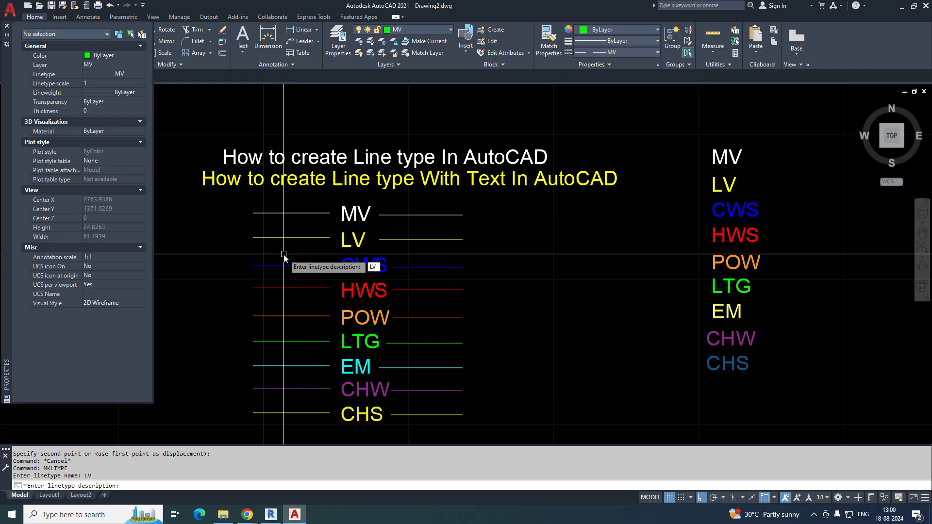
key(Return)
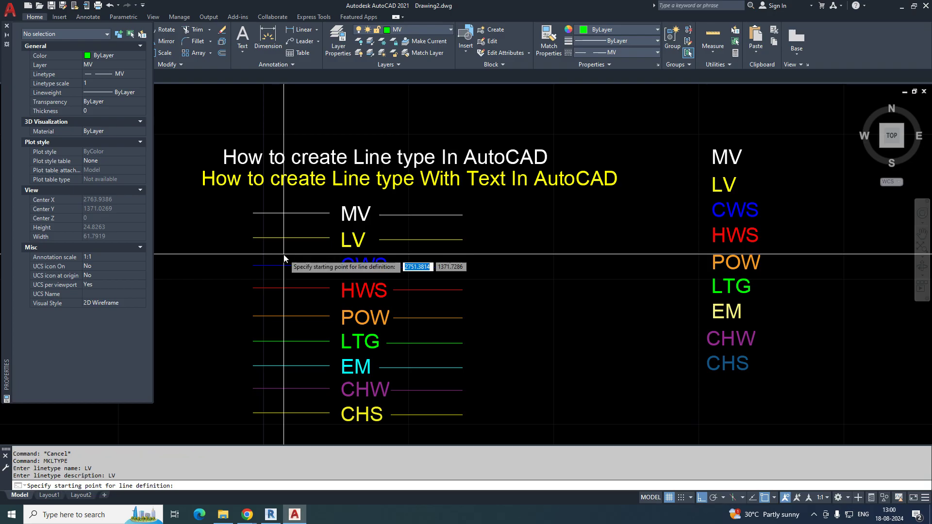
Define the LV linetype between the outer ends of the yellow LV sample, including both lines and the LV text
click(254, 238)
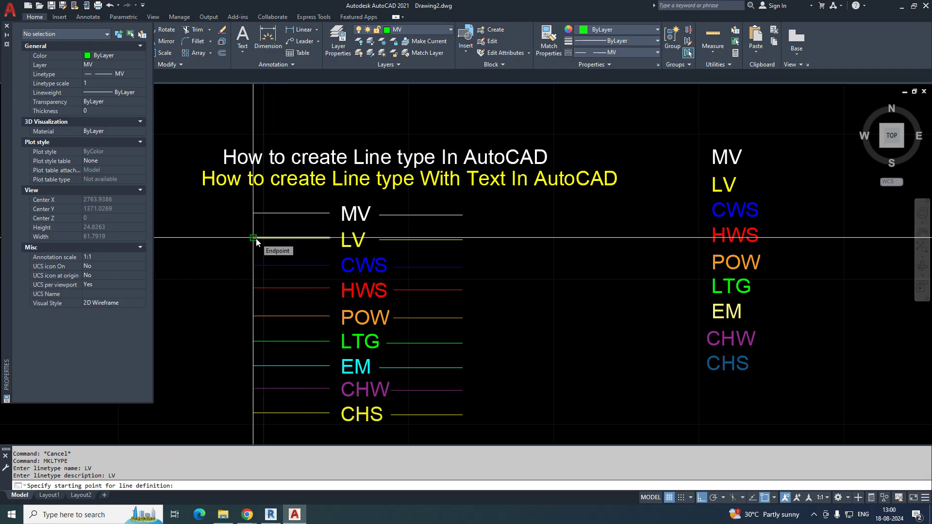
click(463, 241)
click(477, 230)
click(232, 249)
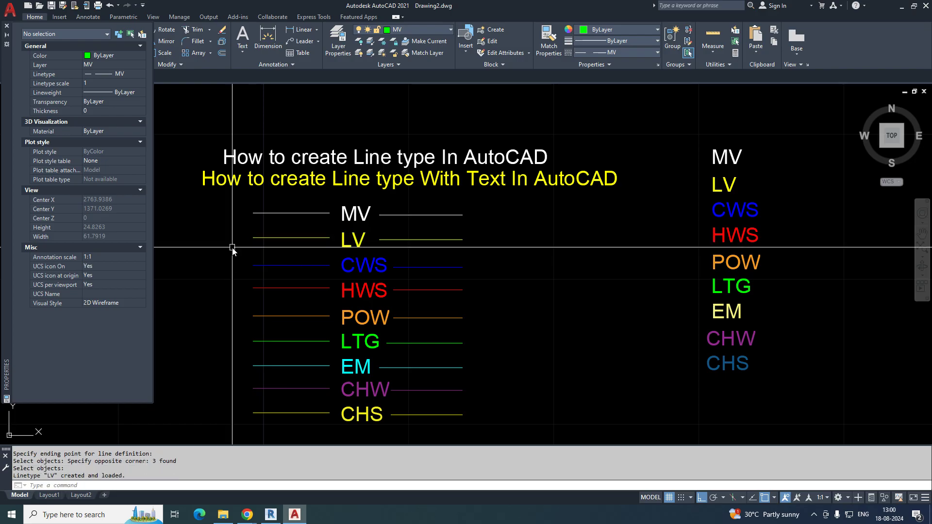
key(Return)
Create a new layer named LV and set its color to yellow
text(L)
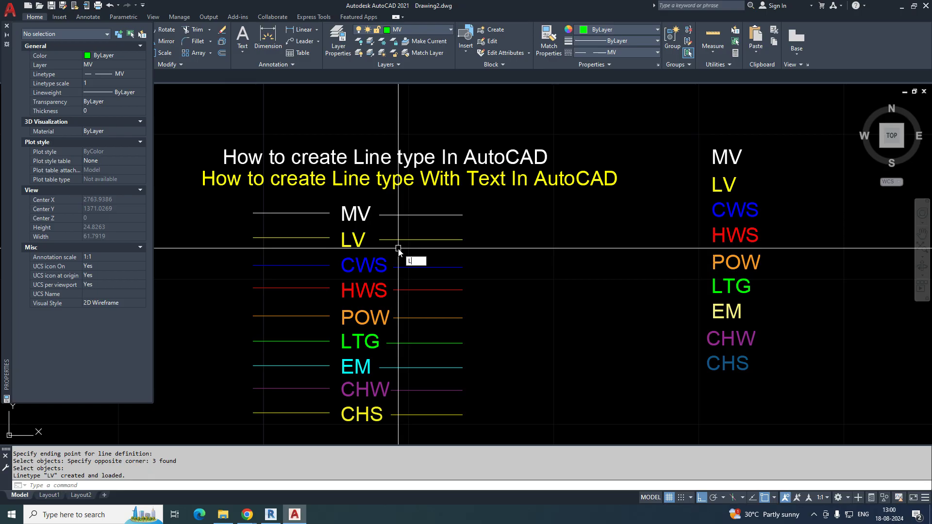
text(A)
key(Return)
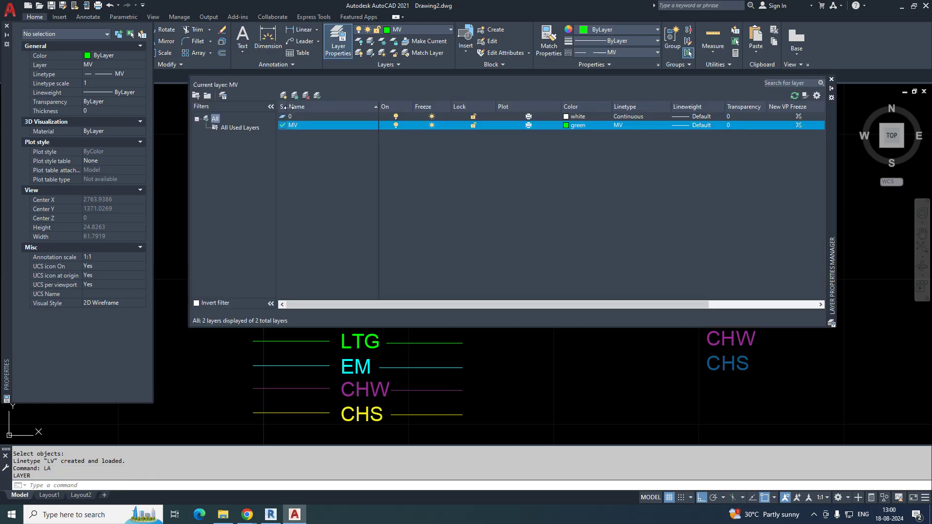
click(284, 95)
text(LV)
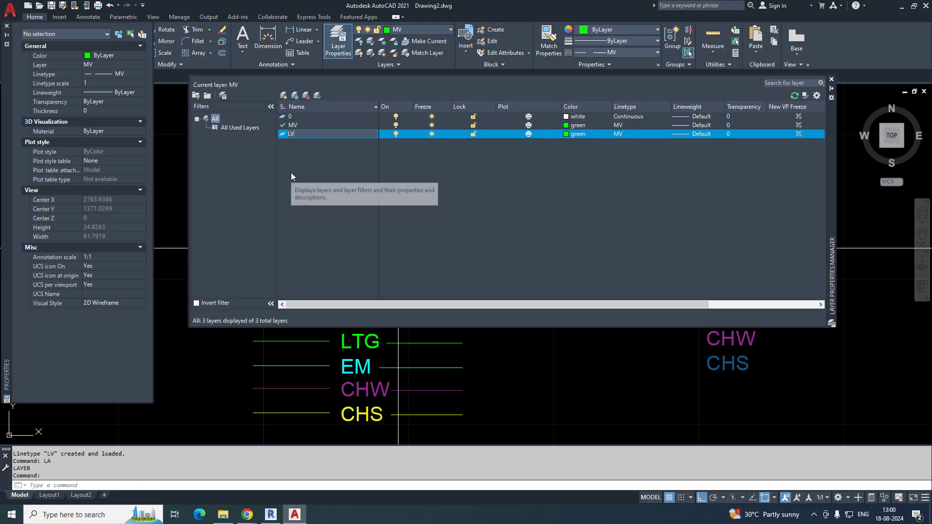
key(Return)
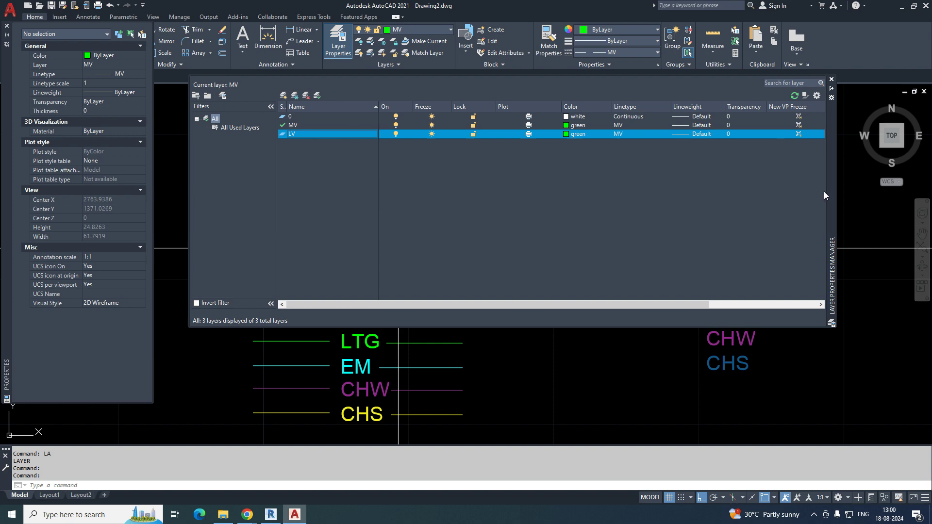
mouse_move(831, 226)
mouse_down()
mouse_move(815, 395)
mouse_move(819, 231)
mouse_up()
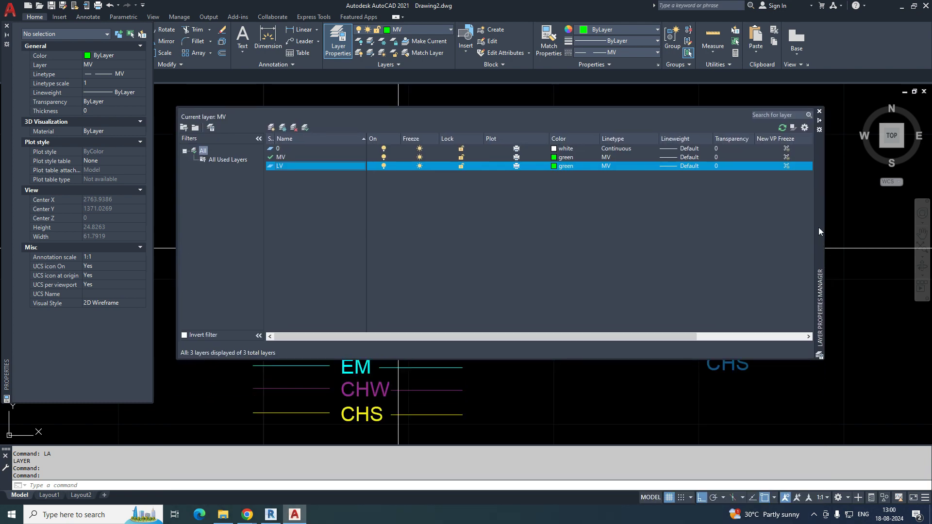
click(566, 166)
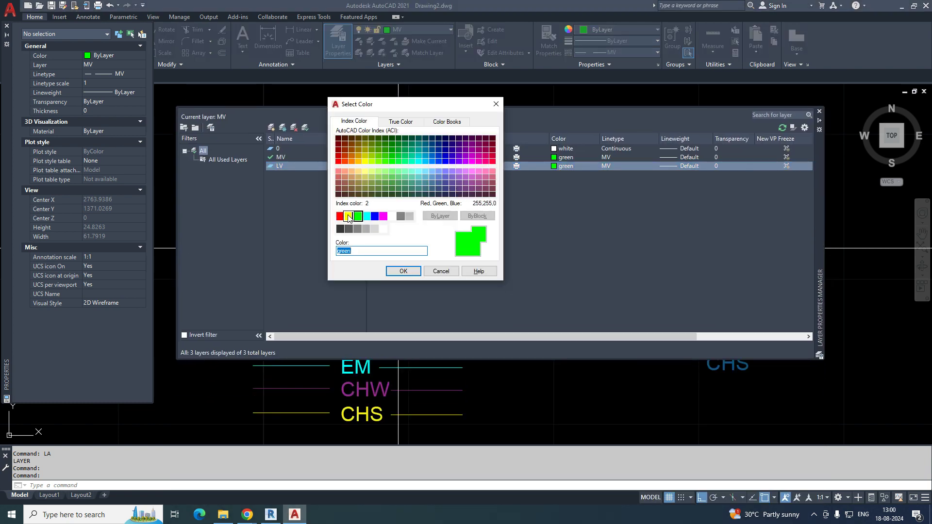
click(395, 270)
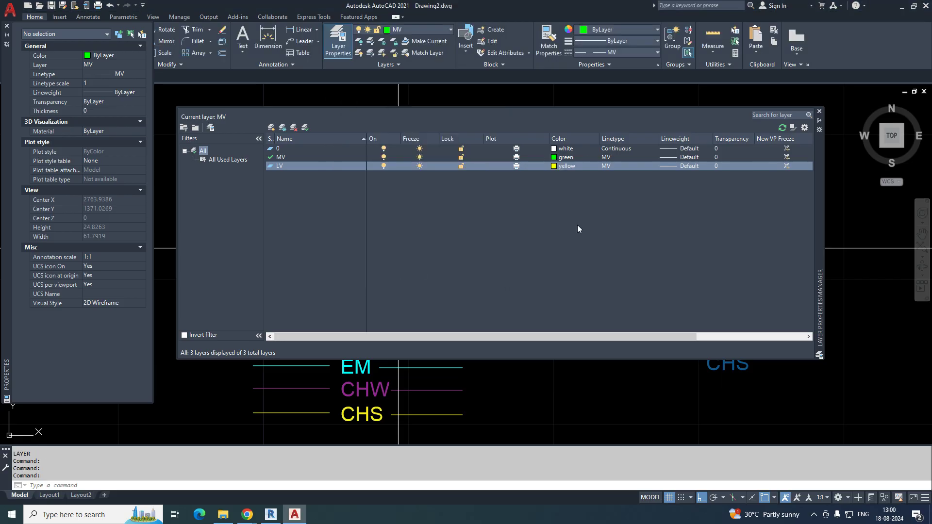
Assign the LV linetype to the LV layer, make that layer current, and close the layer manager
click(607, 167)
click(456, 192)
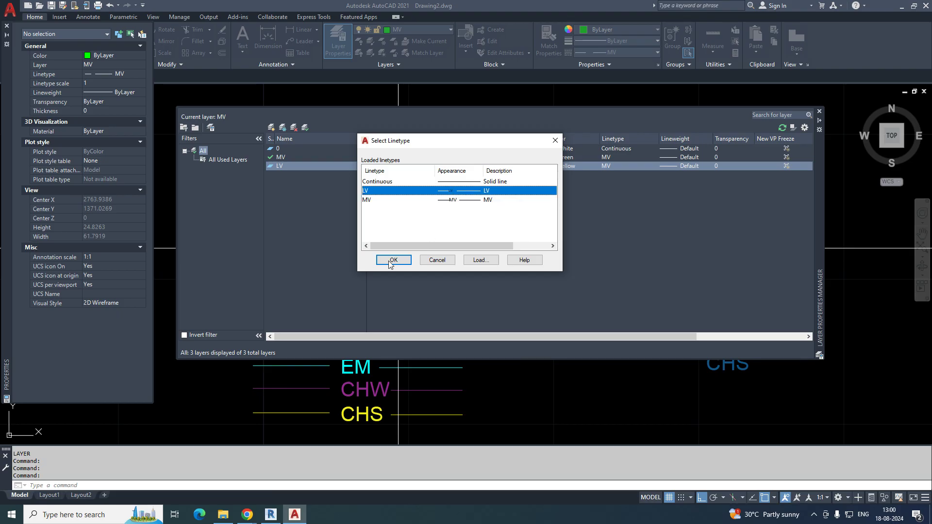
click(394, 261)
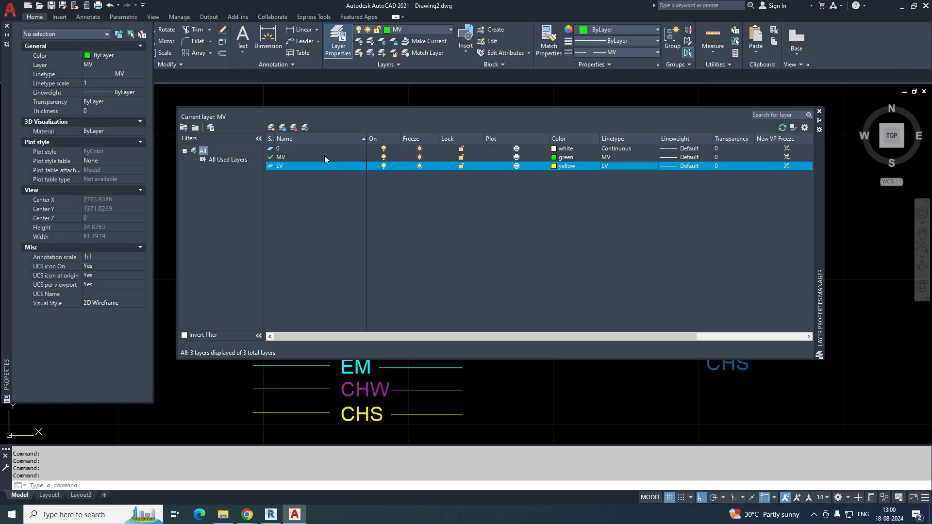
click(819, 112)
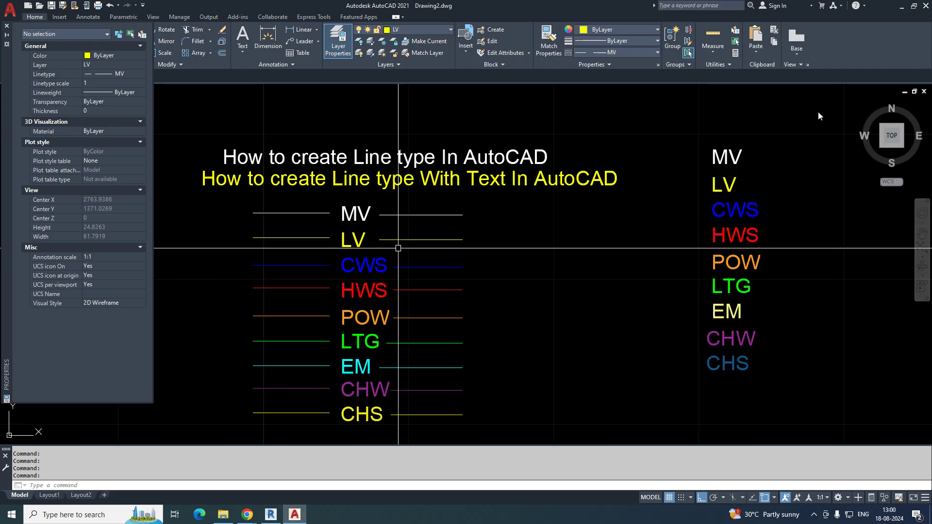
middle_drag(545, 302, 368, 277)
scroll(368, 277, down, 4)
middle_drag(563, 301, 438, 294)
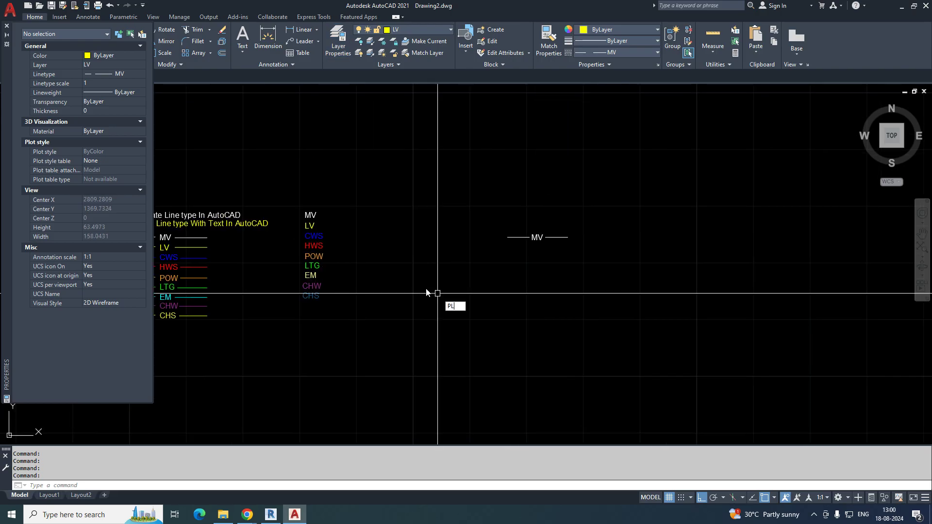
key(Return)
click(379, 280)
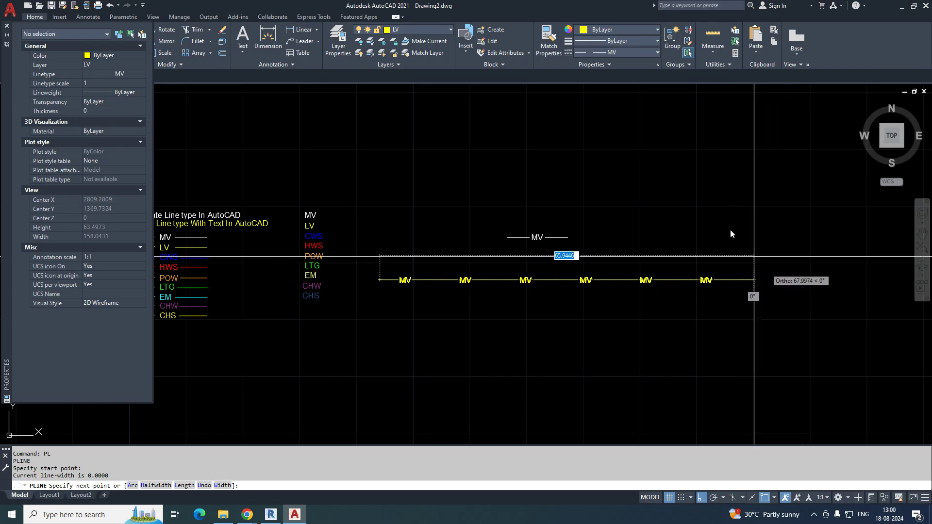
key(Escape)
key(Escape)
Set the current linetype to ByLayer and draw a long horizontal polyline on the LV layer below the separate white MV sample
click(621, 52)
click(613, 60)
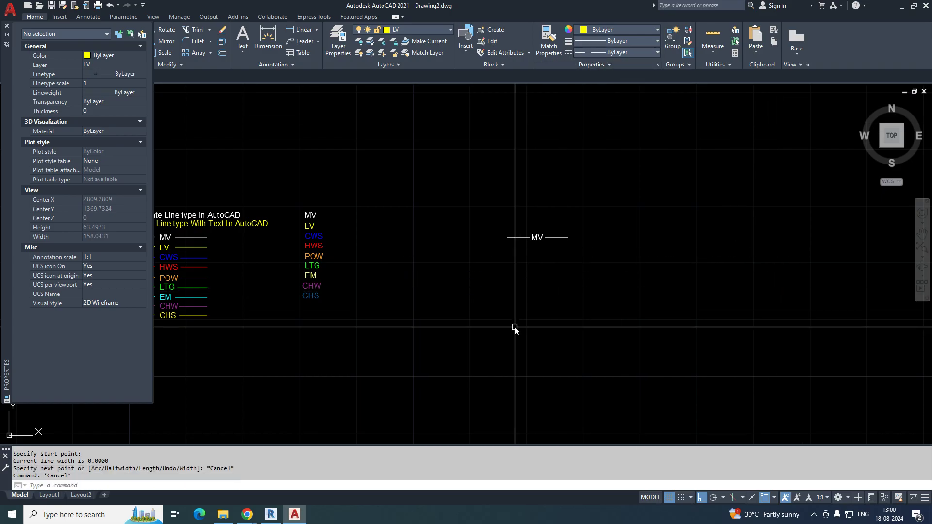
text(PL)
key(Return)
click(385, 297)
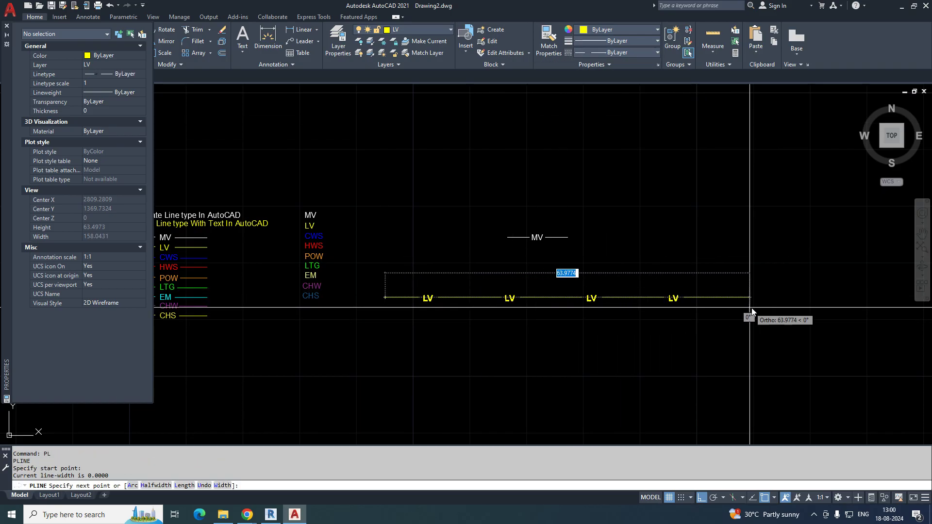
click(846, 309)
key(Escape)
key(Escape)
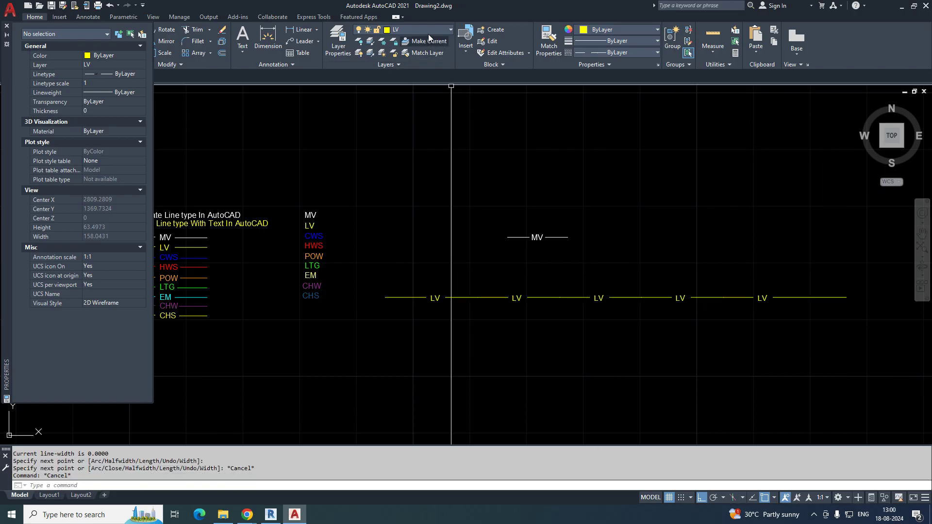
Make MV the current layer and draw a horizontal polyline just below the yellow LV line, spanning about the same length
click(416, 33)
click(398, 64)
text(PL)
key(Return)
click(388, 309)
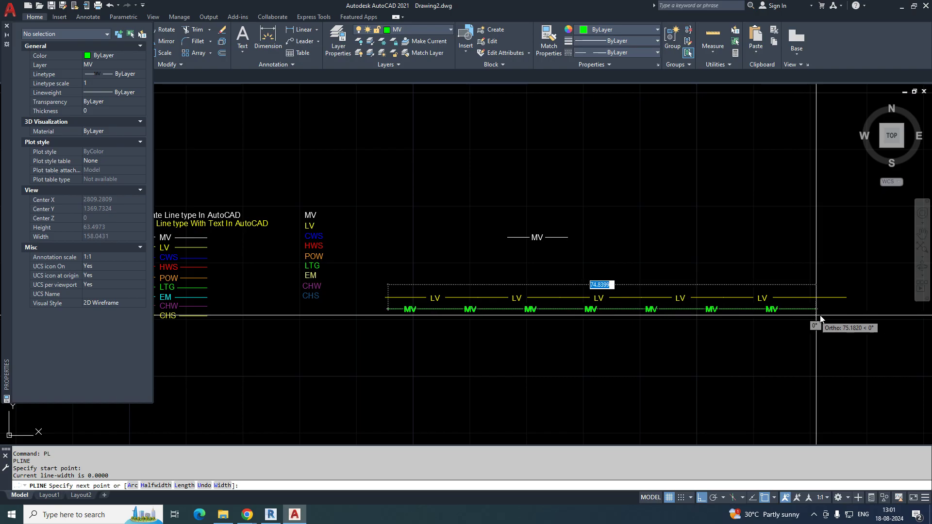
click(847, 311)
key(Escape)
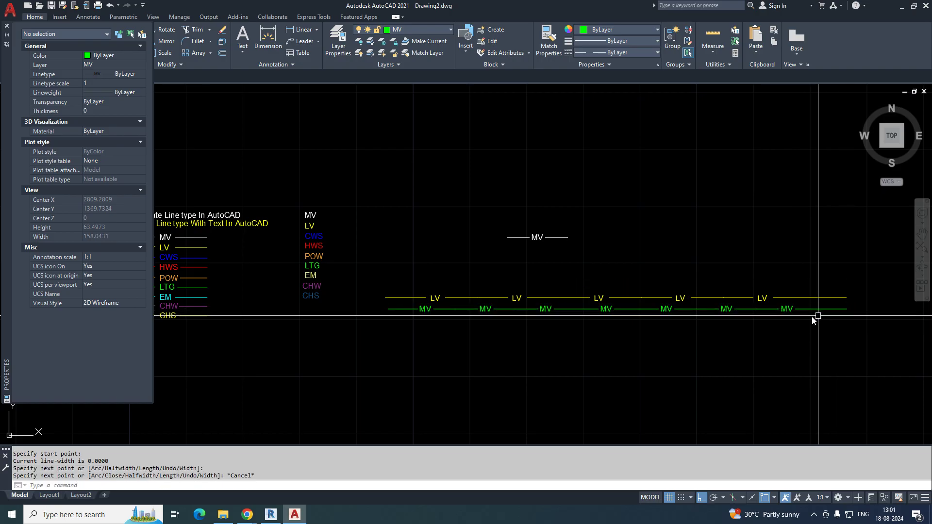
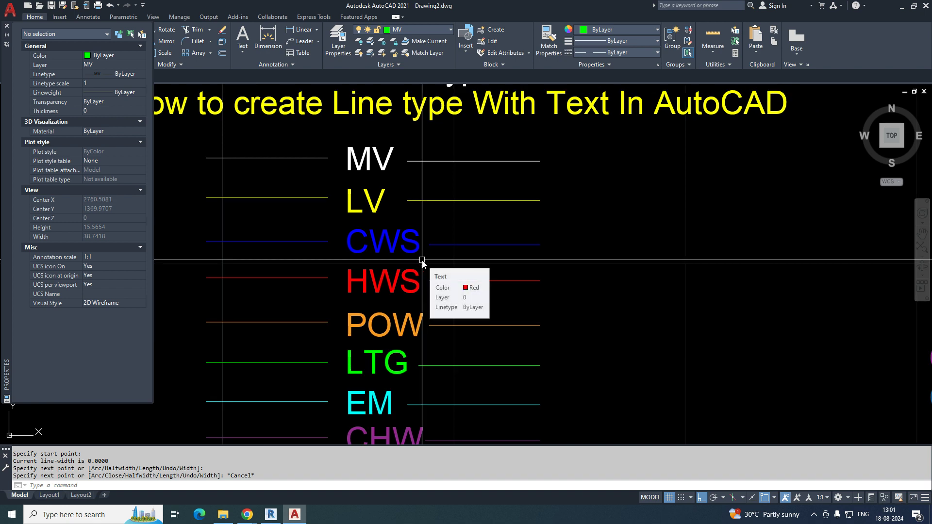
Move the blue line segment after the CWS text slightly upward to align it with the segment before the text
key(Escape)
key(Escape)
text(m)
key(space)
click(518, 236)
click(508, 248)
key(space)
click(586, 252)
click(587, 252)
key(Escape)
key(Escape)
key(Escape)
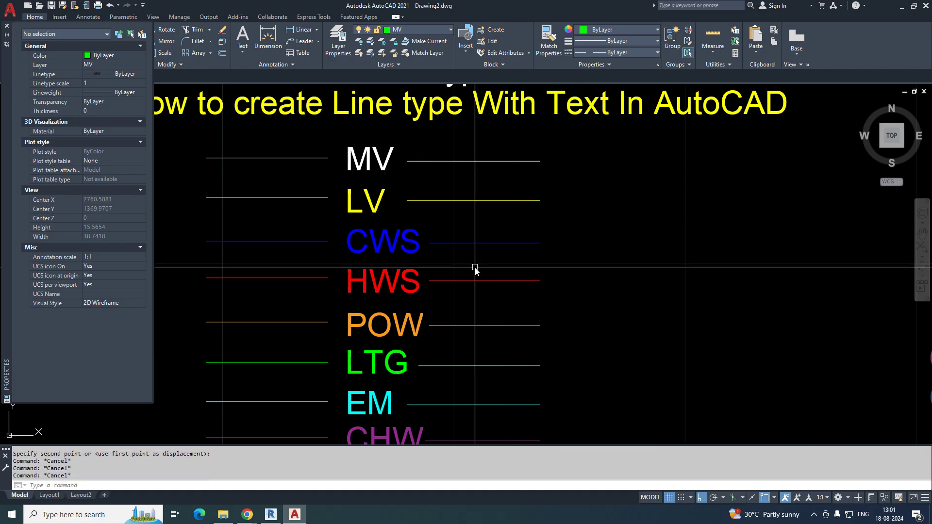
Start MKLTYPE, save the linetype file as CWS, and enter CWS as both linetype name and description
text(mkltype)
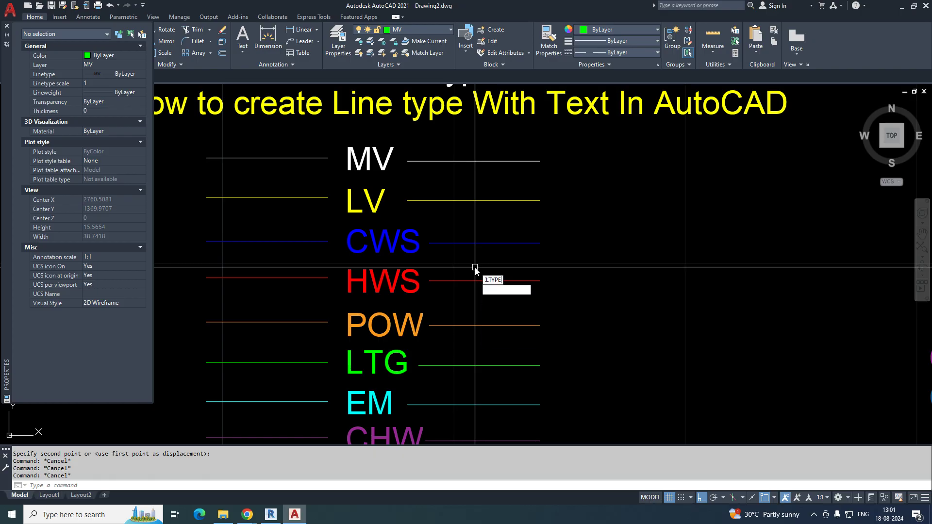
key(Return)
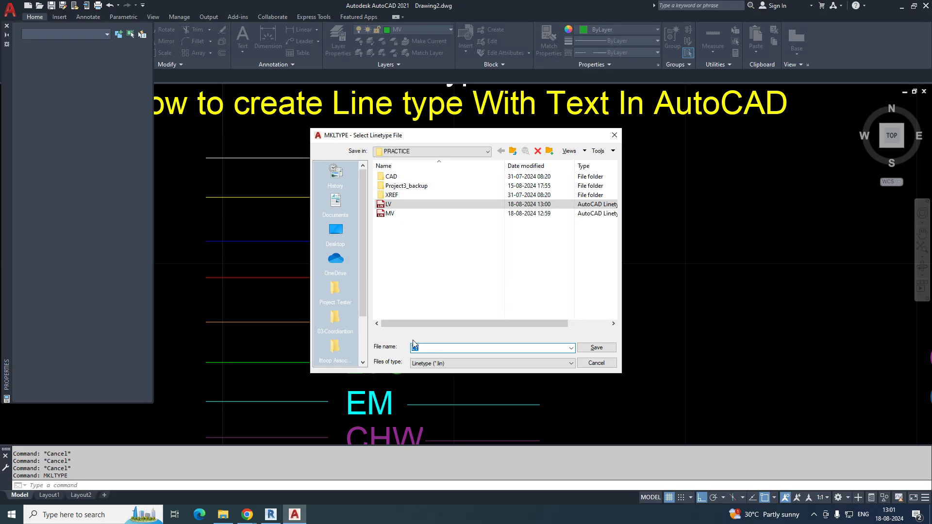
text(CWS)
click(596, 347)
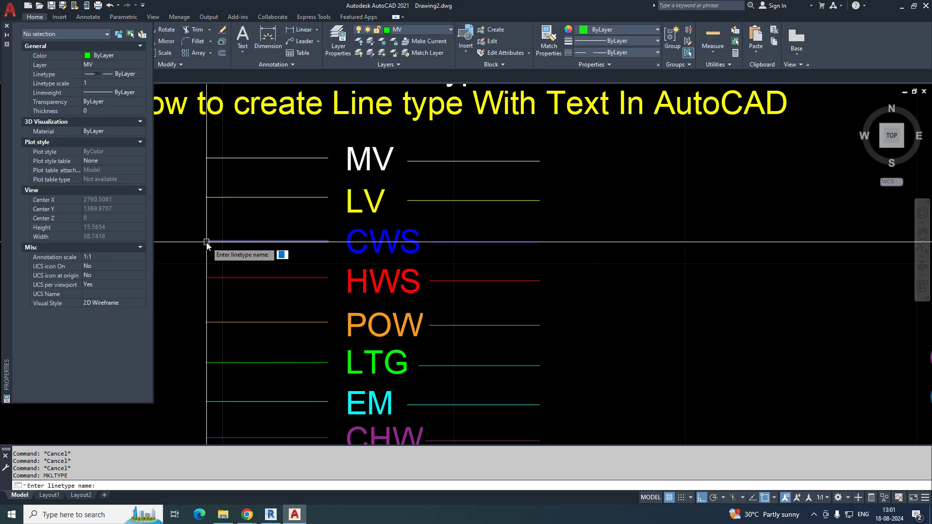
text(CWS)
key(Return)
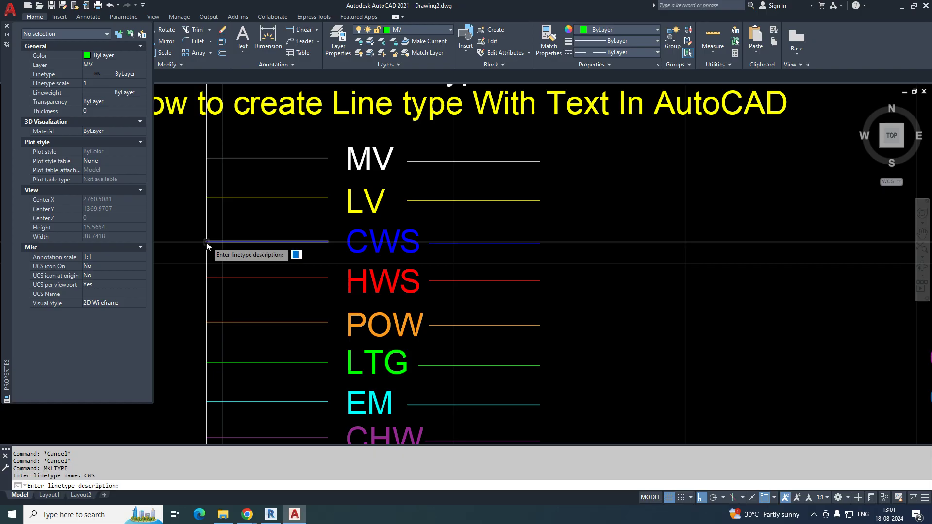
text(CWS)
key(Return)
Define the CWS linetype from the start to just past the end of the blue sample, selecting its two lines and text
click(206, 241)
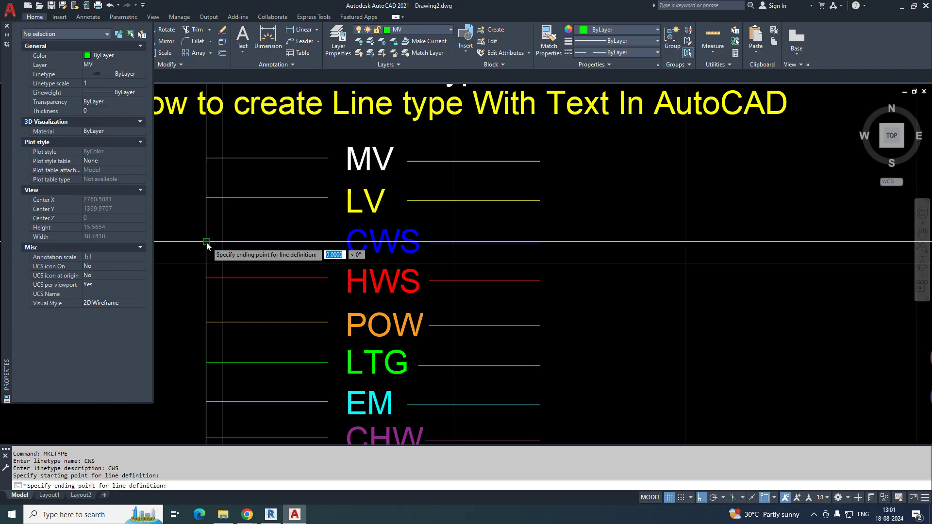
click(548, 245)
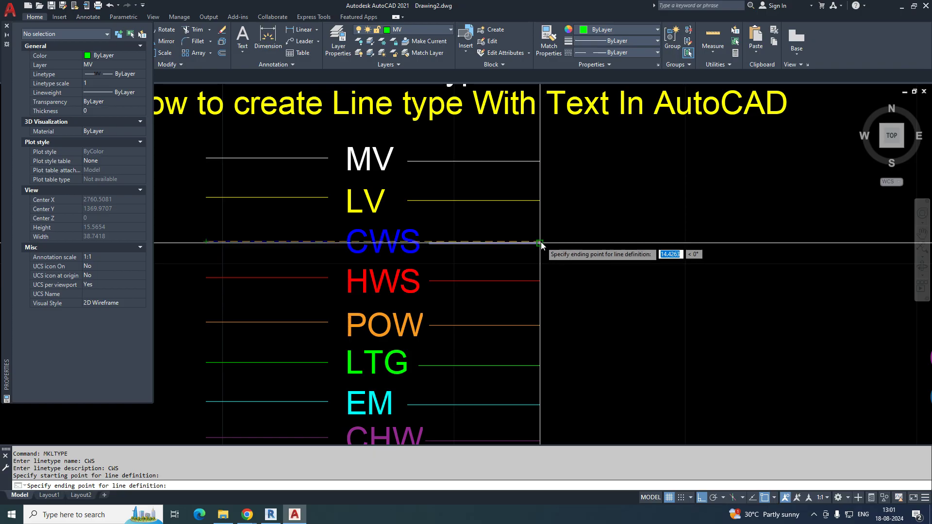
click(575, 223)
click(259, 263)
key(Return)
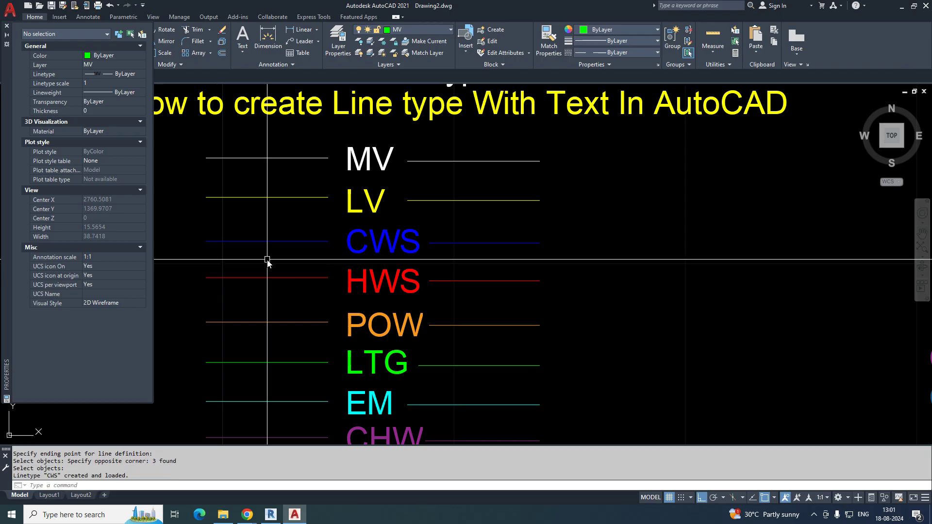
Create a new layer named CWS and set its color to blue
text(la)
key(Return)
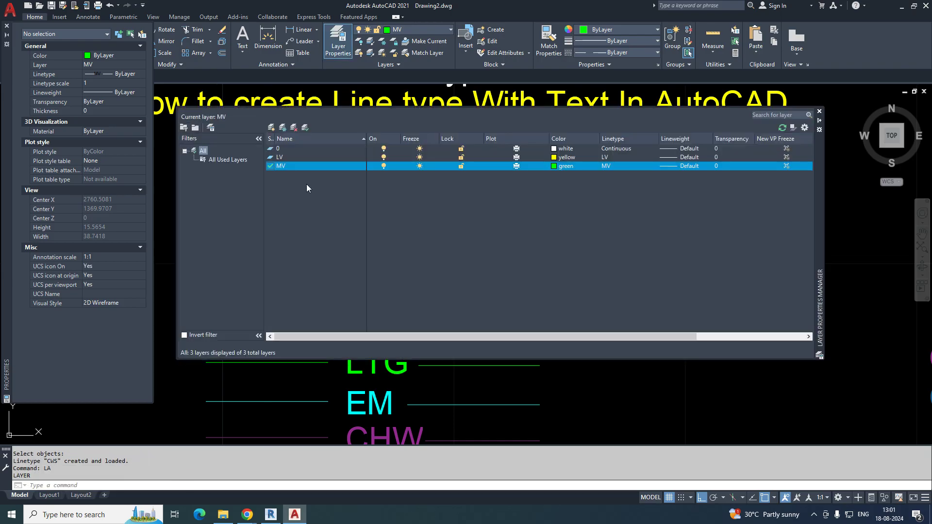
click(272, 128)
text(CWS)
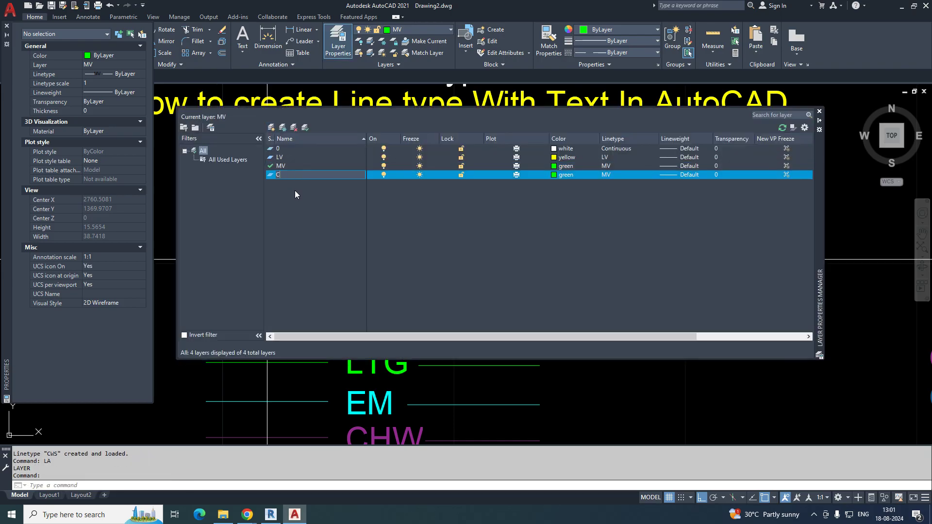
click(562, 174)
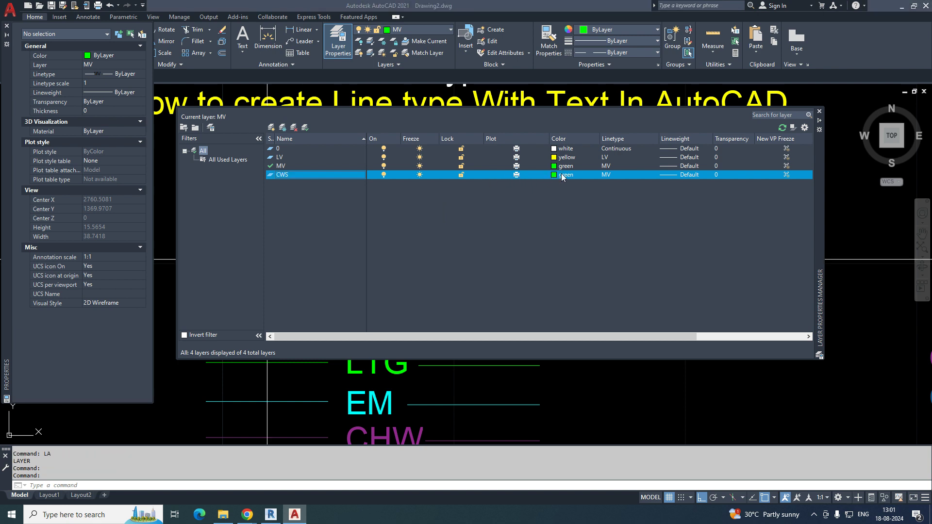
click(375, 216)
click(404, 271)
Assign the CWS linetype to the CWS layer, make that layer current, and close the layer manager
click(610, 174)
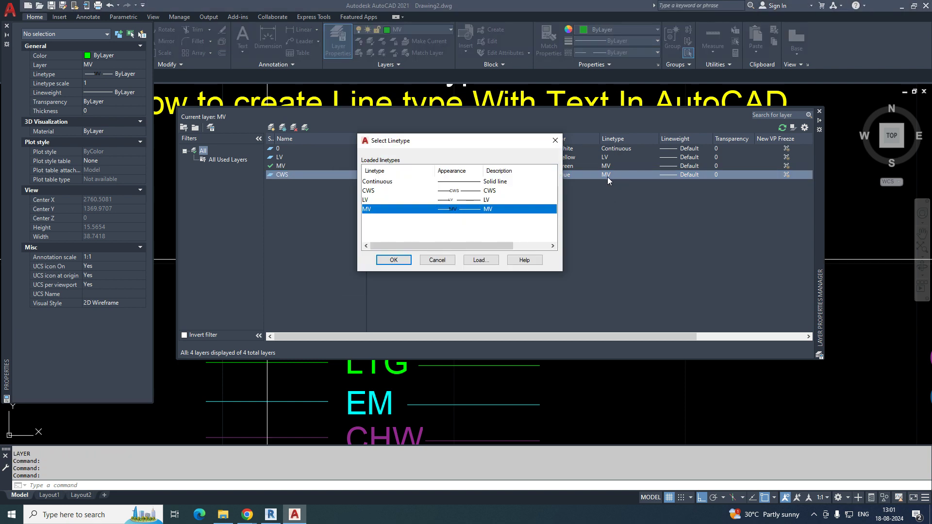
click(482, 192)
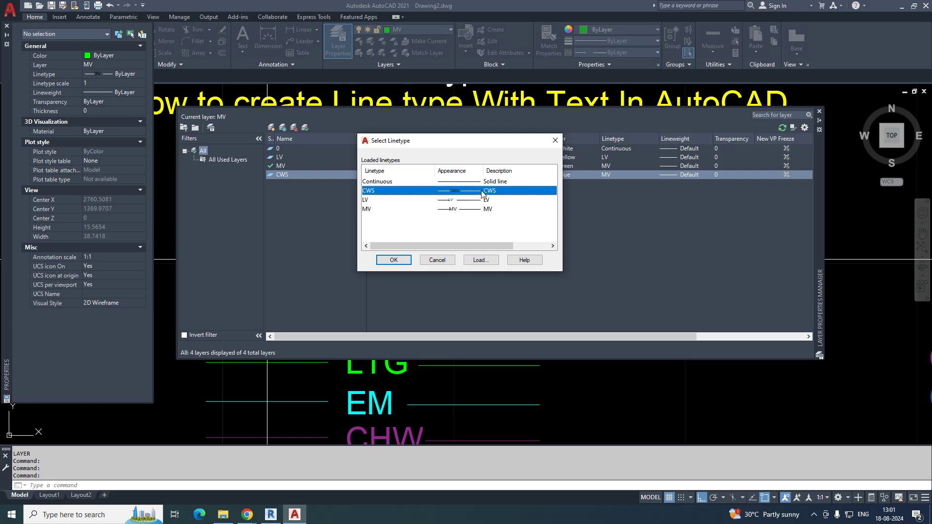
click(394, 261)
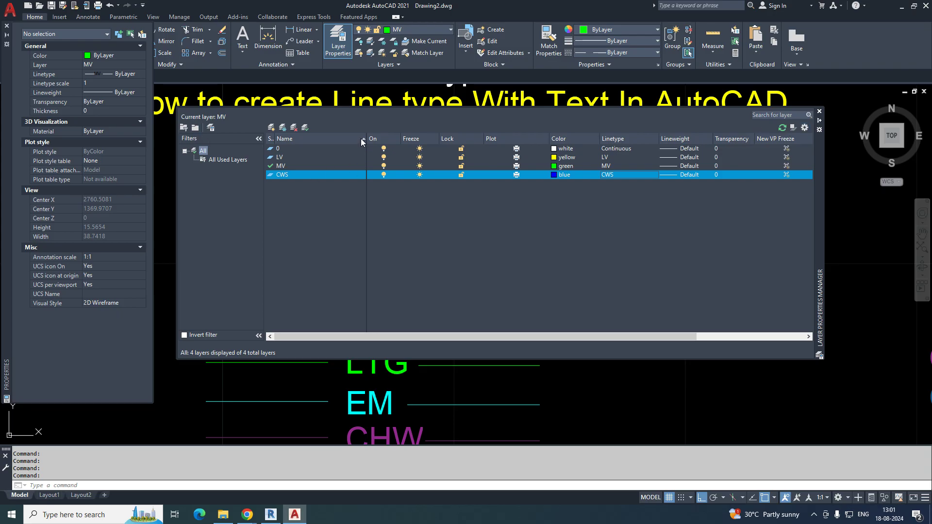
click(304, 129)
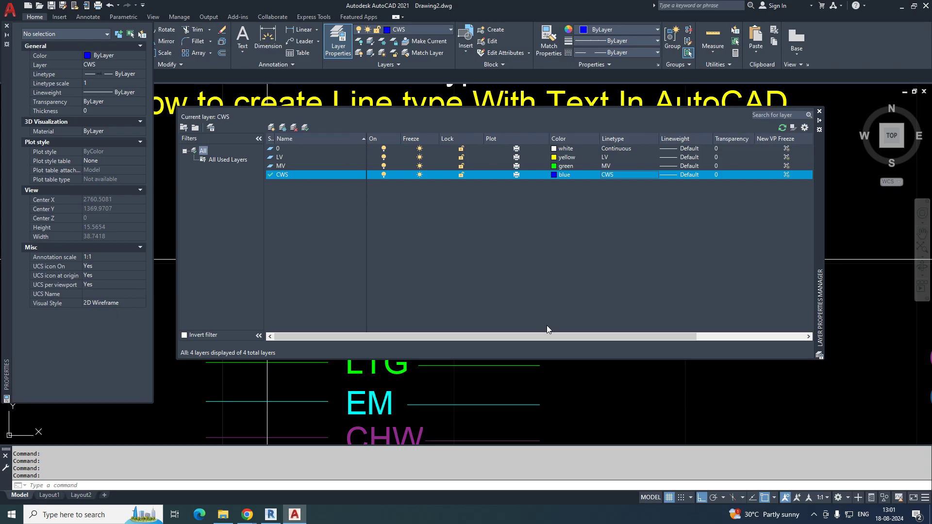
click(818, 113)
Draw a long horizontal polyline on the CWS layer just below the green MV line
scroll(657, 251, down, 2)
middle_drag(655, 250, 356, 251)
middle_drag(611, 291, 363, 229)
middle_drag(533, 320, 256, 243)
text(pl)
key(Return)
click(214, 267)
scroll(562, 305, down, 2)
middle_drag(675, 302, 507, 282)
scroll(697, 281, down, 1)
mouse_move(698, 281)
middle_down()
mouse_move(547, 265)
mouse_move(742, 264)
middle_up()
key(Escape)
Start MKLTYPE, save the linetype file as HWS, and enter HWS as both linetype name and description
scroll(321, 187, up, 4)
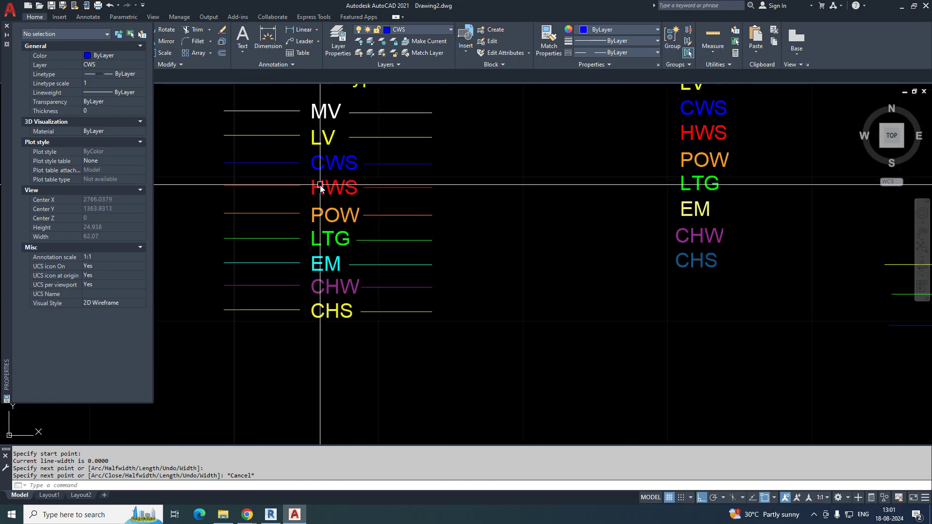
middle_drag(321, 187, 334, 248)
text(MKLTYPE)
key(Return)
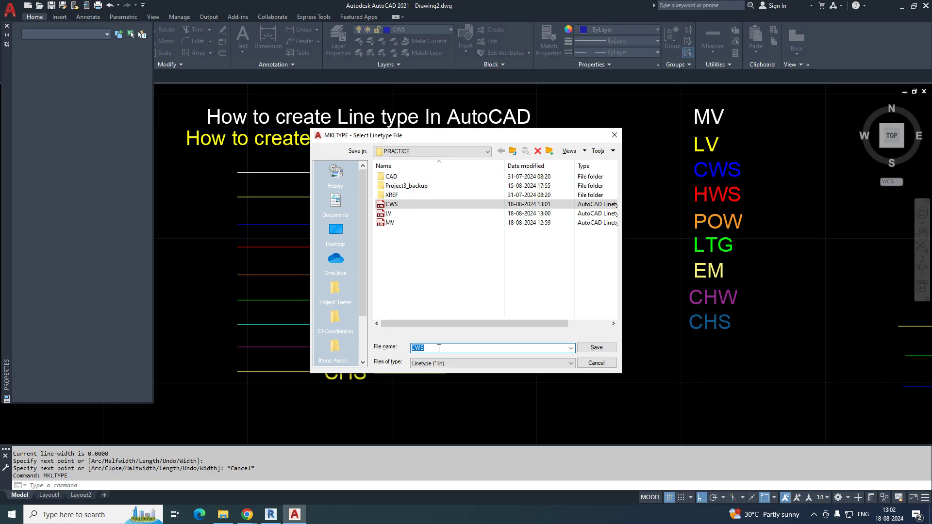
drag(454, 136, 590, 137)
text(H)
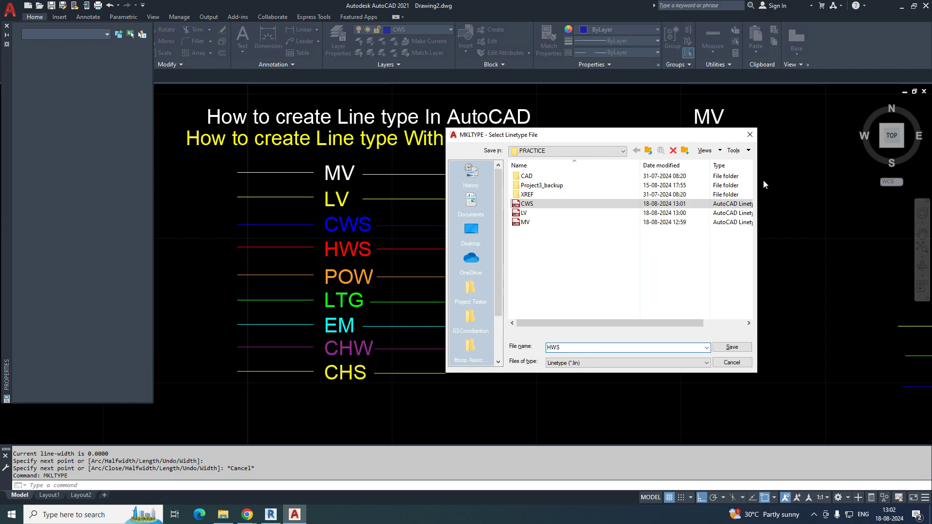
click(731, 348)
text(HWS)
key(Return)
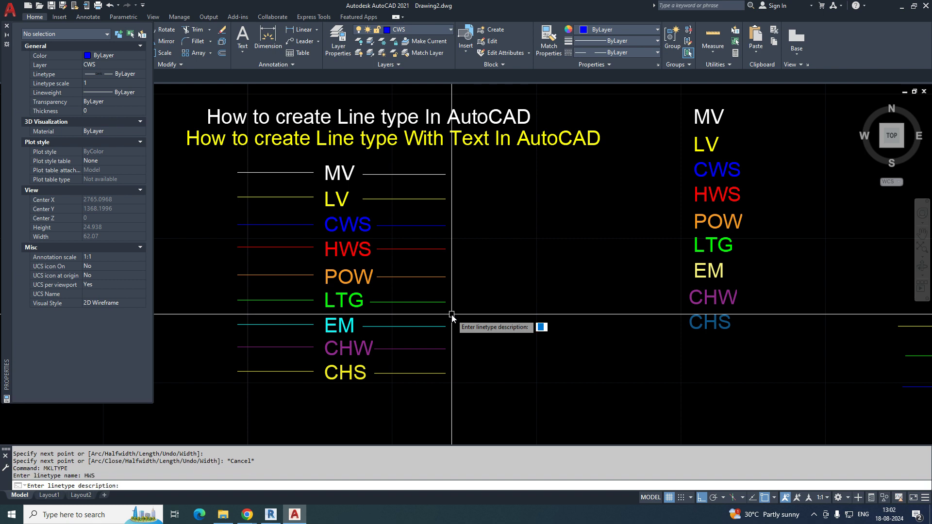
text(HWS)
key(Return)
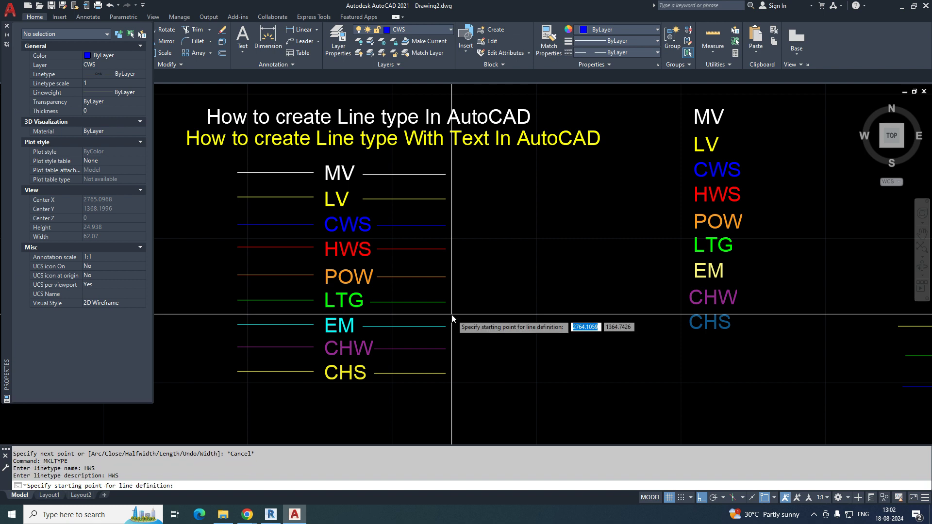
Define the HWS linetype from the start to just past the end of the red sample, selecting its two lines and text
click(237, 247)
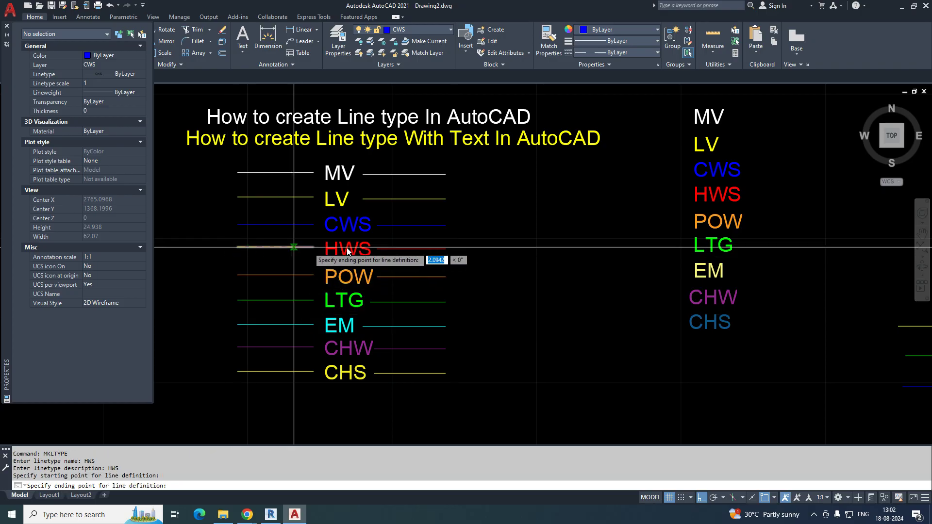
click(453, 249)
click(467, 244)
click(292, 256)
key(Return)
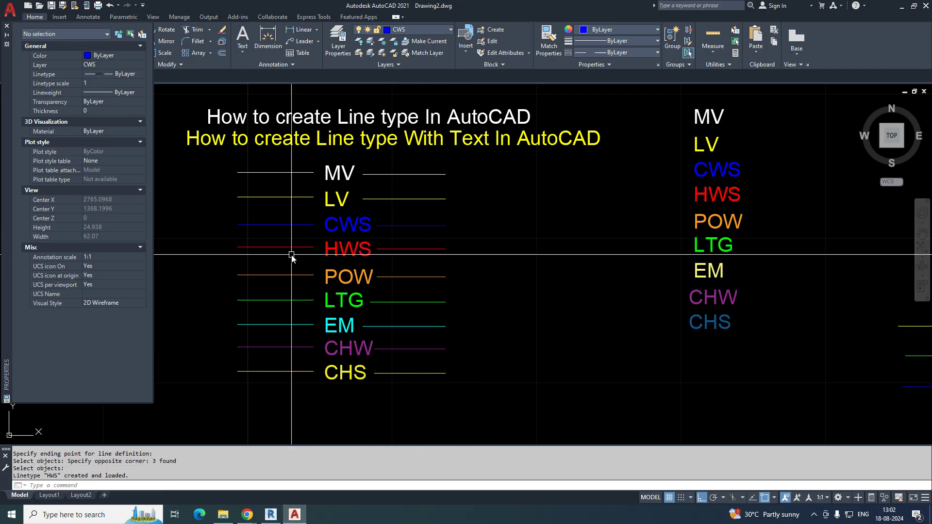
Create a new layer named HWS and set its color to red
text(LA)
key(Return)
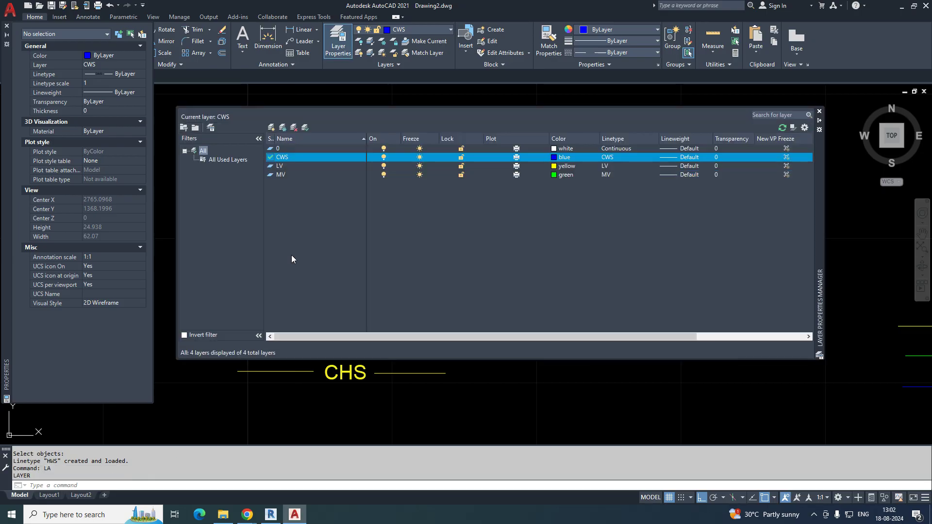
click(270, 127)
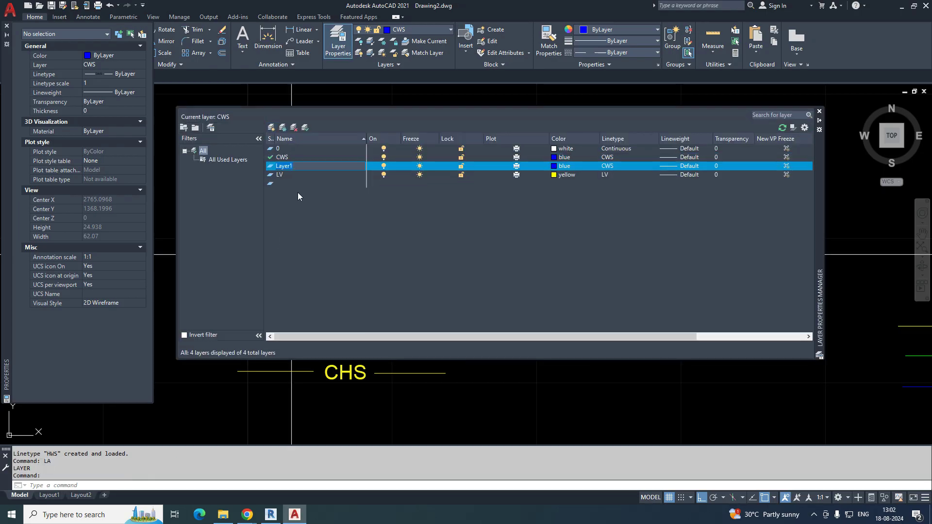
text(HWS)
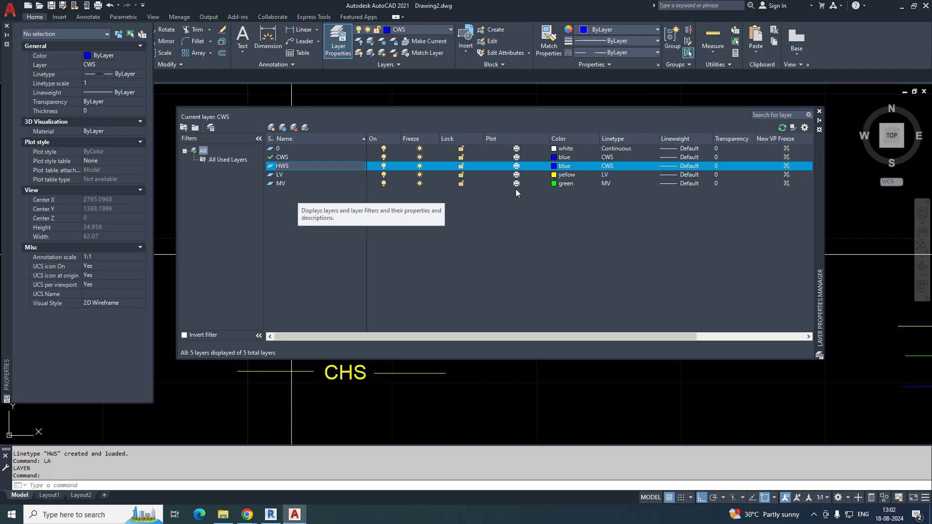
click(563, 166)
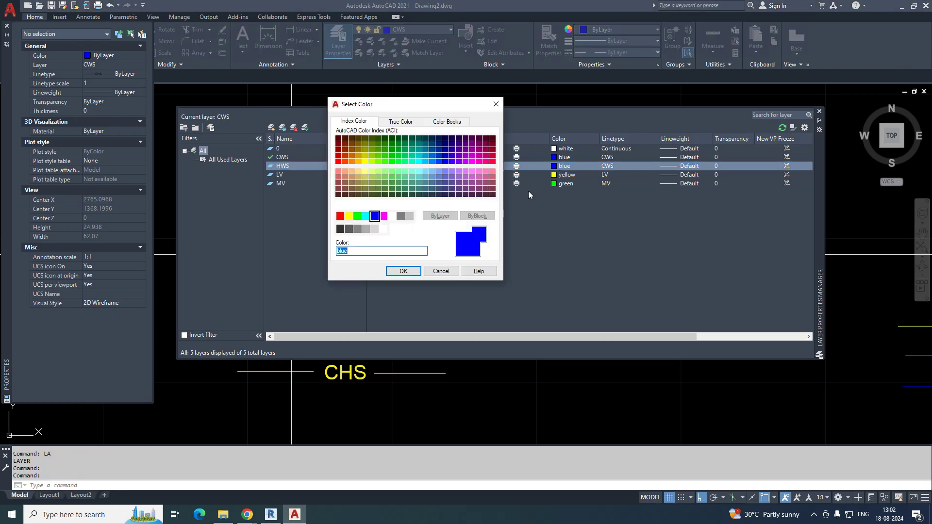
click(340, 217)
click(404, 271)
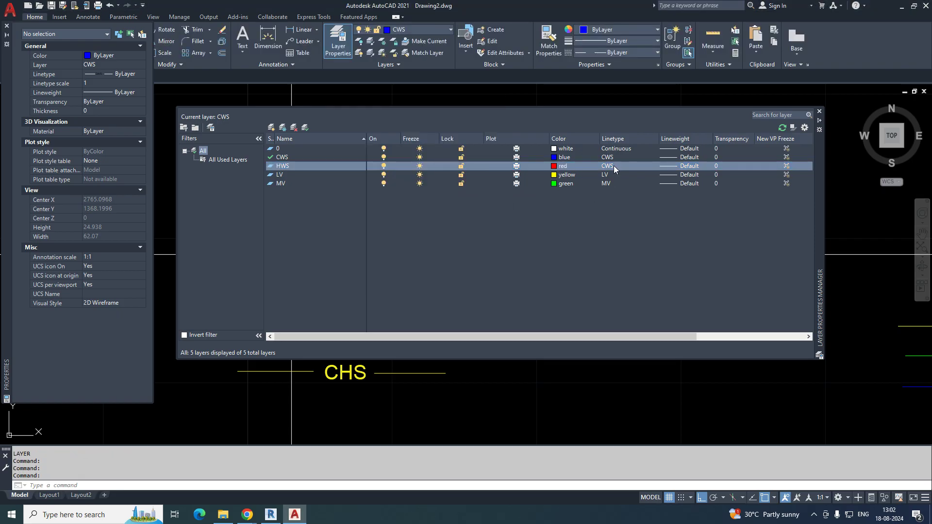
Assign the HWS linetype to the HWS layer, make that layer current, and close the layer manager
click(613, 165)
click(485, 200)
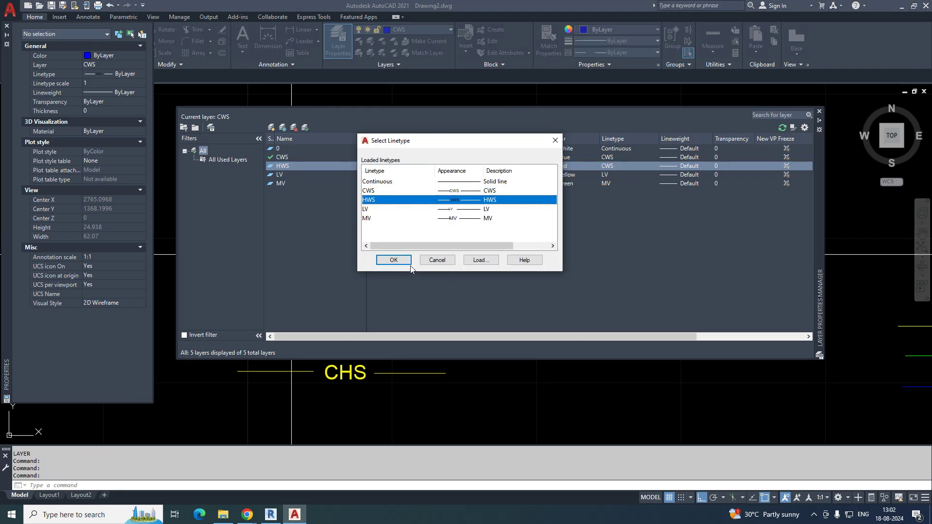
click(398, 260)
click(305, 127)
click(819, 111)
Draw a long horizontal polyline on the HWS layer just below the blue CWS line
middle_drag(694, 306, 464, 279)
middle_drag(652, 340, 463, 304)
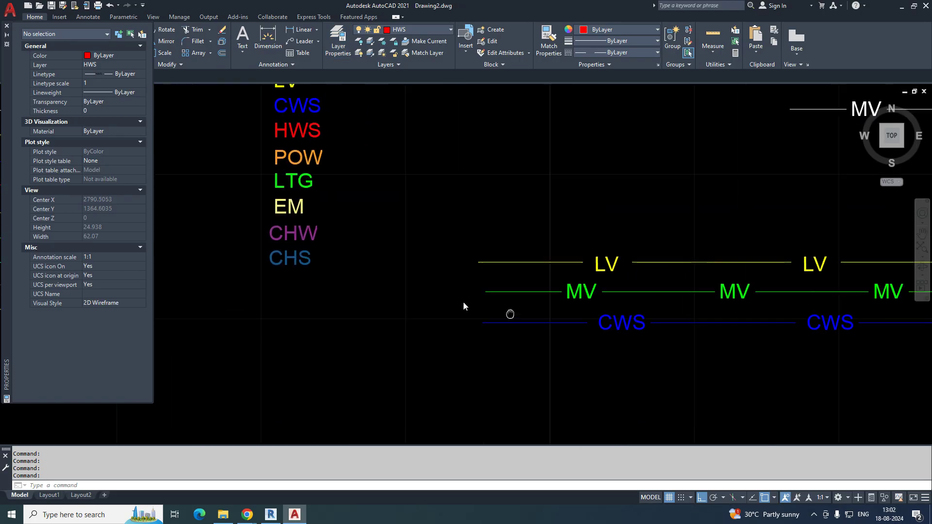
middle_drag(582, 380, 311, 285)
text(PL)
key(Return)
click(220, 272)
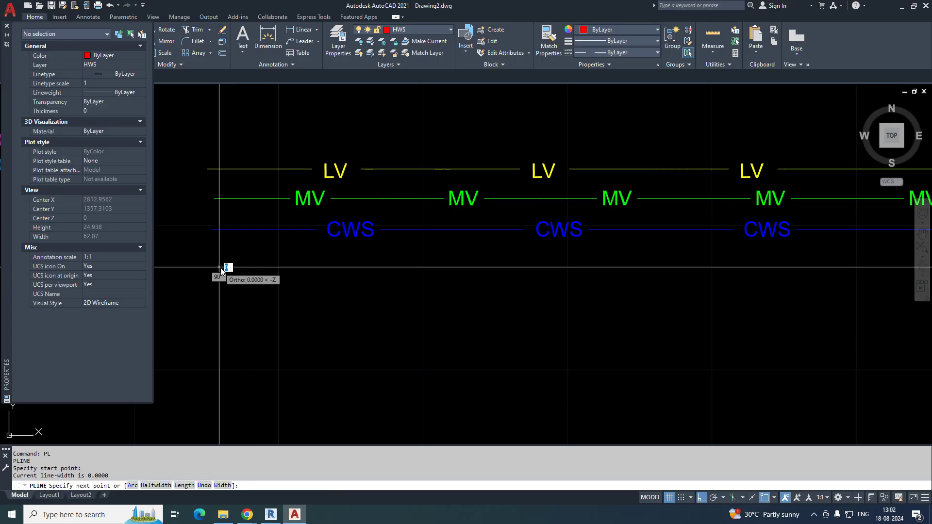
scroll(500, 279, down, 3)
middle_drag(653, 277, 562, 280)
click(750, 277)
key(Escape)
Start a new linetype definition with MKLTYPE and save a separate linetype file for power in the PRACTICE folder
scroll(416, 294, up, 4)
middle_drag(418, 295, 589, 289)
scroll(588, 289, down, 6)
scroll(398, 280, up, 5)
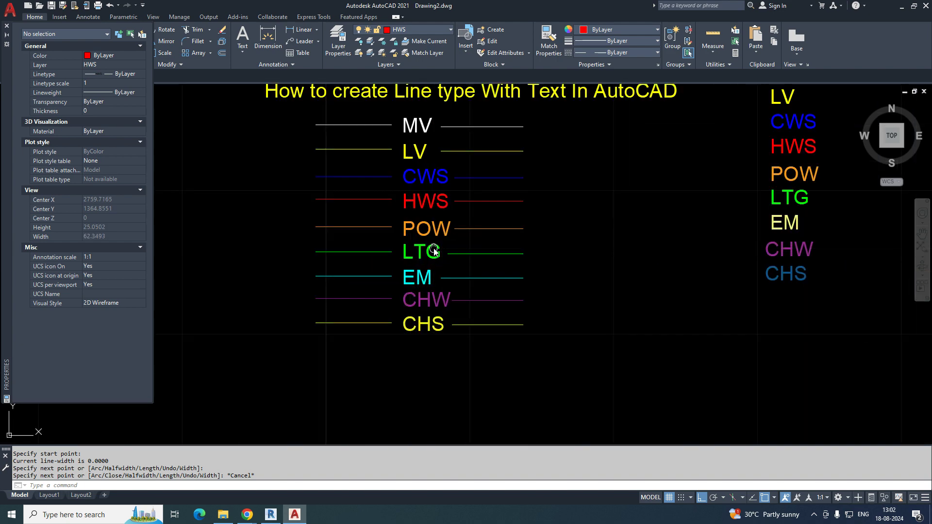
key(Escape)
key(Escape)
key(Escape)
key(Escape)
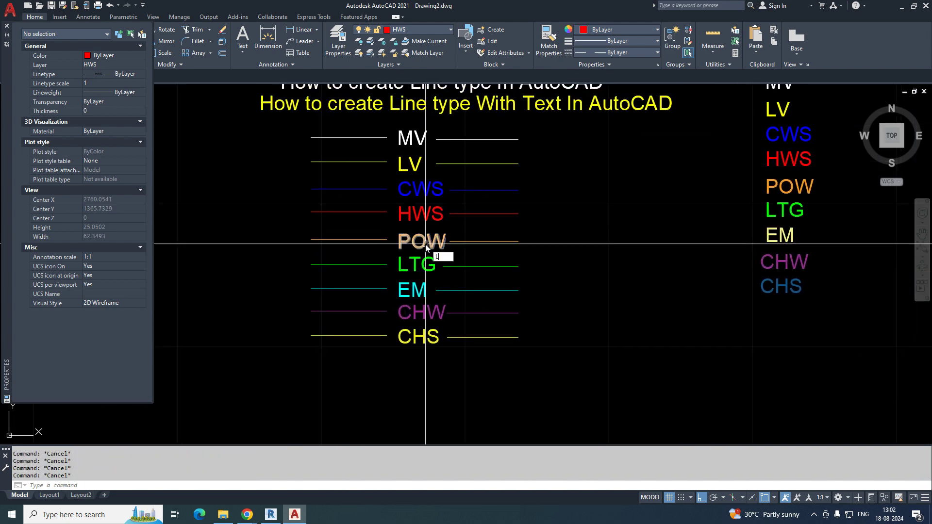
text(LK)
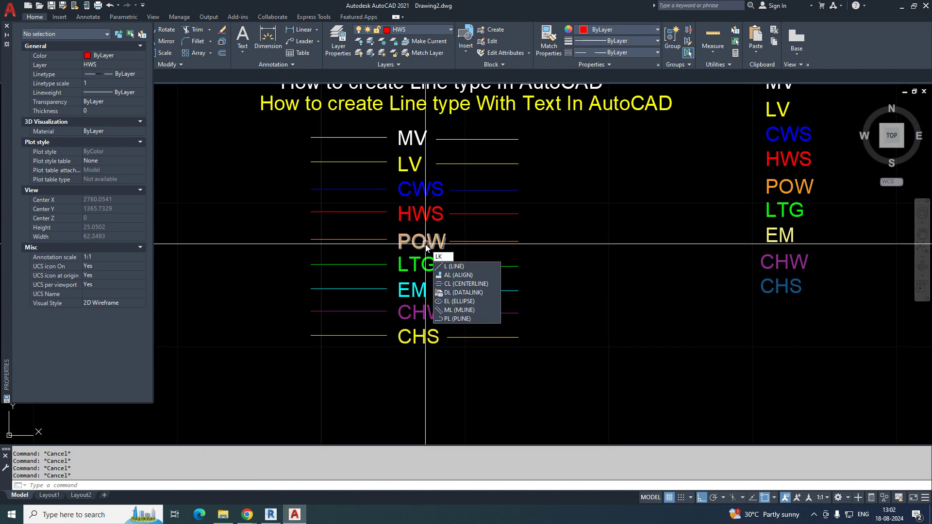
key(Escape)
text(MKLTYPE)
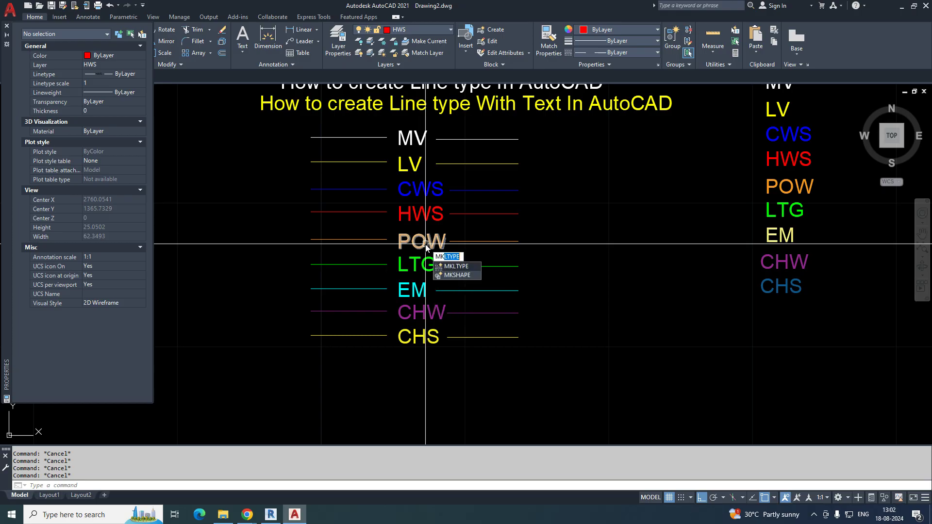
key(Return)
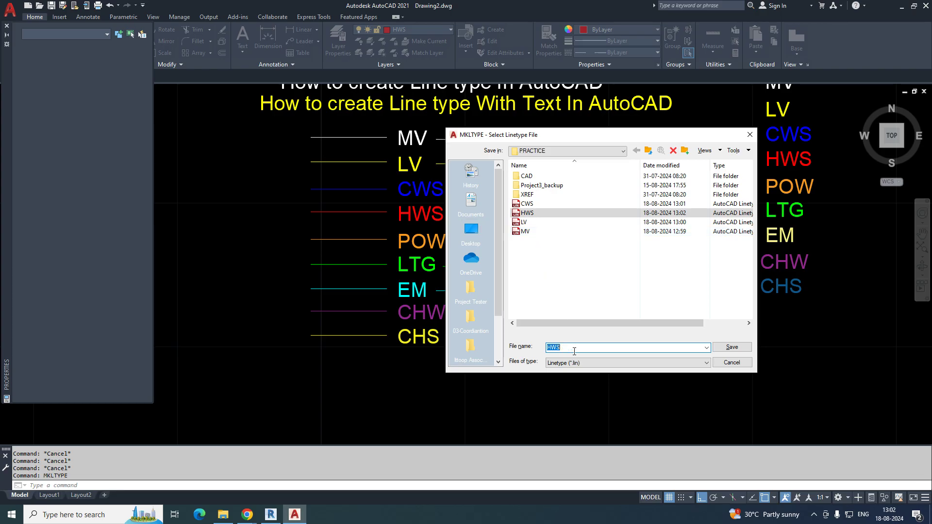
Name the new linetype POW and give it the description POWER
text(POWER)
click(731, 347)
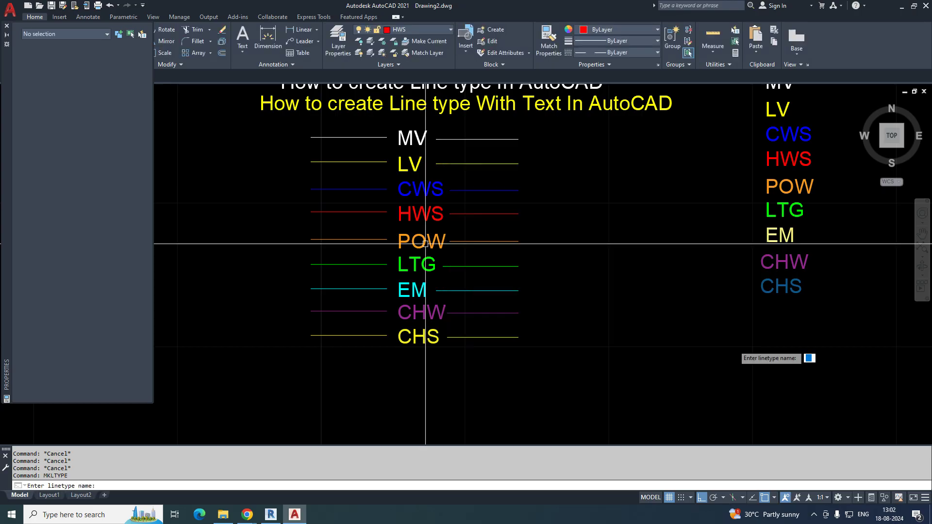
text(POW)
key(Return)
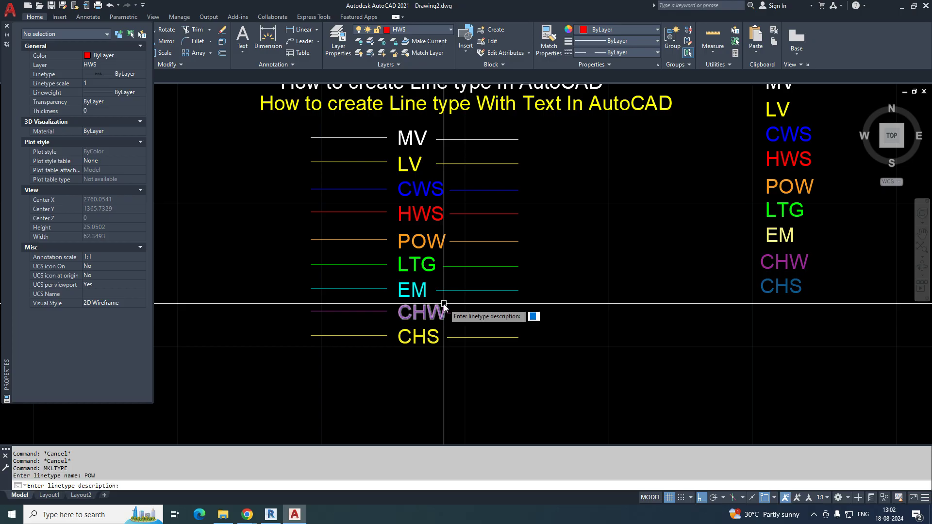
text(POWER)
key(Return)
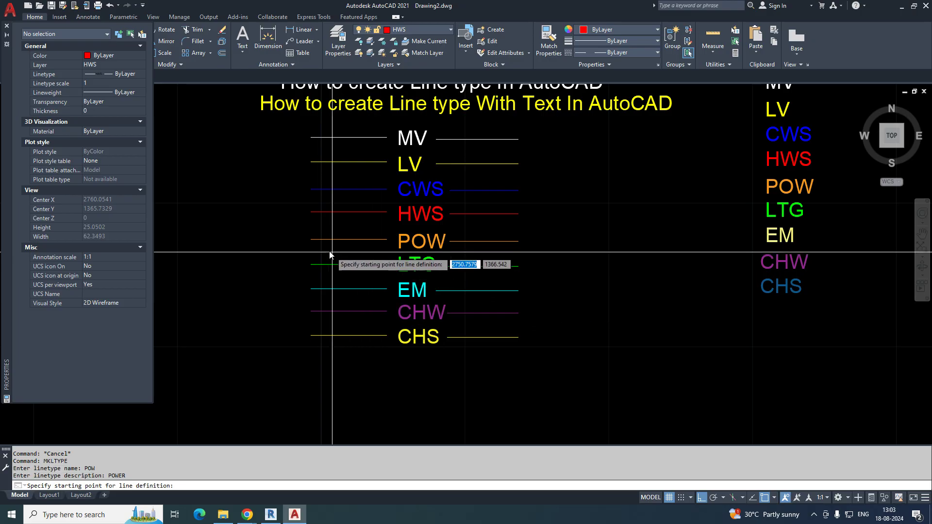
Define the POW linetype from the start to the end of the orange sample, selecting its two lines and text
click(311, 240)
click(518, 242)
click(556, 223)
click(349, 248)
key(Return)
Create a new layer named POWER and set its color to orange 30
text(LA)
key(Return)
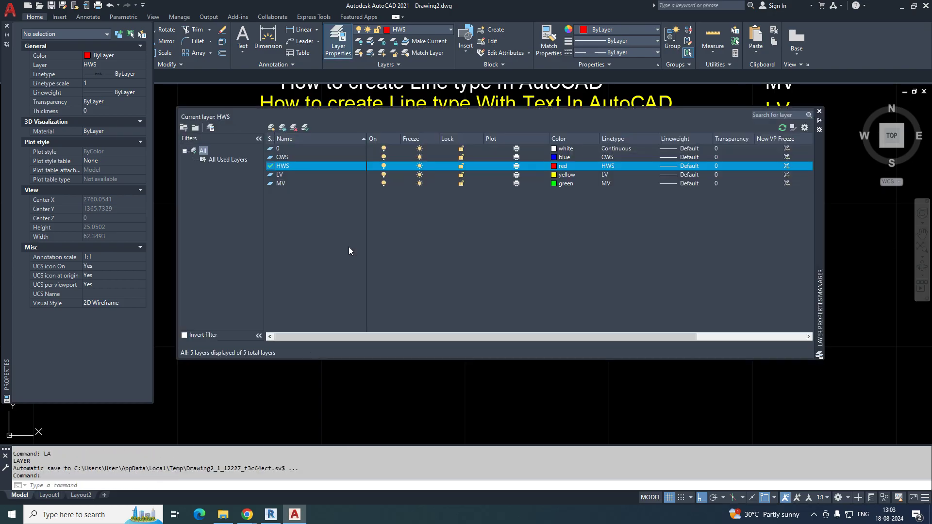
click(271, 127)
text(POWER)
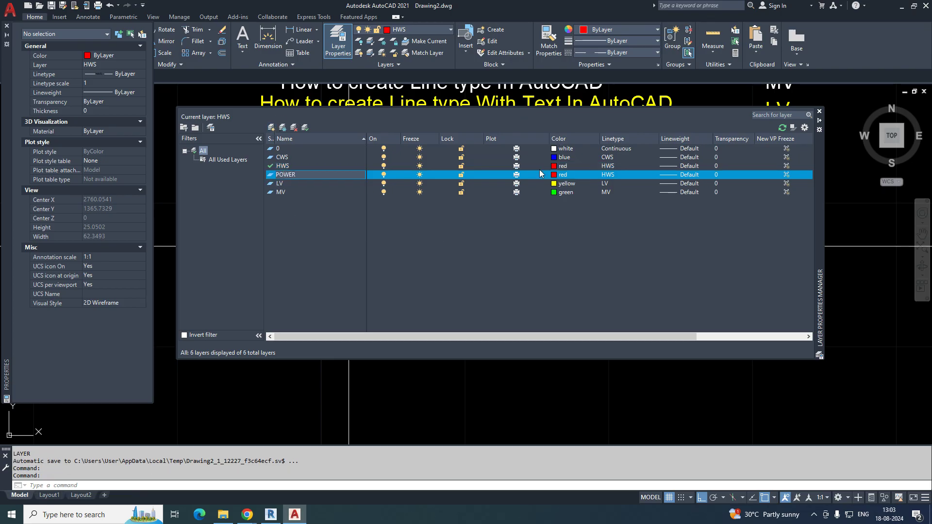
click(560, 174)
click(351, 163)
click(403, 271)
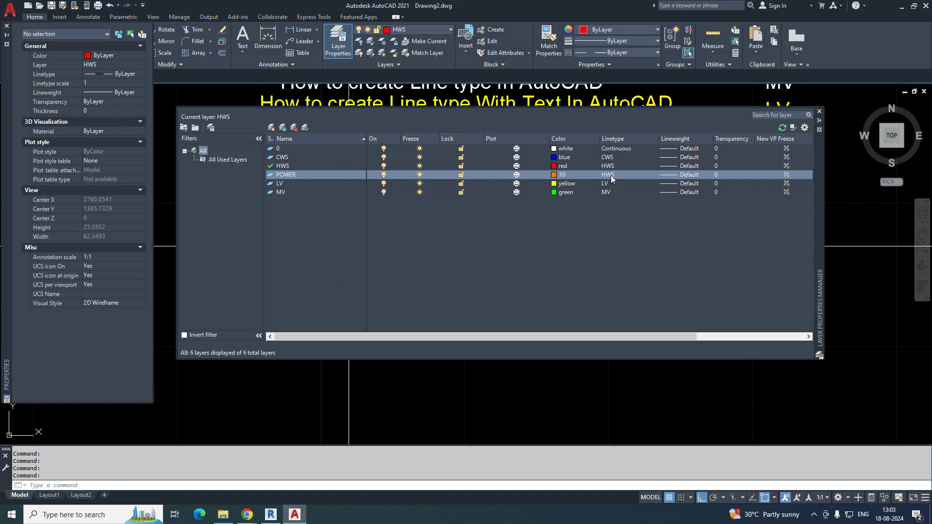
Assign the POW linetype to the POWER layer, make that layer current, and close the layer manager
click(609, 175)
click(489, 228)
click(399, 261)
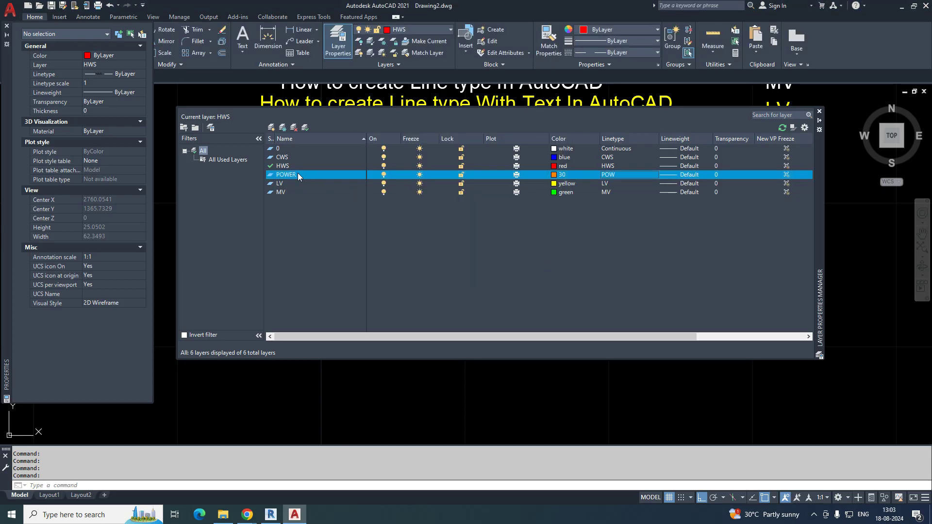
click(305, 128)
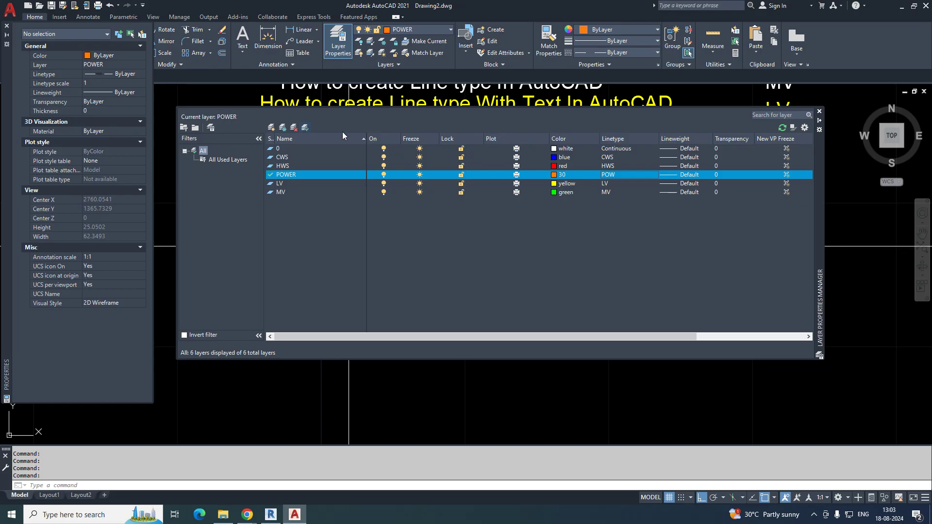
click(819, 113)
Draw a long horizontal polyline on the POWER layer below the red HWS line, extending past the other lines' right ends
scroll(563, 277, up, 5)
text(L)
key(Escape)
key(Escape)
text(PL)
key(Return)
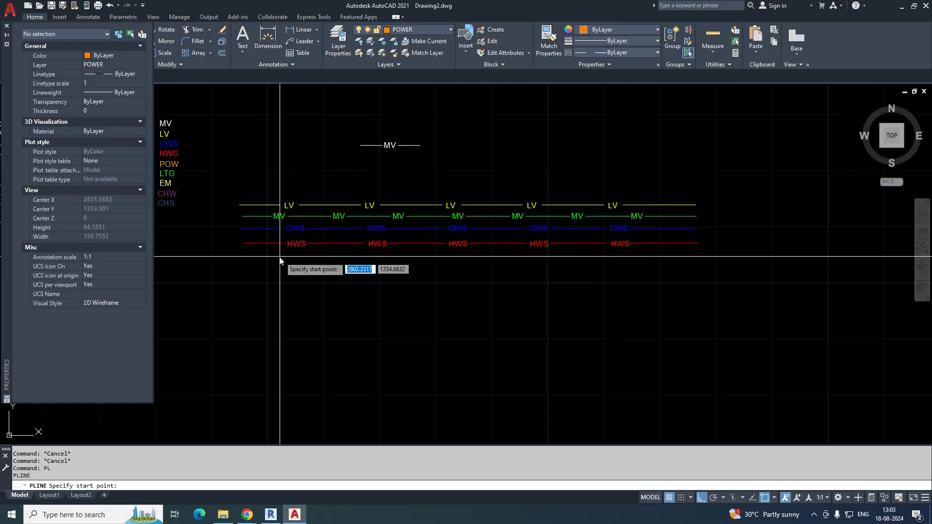
click(237, 268)
click(772, 291)
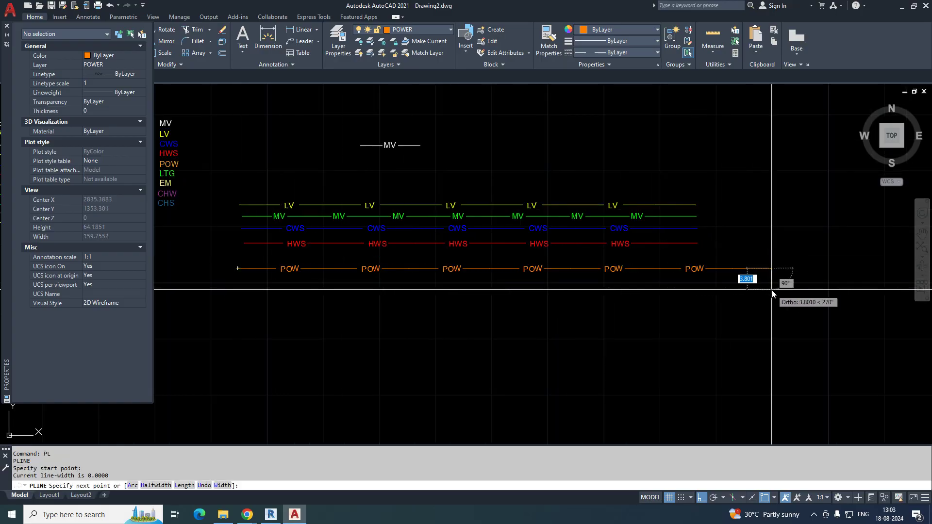
key(Escape)
Stretch the right ends of the LV, MV, CWS and HWS lines to line up with the end of the POW line
text(s)
key(Return)
click(729, 192)
click(678, 258)
key(Return)
click(658, 312)
click(732, 312)
key(Escape)
Move the orange POW line straight up about 1.46 units, closer to the HWS line
scroll(370, 277, up, 1)
text(m)
click(422, 282)
click(410, 258)
key(Return)
click(413, 319)
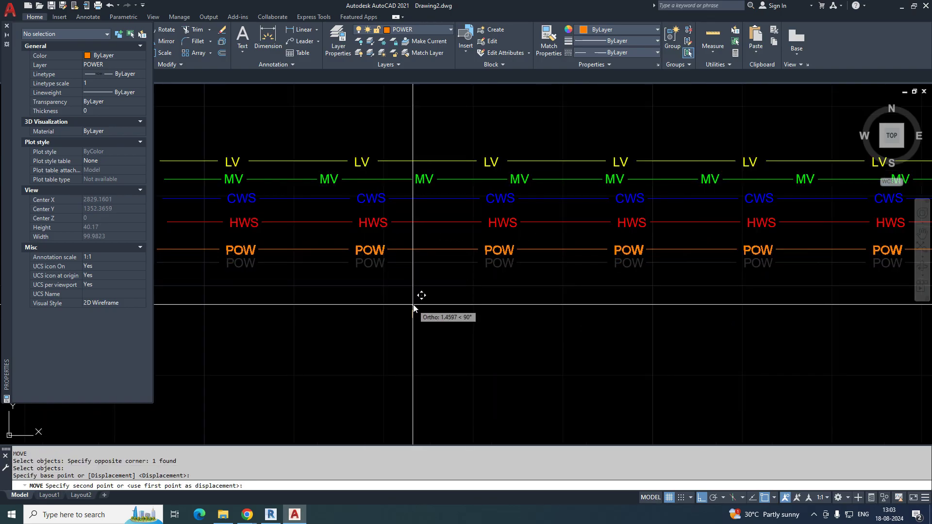
click(413, 305)
Start another MKLTYPE linetype definition and save its linetype file as LTG
scroll(476, 294, down, 2)
middle_drag(384, 290, 644, 263)
scroll(498, 206, up, 4)
middle_drag(431, 245, 426, 273)
middle_drag(396, 226, 394, 264)
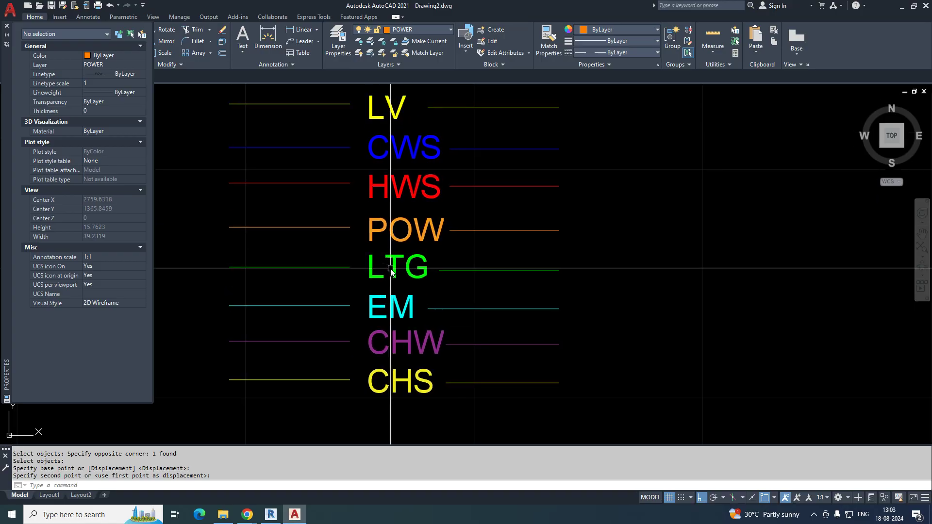
key(Return)
text(MKLTYPE)
key(Return)
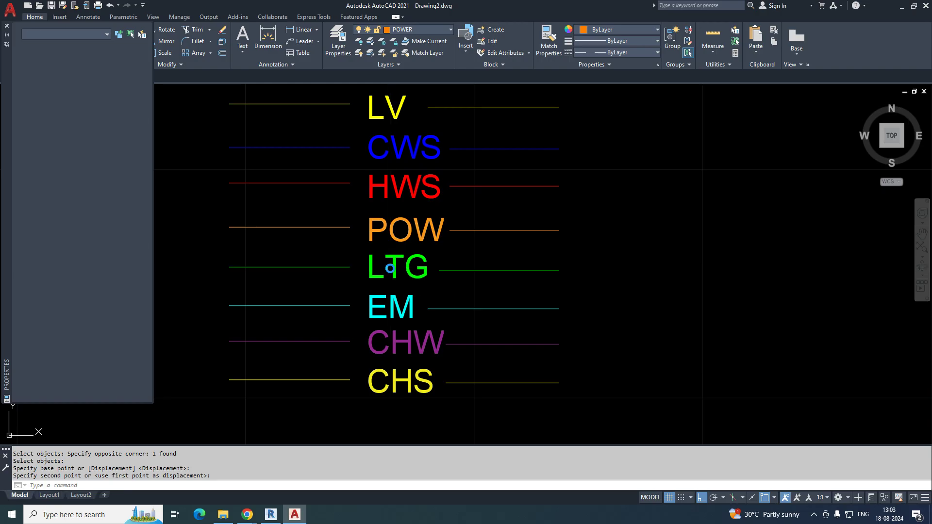
text(LTG)
click(732, 347)
Name the new linetype LTG and give it the description LIGHTING
text(L)
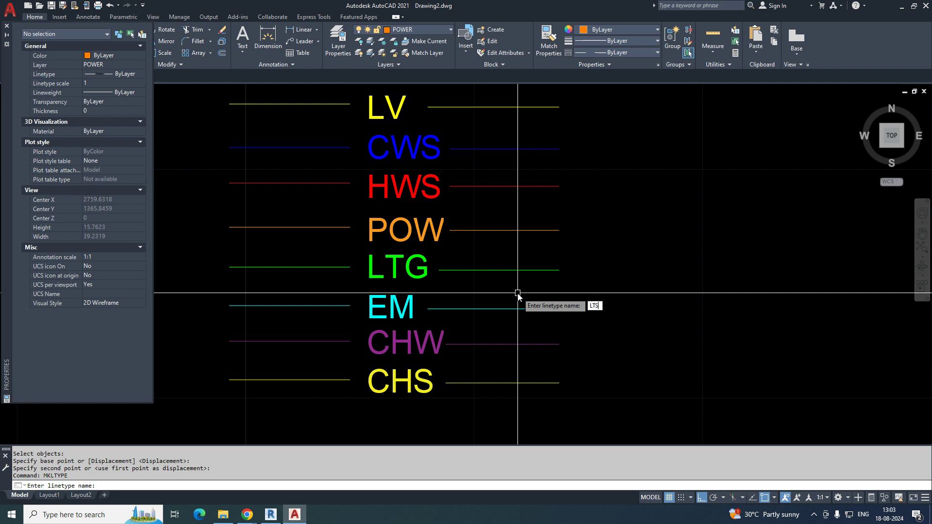
text(TG)
key(Return)
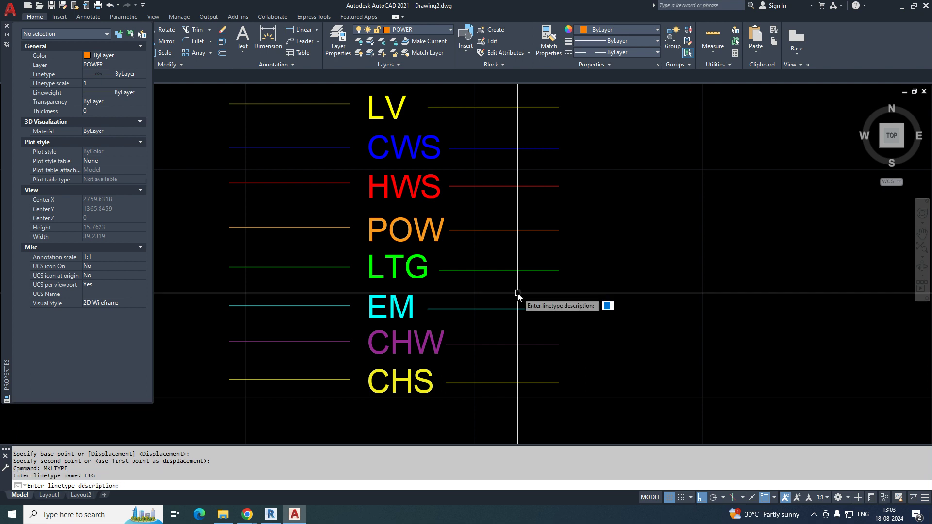
text(LIGHTING)
key(Return)
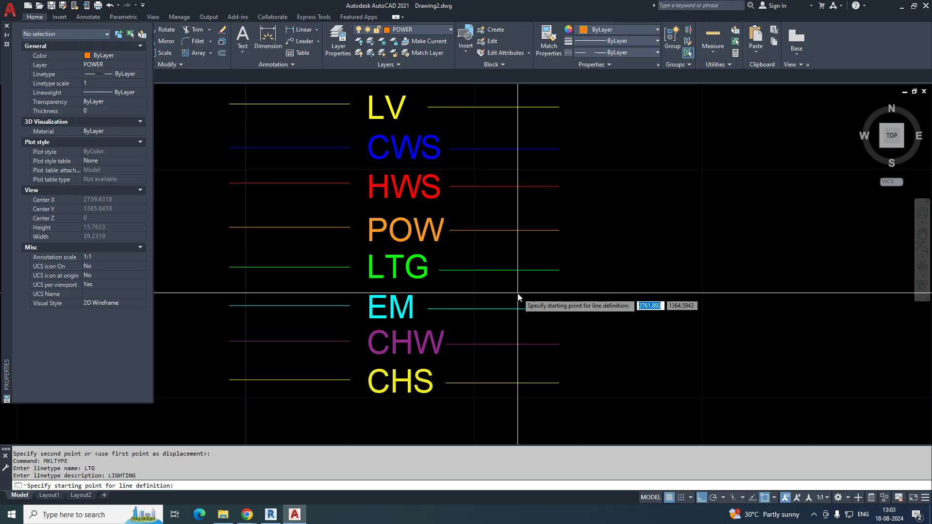
Define the LTG linetype from the start to just past the end of the green sample, selecting its two lines and text
click(229, 267)
click(568, 266)
click(571, 260)
click(259, 279)
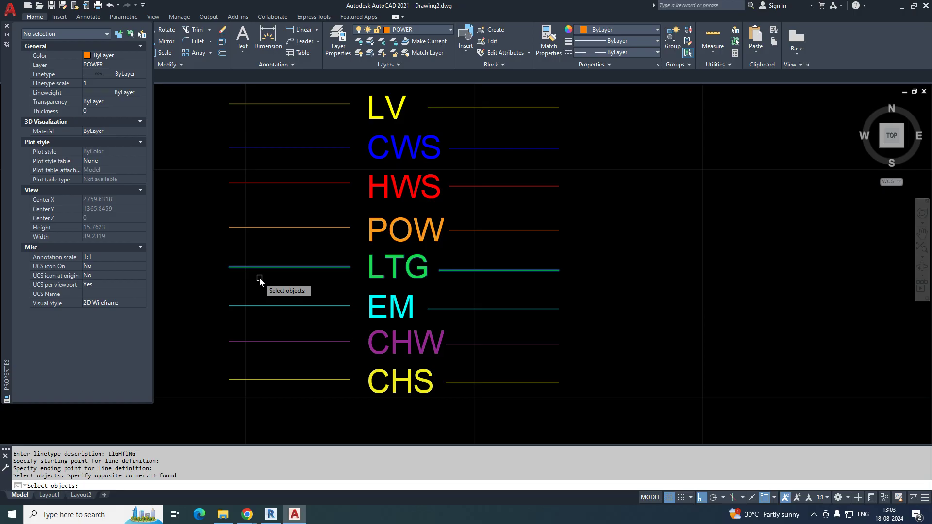
click(490, 260)
click(312, 272)
key(Return)
Create a new layer named LIGHTING and set its color to green
scroll(297, 285, down, 5)
scroll(414, 309, down, 3)
scroll(407, 306, up, 1)
key(Escape)
text(LA)
key(Return)
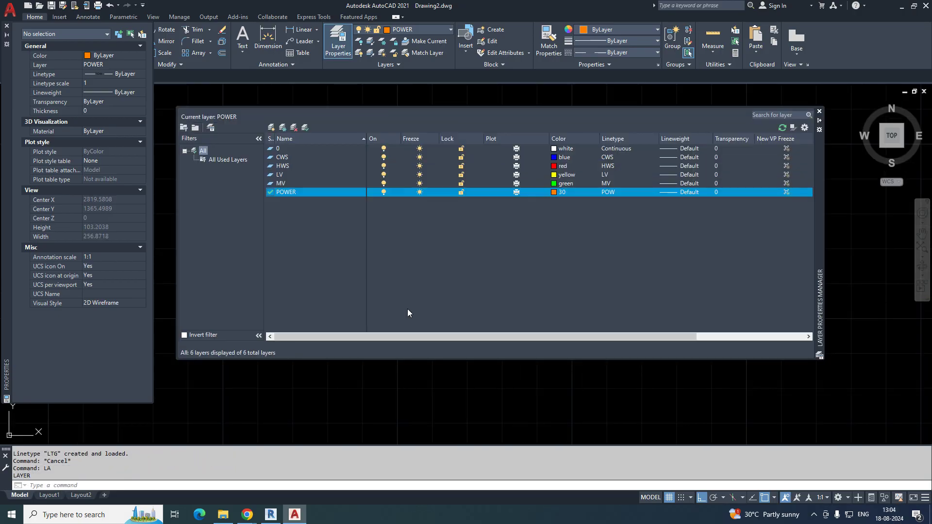
click(271, 127)
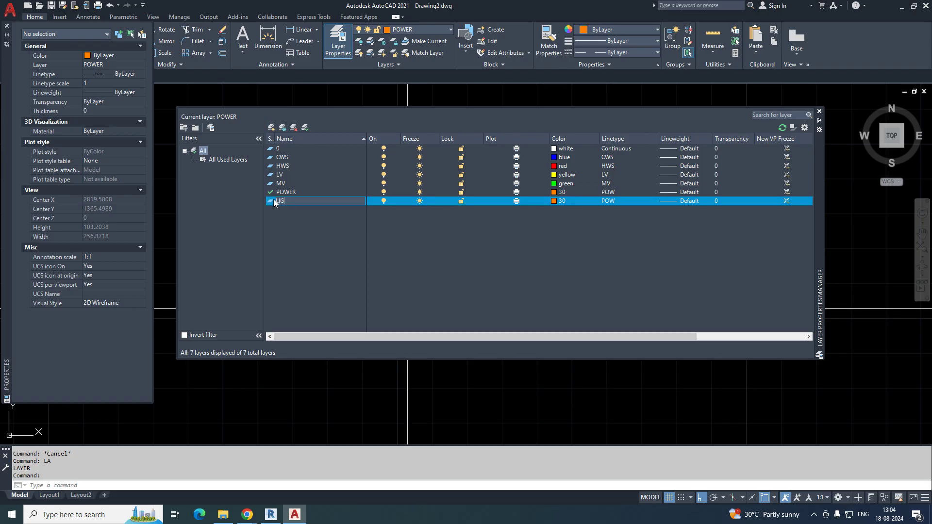
click(562, 201)
click(355, 220)
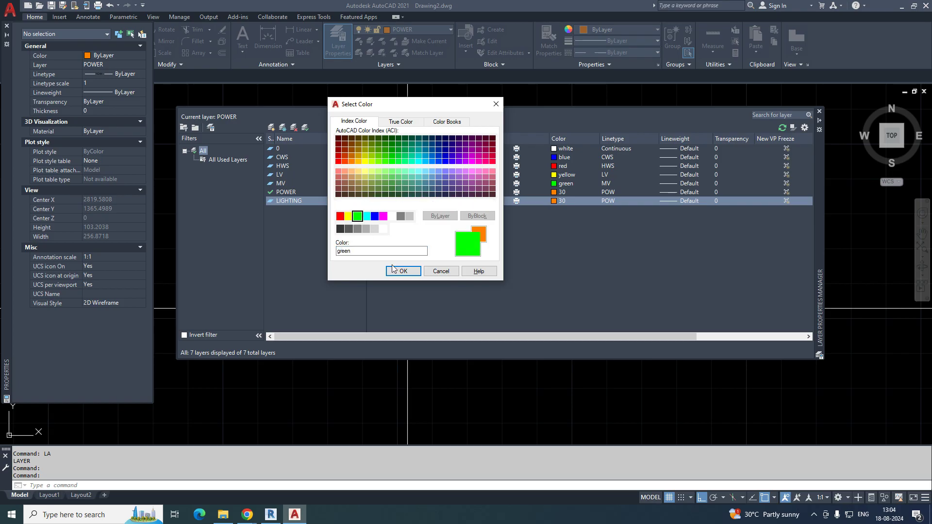
click(402, 271)
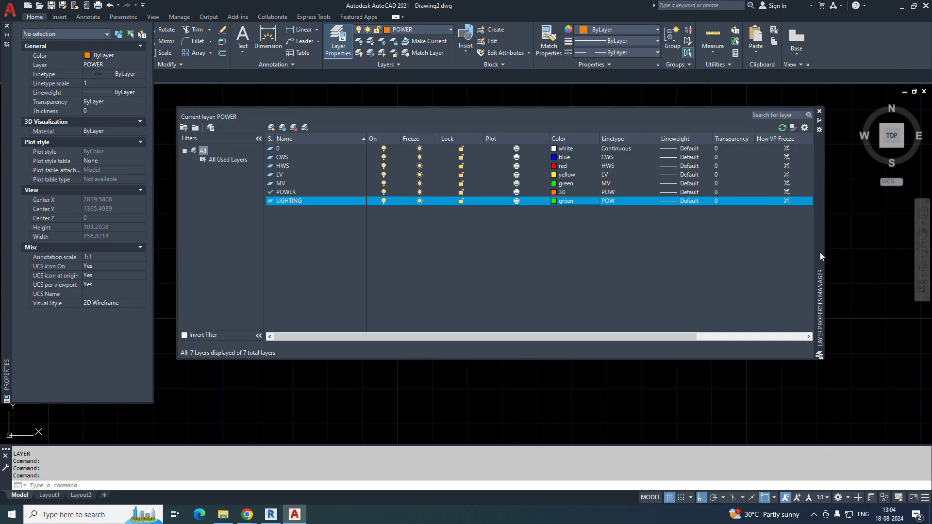
Assign the LTG linetype to the LIGHTING layer and close the layer manager
drag(819, 229, 807, 243)
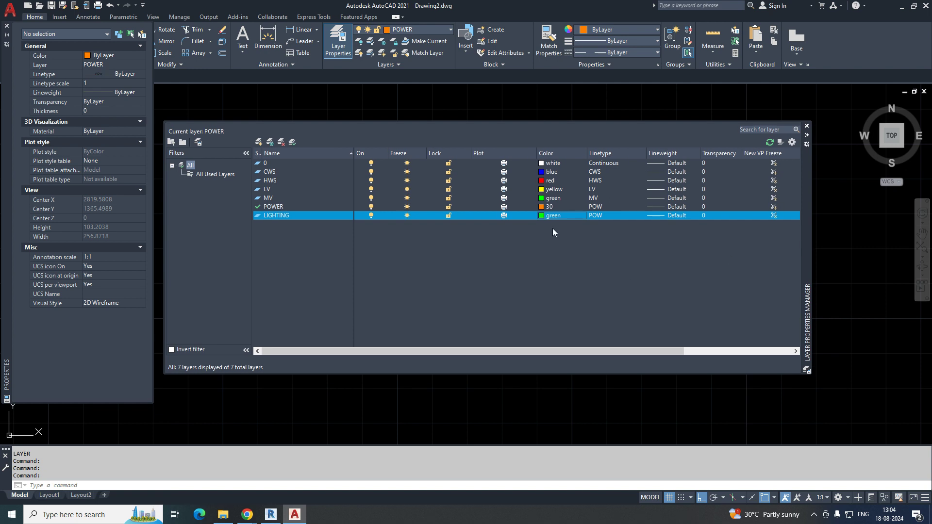
click(607, 215)
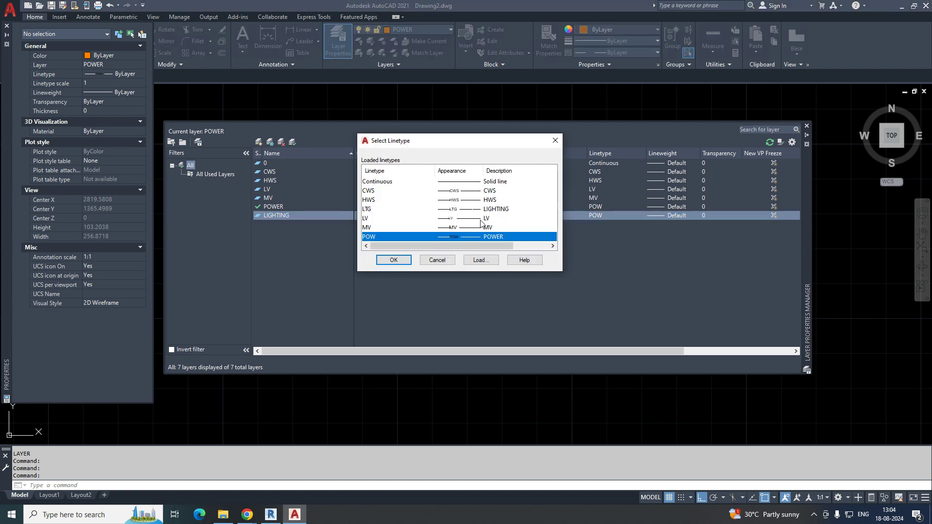
click(490, 209)
click(394, 261)
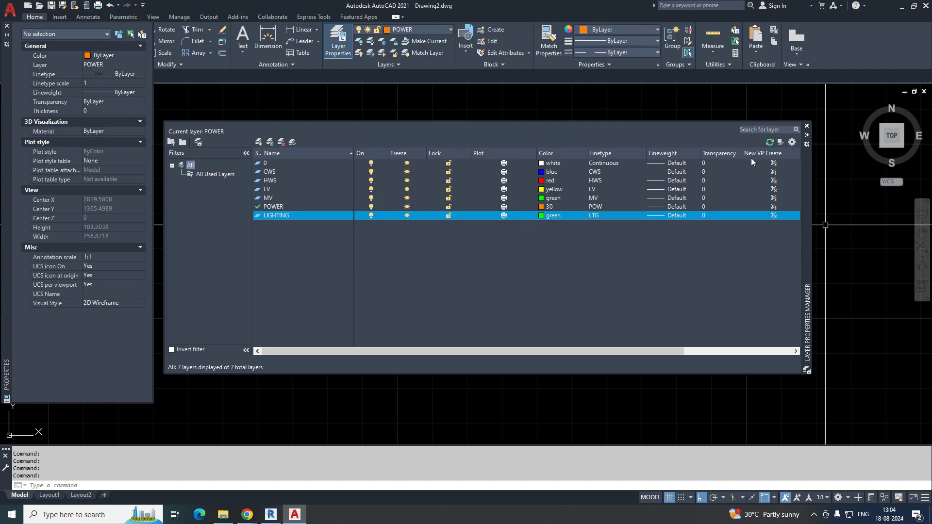
click(806, 126)
middle_drag(534, 320, 530, 284)
text(PL)
key(Return)
key(Escape)
Reopen the layer manager, make the LIGHTING layer current, and close the manager
text(LA)
key(Return)
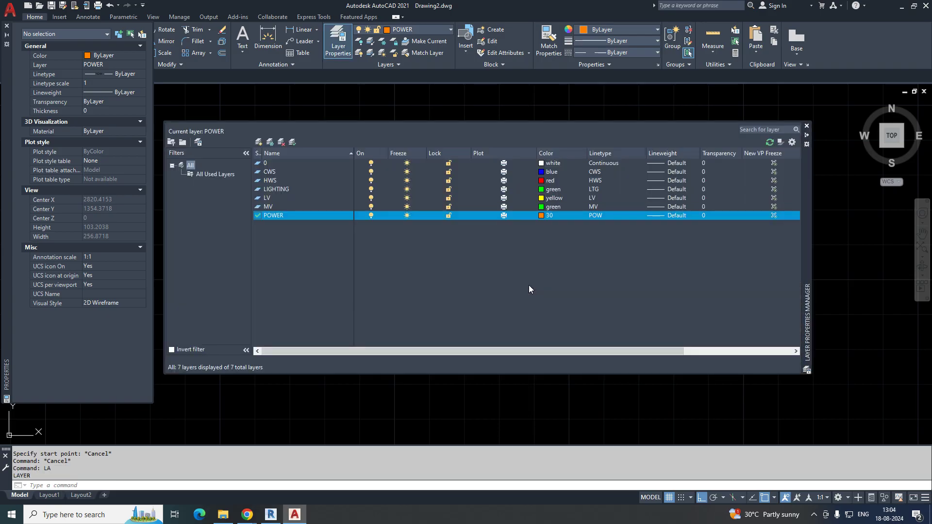
click(278, 190)
click(292, 141)
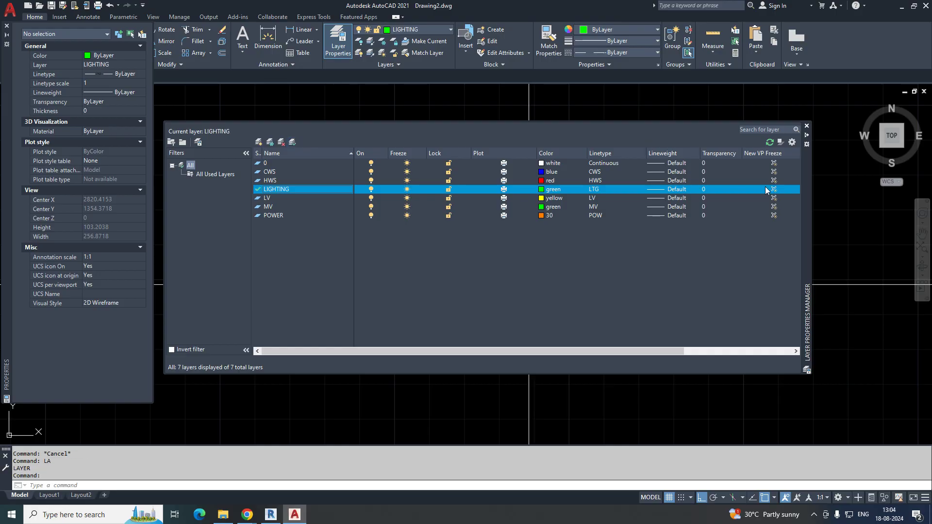
click(806, 126)
Draw a long horizontal polyline on the LIGHTING layer just below the orange POW line
middle_drag(539, 315, 514, 295)
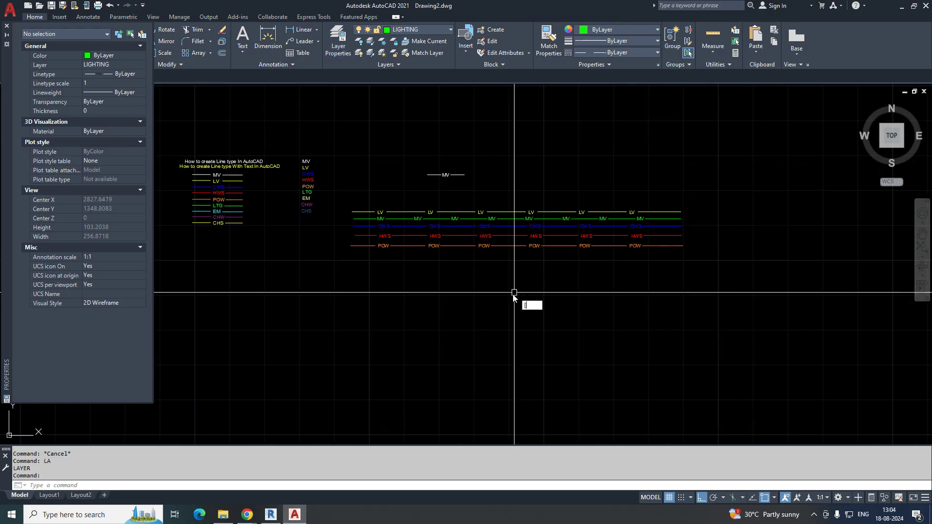
text(PL)
key(Return)
scroll(358, 252, up, 6)
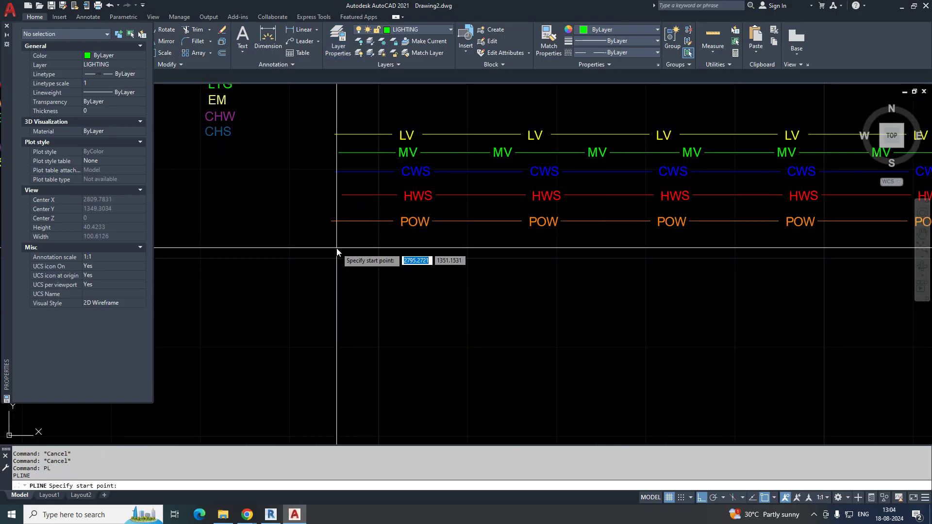
click(337, 250)
scroll(510, 273, down, 2)
middle_drag(656, 280, 469, 277)
click(745, 267)
key(Escape)
middle_drag(410, 285, 477, 286)
scroll(347, 266, up, 4)
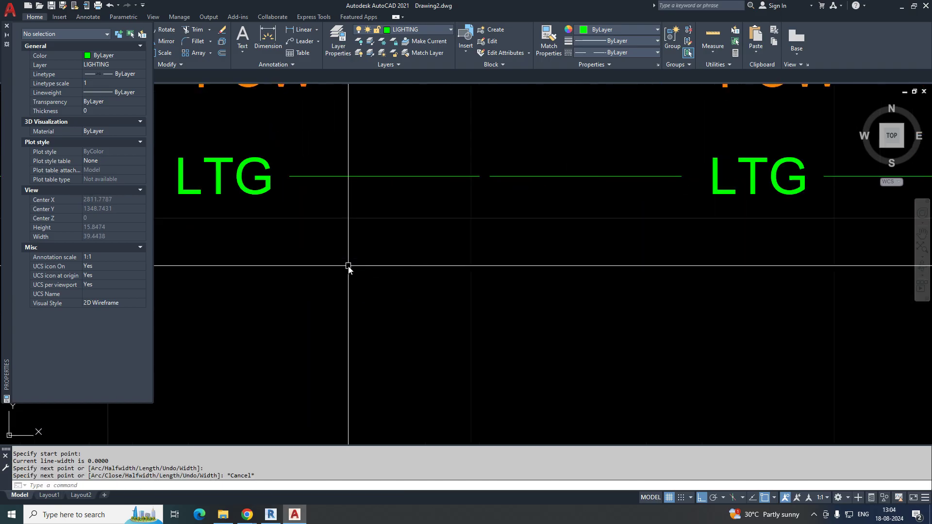
scroll(368, 272, down, 4)
middle_drag(383, 280, 470, 278)
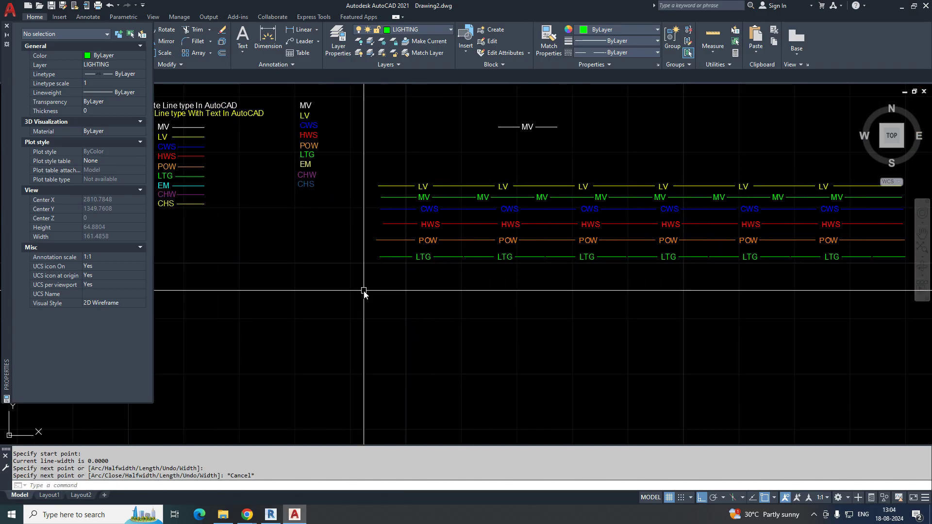
Inspect the LTG polyline's dash gaps and compare them with the LTG sample line
middle_drag(366, 291, 469, 293)
click(622, 53)
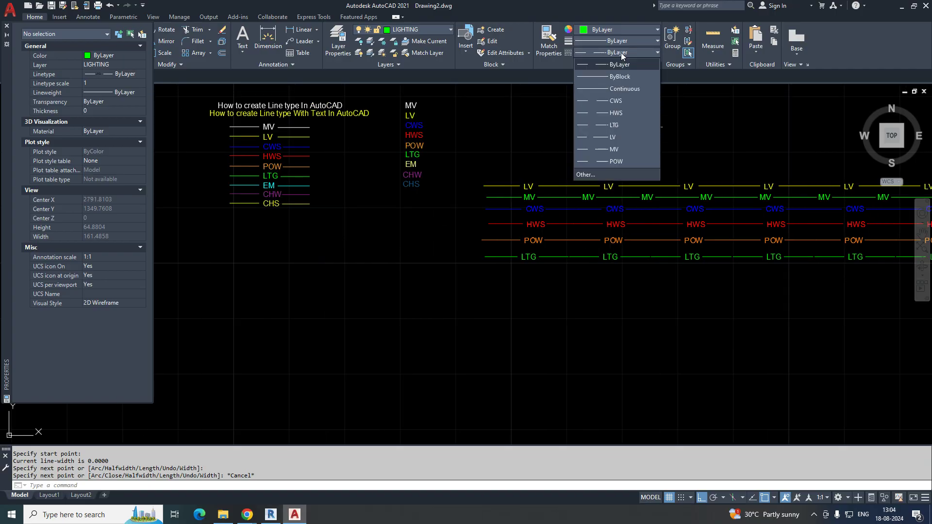
key(Escape)
scroll(596, 262, up, 10)
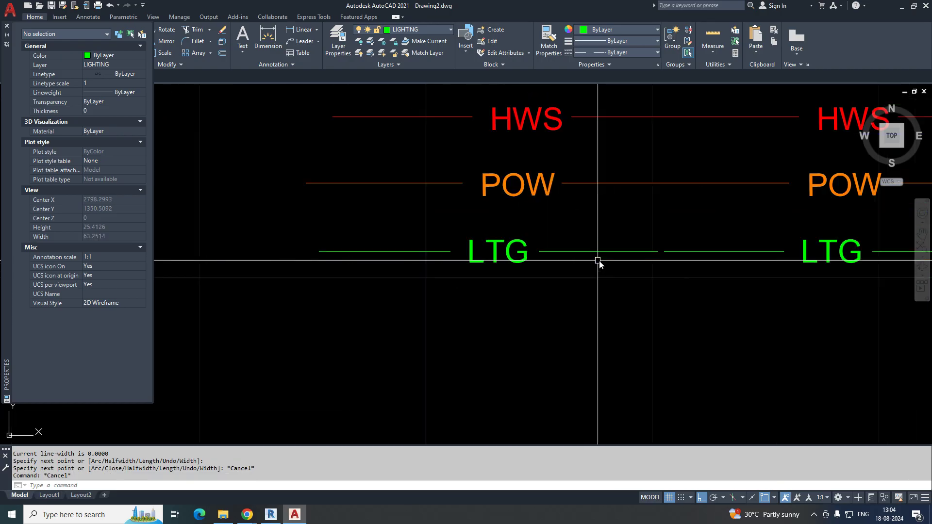
click(673, 249)
scroll(632, 246, down, 8)
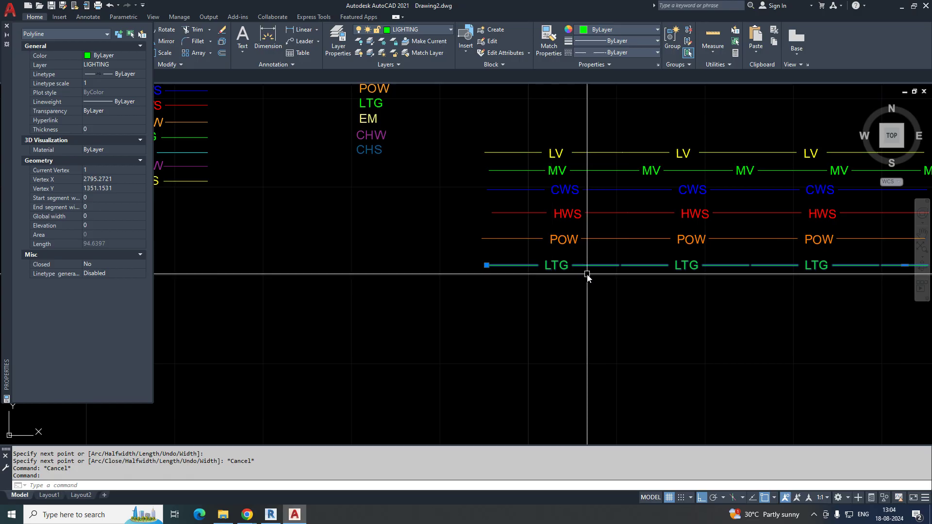
scroll(617, 268, up, 3)
scroll(534, 270, down, 6)
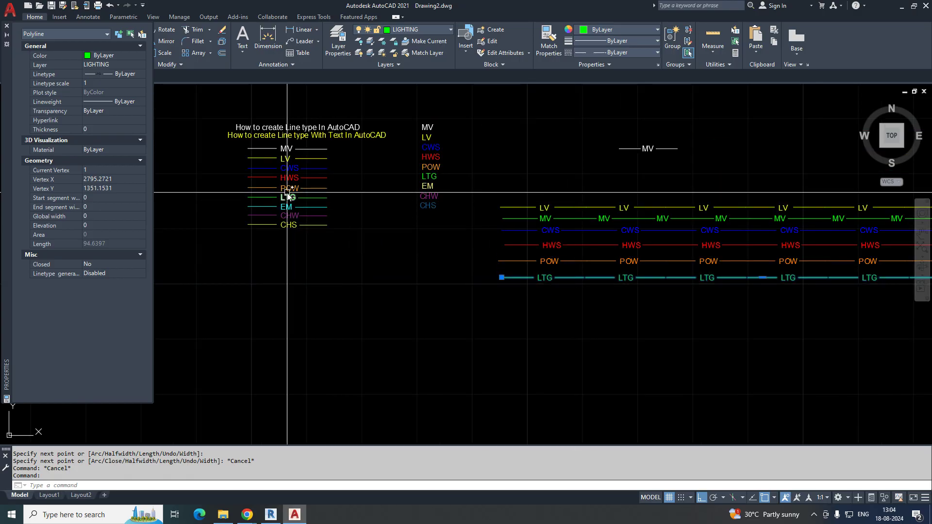
scroll(297, 199, up, 7)
scroll(358, 209, down, 7)
Erase the LTG polyline below the orange POW line
key(Escape)
text(e)
key(space)
click(566, 286)
key(space)
Start MKLTYPE again and overwrite the existing LTG linetype file in the PRACTICE folder
scroll(361, 201, up, 2)
middle_drag(360, 202, 445, 214)
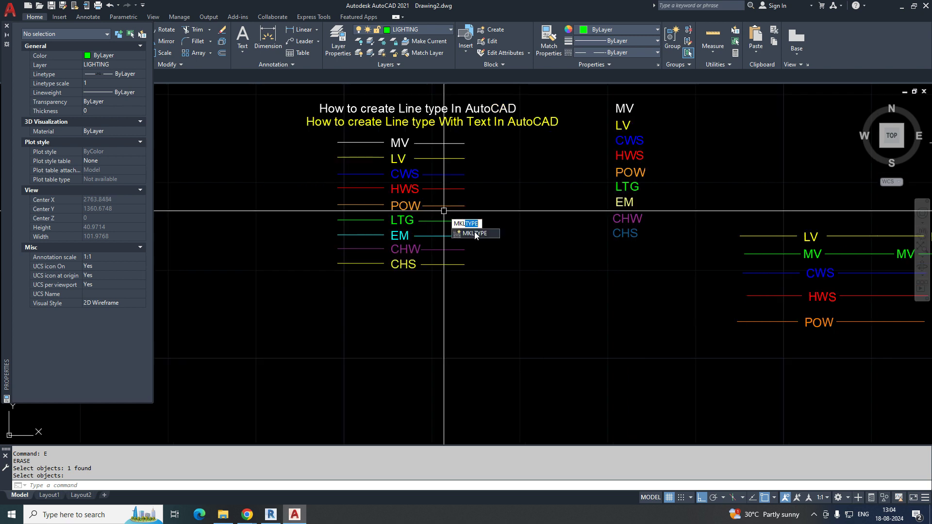
text(MKL)
key(Return)
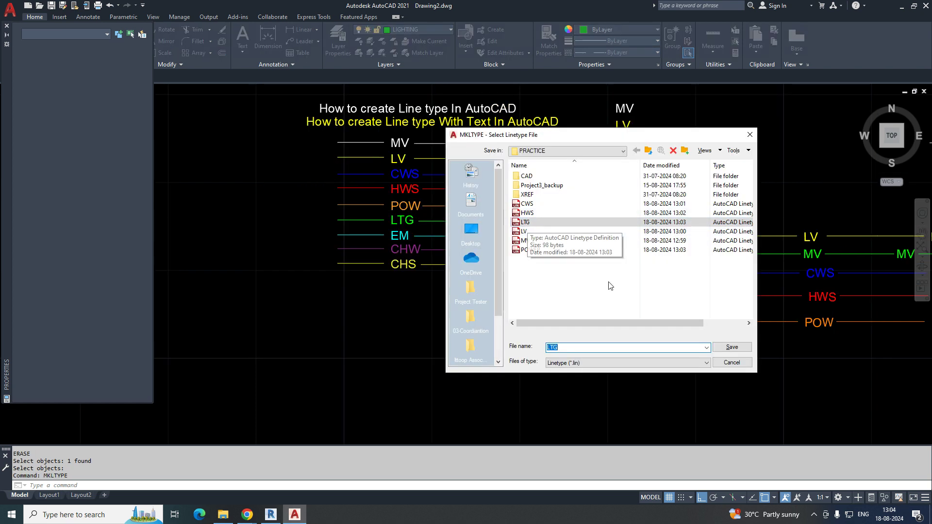
click(733, 349)
click(586, 277)
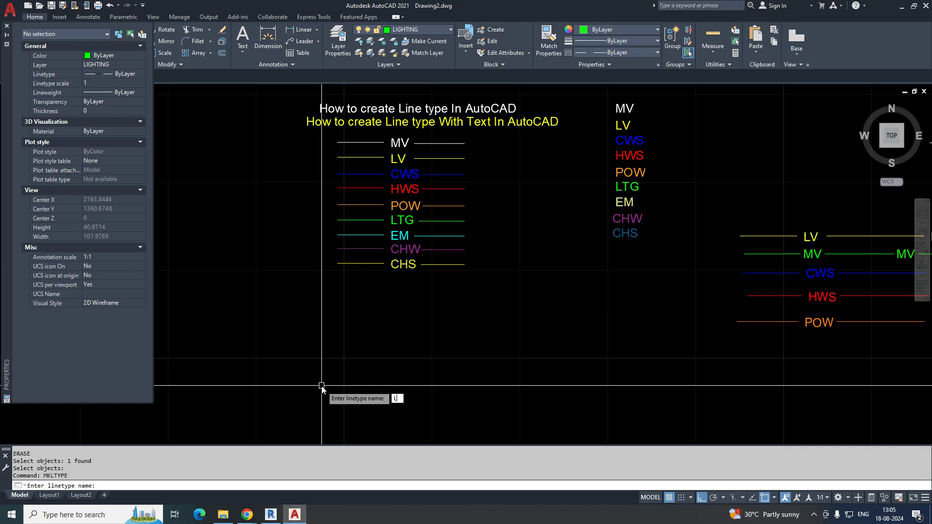
Name the linetype LTG, agree to overwrite its existing definition, and describe it as LIGHTING
key(Return)
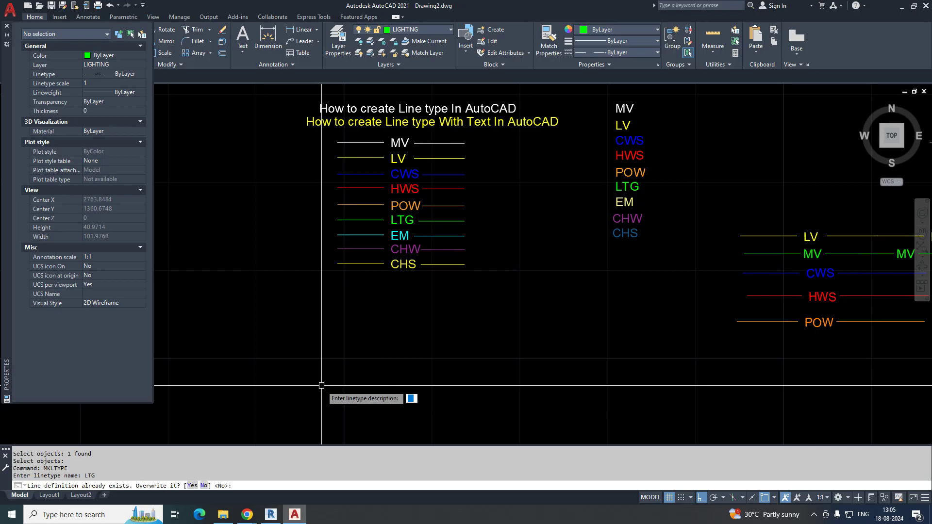
text(Y)
key(Return)
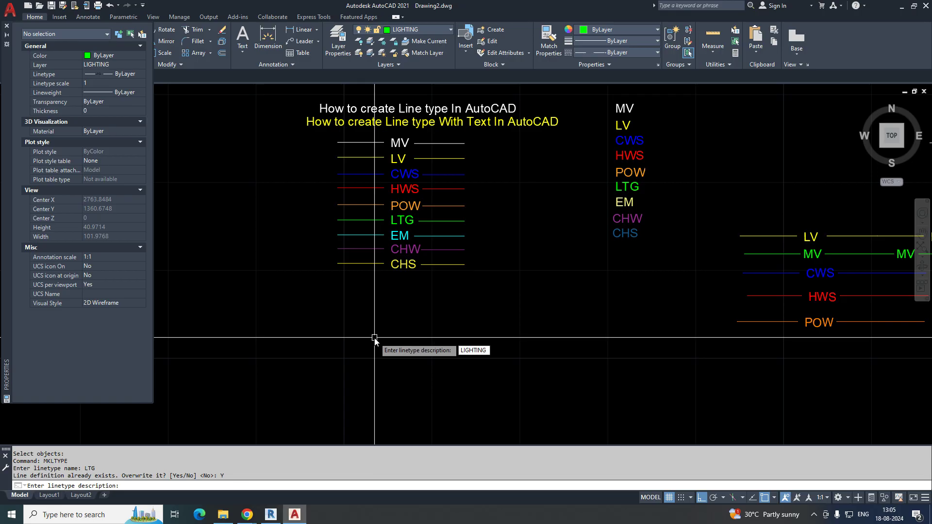
key(Return)
Define the LTG linetype from partway along the sample's first dash to its far end, selecting both dashes and the LTG text
click(350, 221)
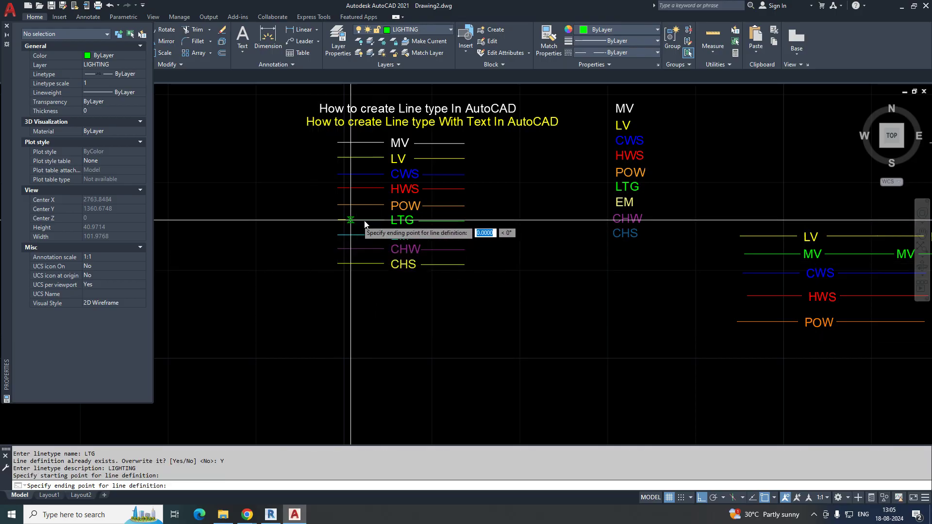
click(466, 220)
click(474, 216)
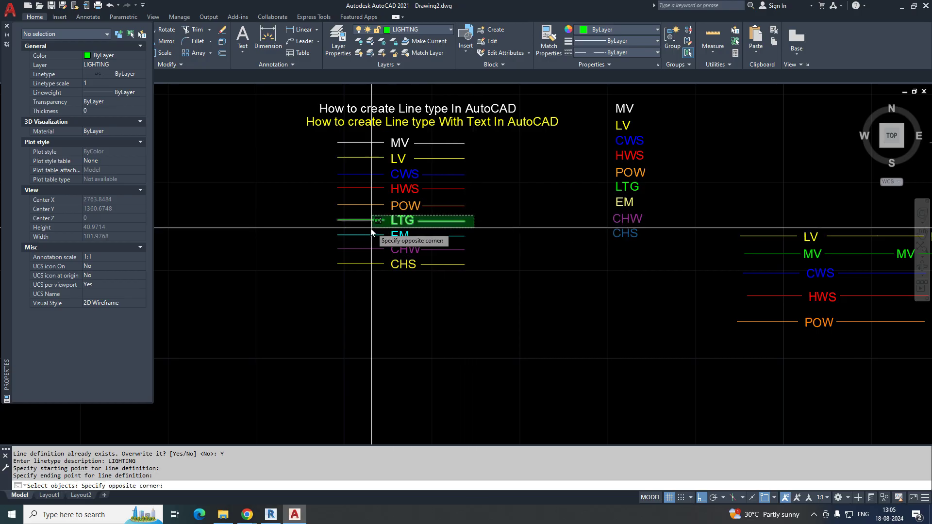
click(365, 226)
key(Return)
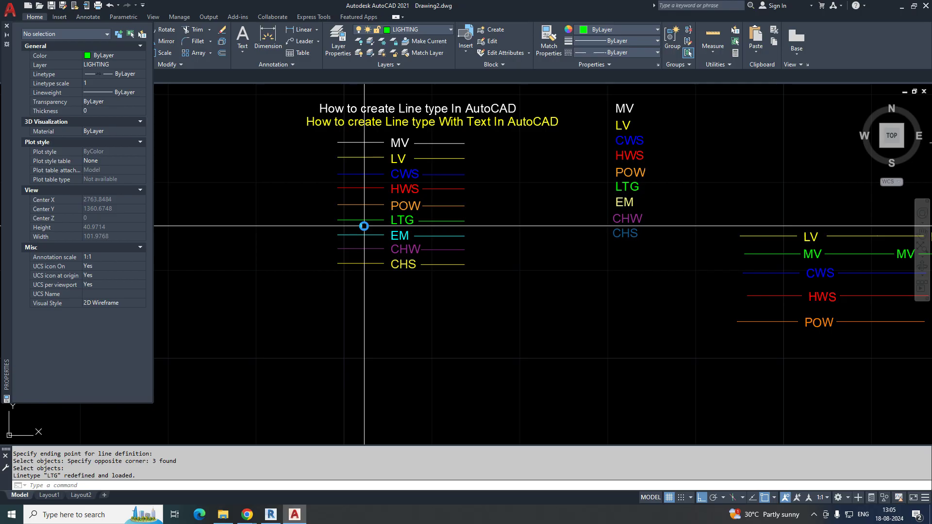
Regenerate the drawing at the group of test polylines
middle_drag(572, 327, 343, 303)
middle_drag(434, 305, 376, 300)
middle_drag(473, 296, 421, 291)
key(Escape)
key(Escape)
text(RE)
key(Return)
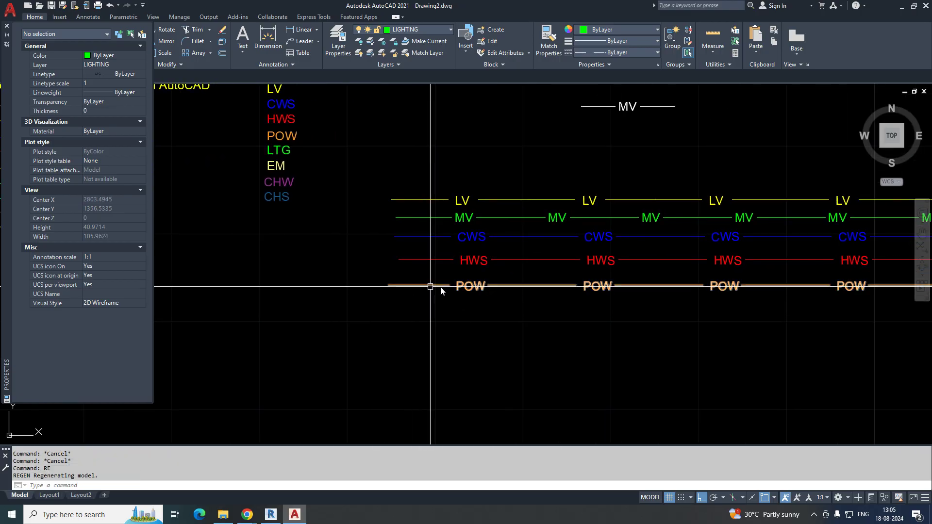
Draw a long horizontal polyline on the LIGHTING layer just below the POW line, extending past the other lines
text(PL)
key(Return)
click(378, 300)
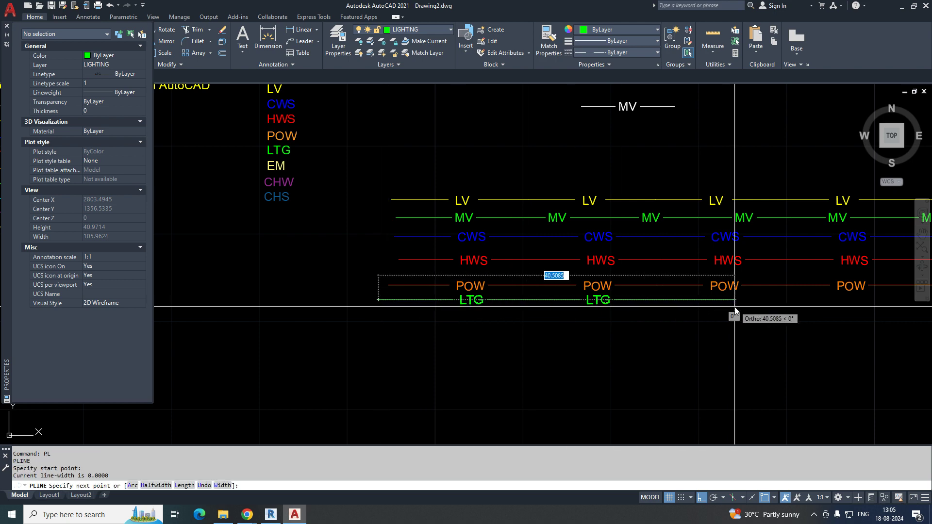
middle_drag(734, 307, 461, 306)
scroll(719, 315, down, 2)
click(857, 325)
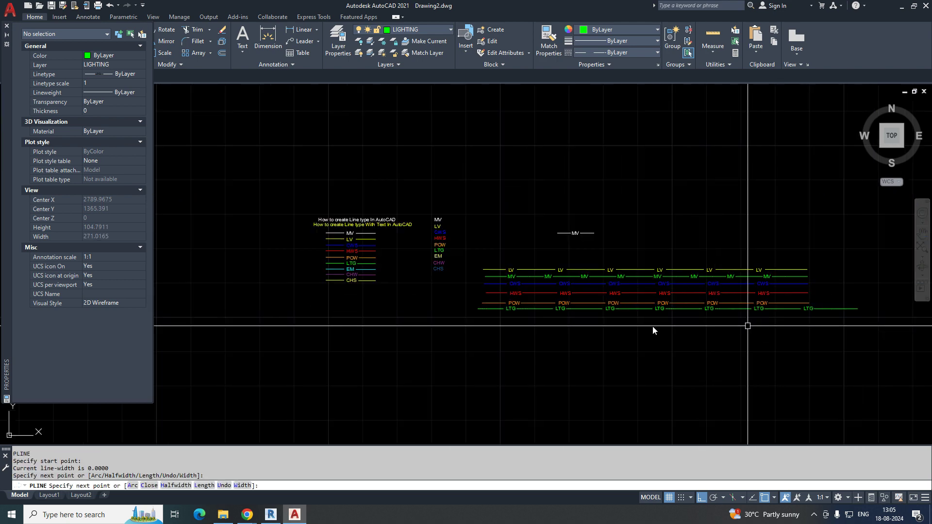
key(Escape)
Move the new LTG polyline slightly down, away from the POW line
scroll(577, 325, up, 2)
text(m)
click(582, 284)
key(Return)
click(583, 316)
click(582, 324)
Move the LTG polyline slightly right to line up its start with the POW line
scroll(436, 294, up, 2)
click(449, 270)
click(420, 308)
key(Return)
click(431, 302)
click(459, 302)
Start MKLTYPE with a new file named EM, linetype name EM and description EMERGENCY
scroll(573, 303, down, 5)
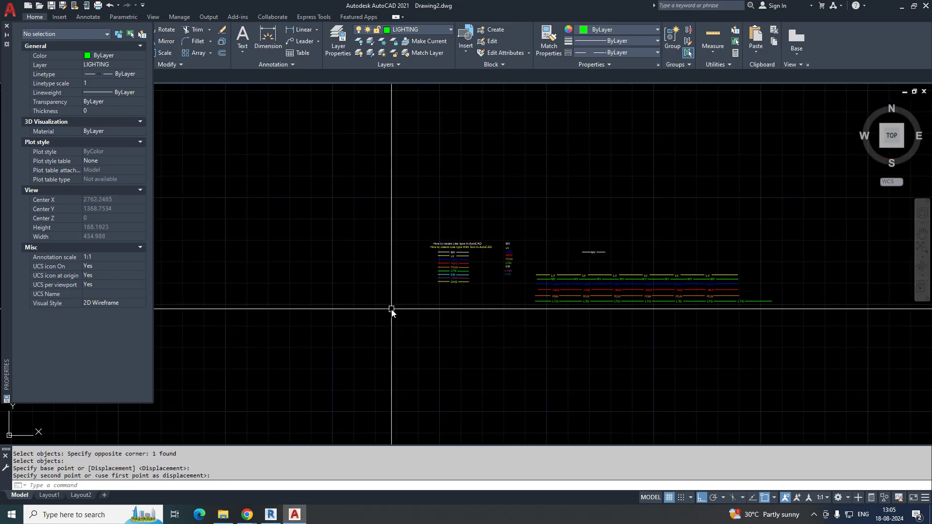
scroll(491, 272, up, 10)
mouse_move(491, 291)
middle_down()
mouse_move(433, 246)
mouse_move(389, 266)
mouse_move(394, 288)
middle_up()
key(Escape)
key(Escape)
key(Escape)
key(Escape)
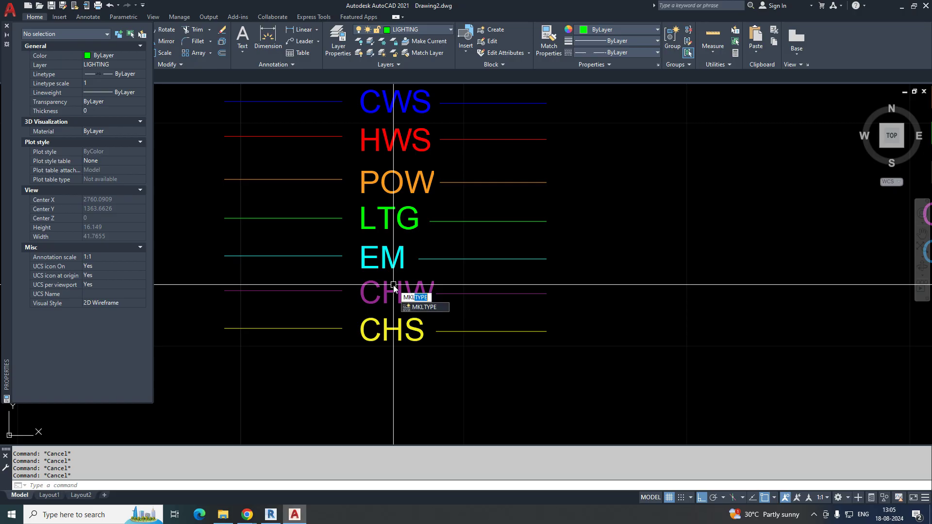
key(Return)
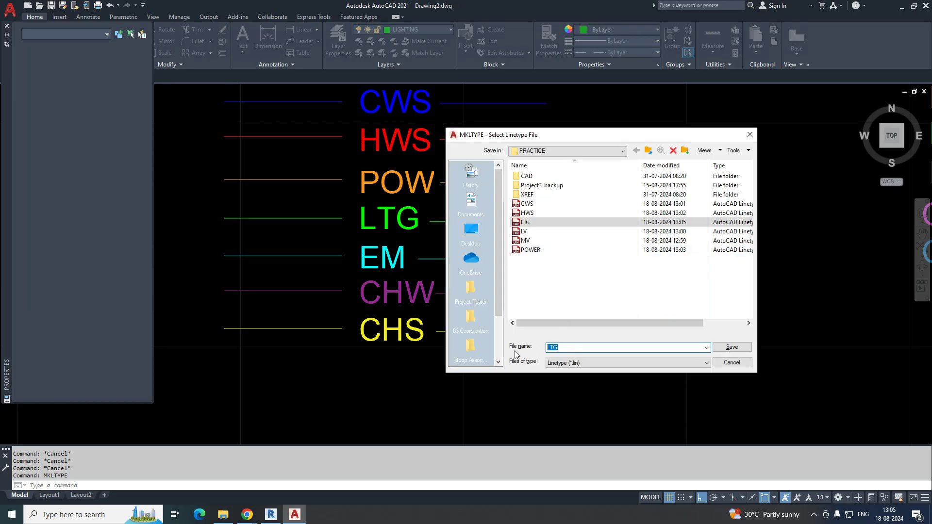
text(EM)
click(728, 347)
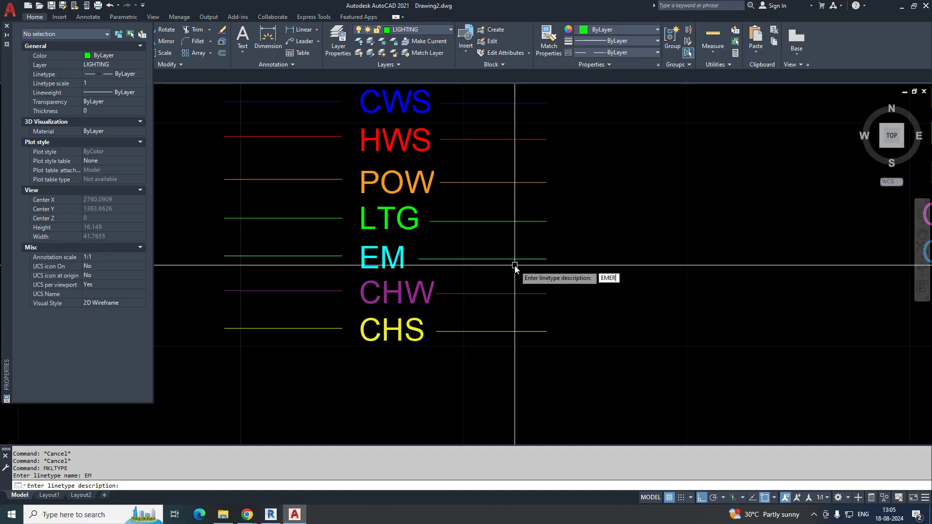
key(Return)
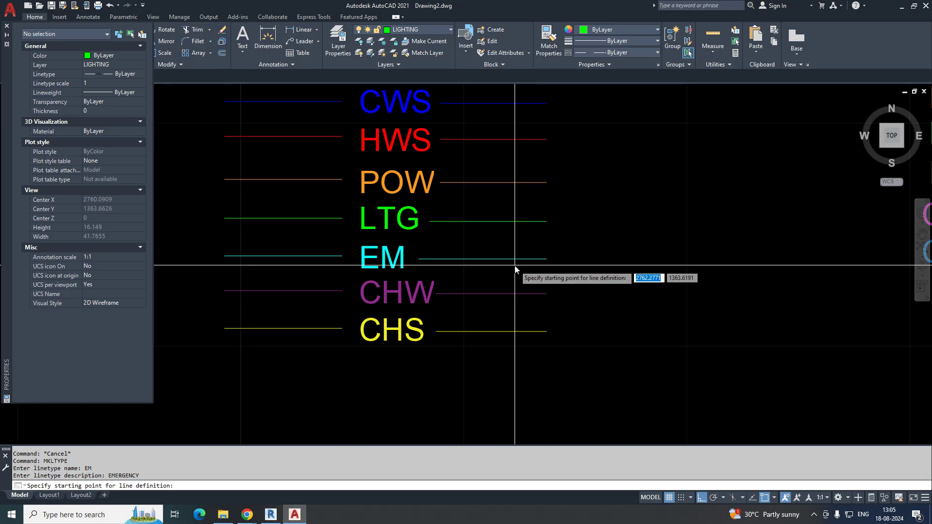
Define the EM linetype from the start to the end of the cyan sample, selecting both dashes and the EM text
click(225, 256)
click(550, 260)
click(577, 243)
click(295, 270)
key(Return)
Create a new layer named EMERGENCY
scroll(306, 277, down, 4)
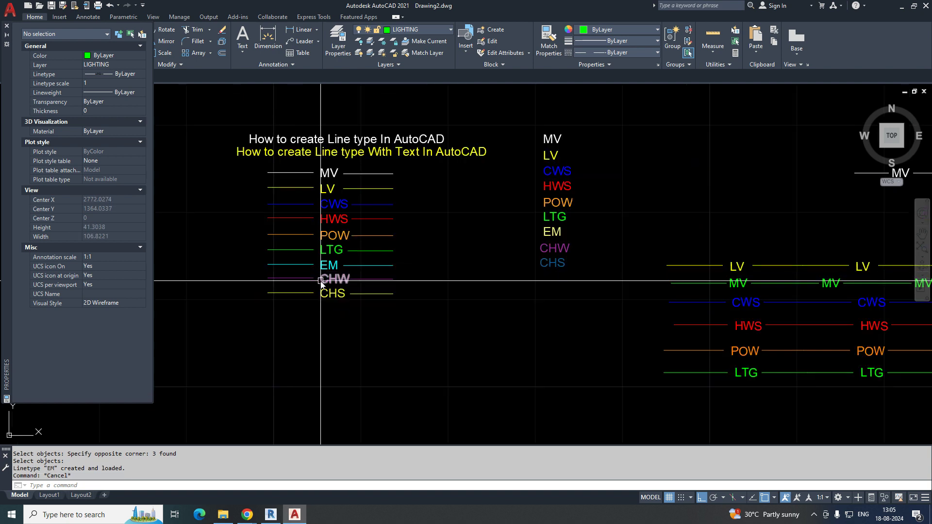
key(Return)
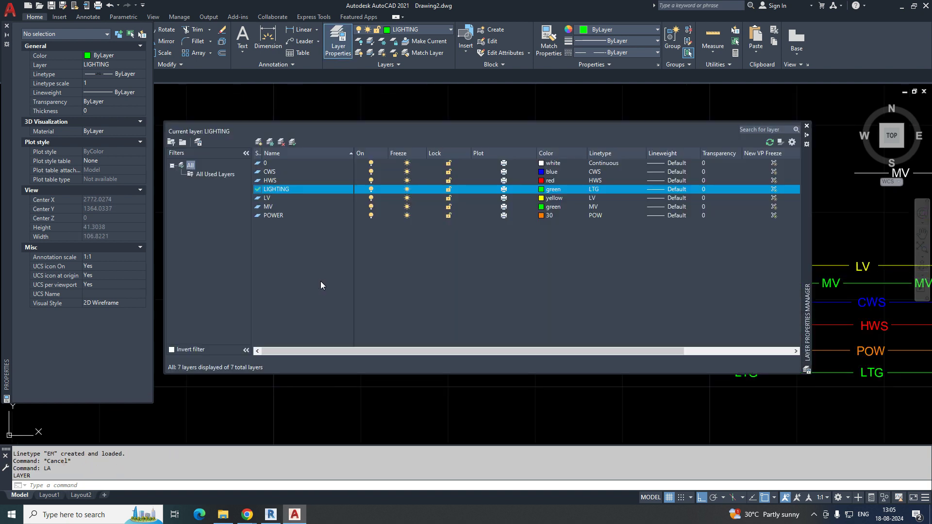
click(263, 142)
text(E)
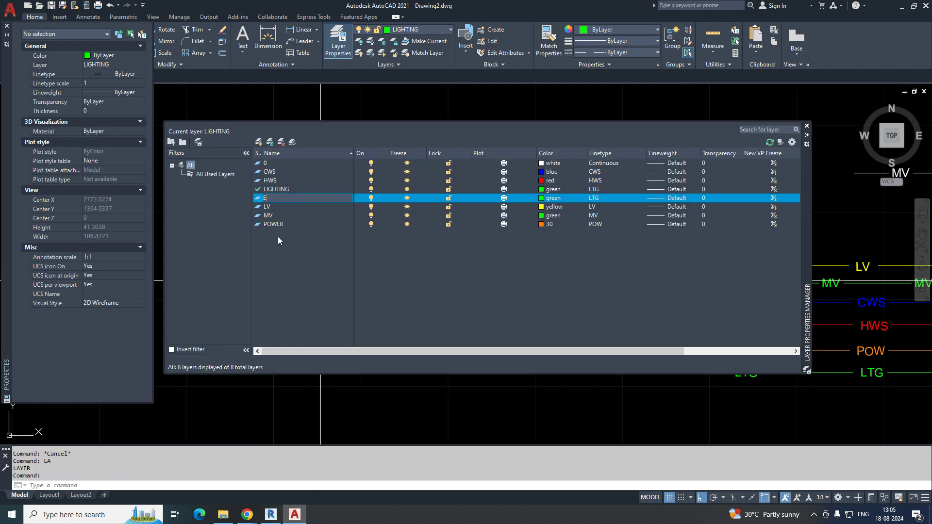
text(MERGEN)
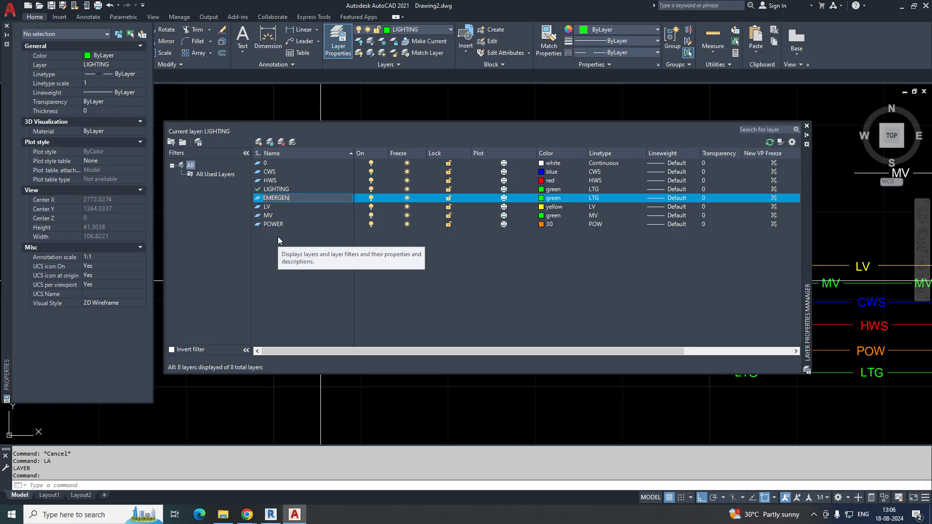
key(Return)
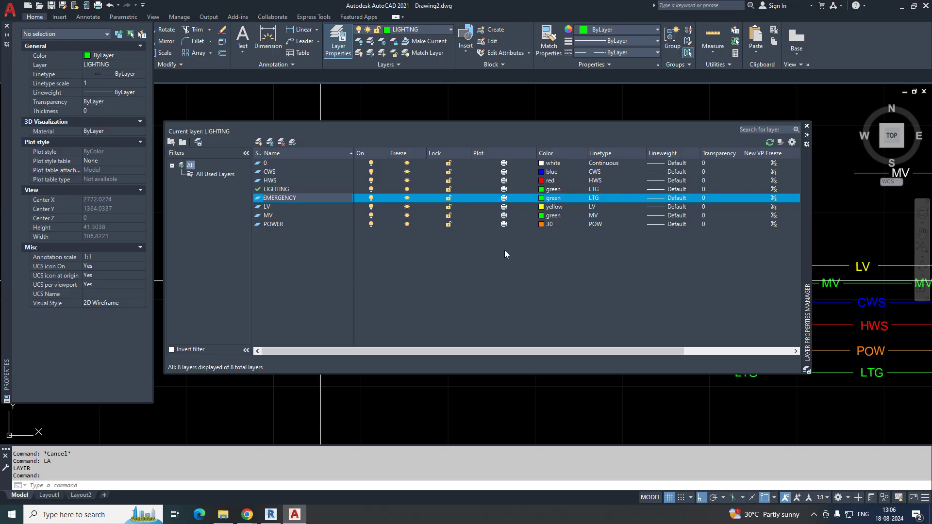
Set the EMERGENCY layer's color to cyan and its linetype to EM, and close the layer manager
click(549, 198)
click(367, 216)
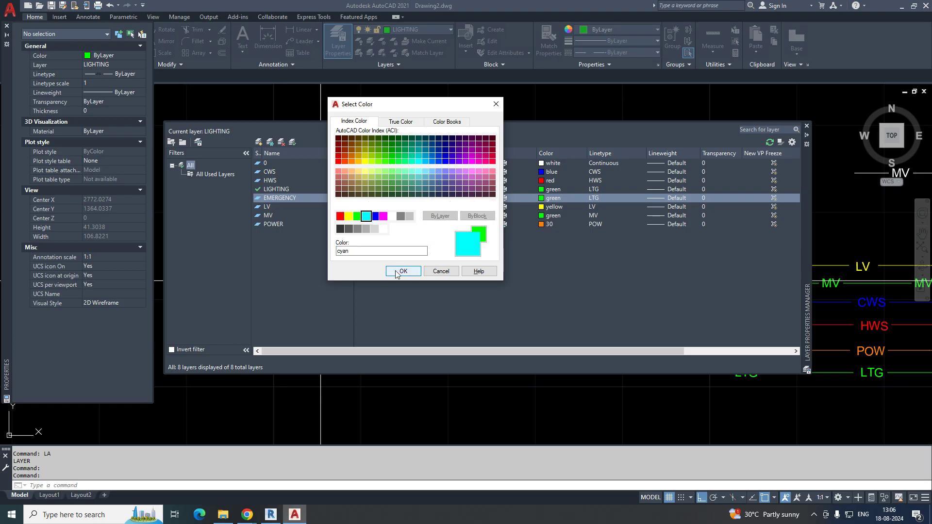
click(403, 270)
click(608, 200)
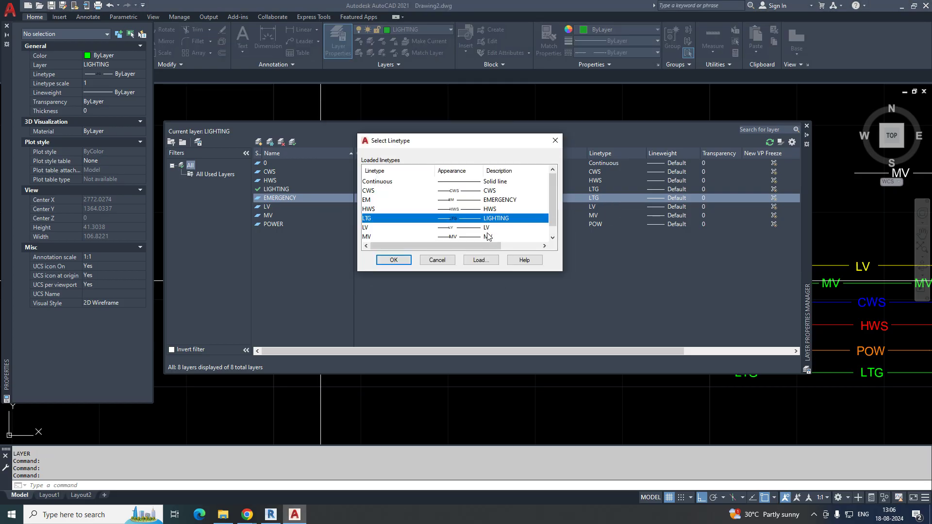
click(496, 201)
click(394, 261)
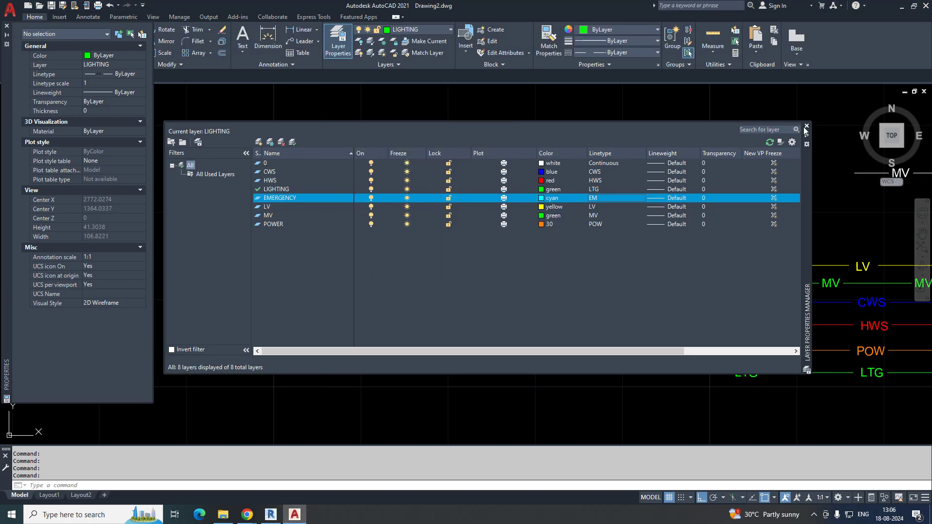
click(806, 127)
Reopen the layer manager, make the EMERGENCY layer current, and close the manager
key(Return)
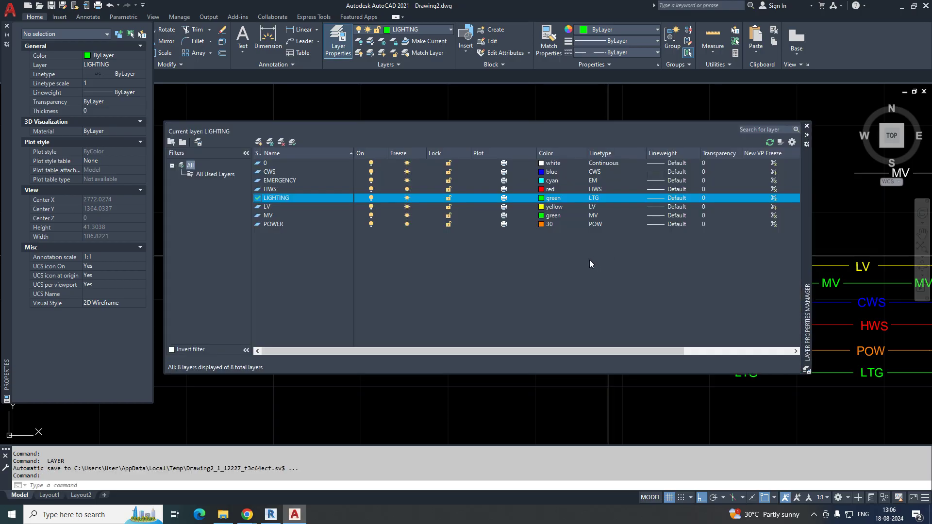
click(278, 181)
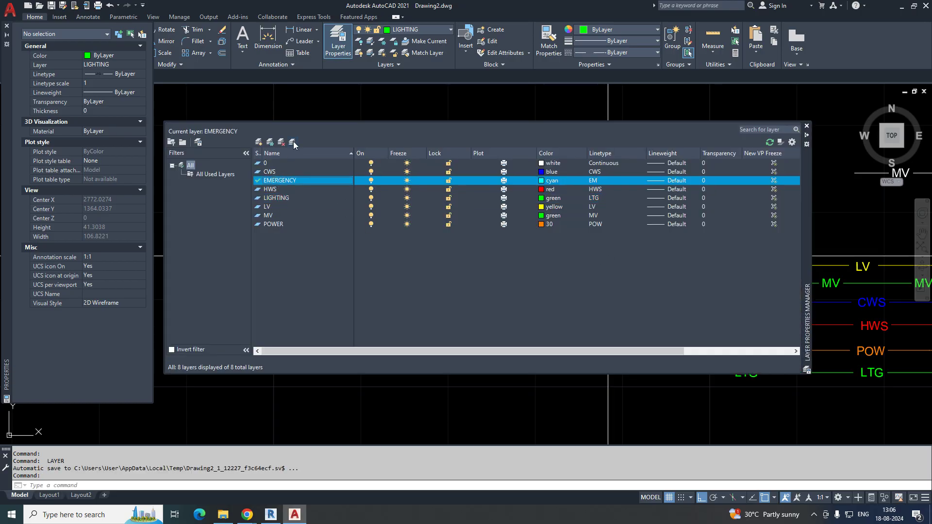
click(806, 126)
Draw a long horizontal polyline on the EMERGENCY layer just below the LTG line
middle_drag(669, 326, 343, 271)
middle_drag(505, 310, 353, 292)
text(PL)
key(Return)
click(216, 309)
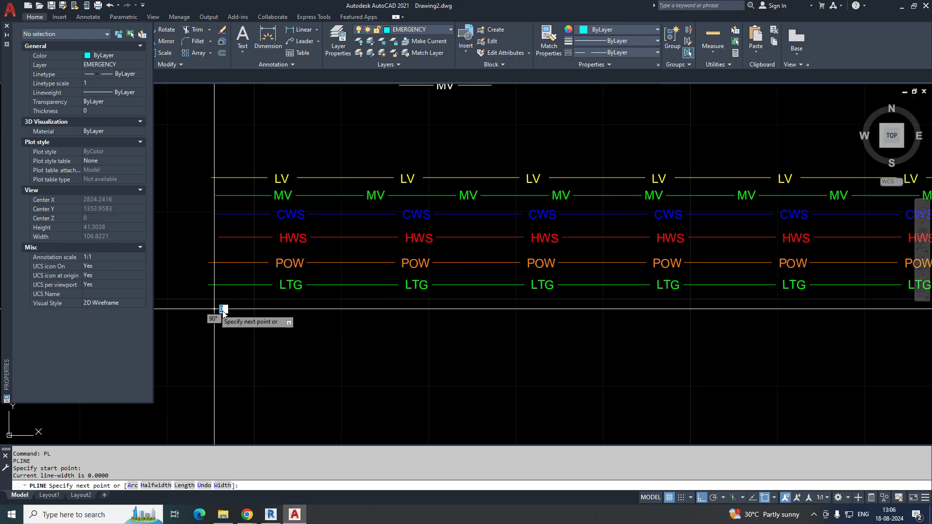
scroll(291, 325, down, 2)
click(783, 326)
key(Escape)
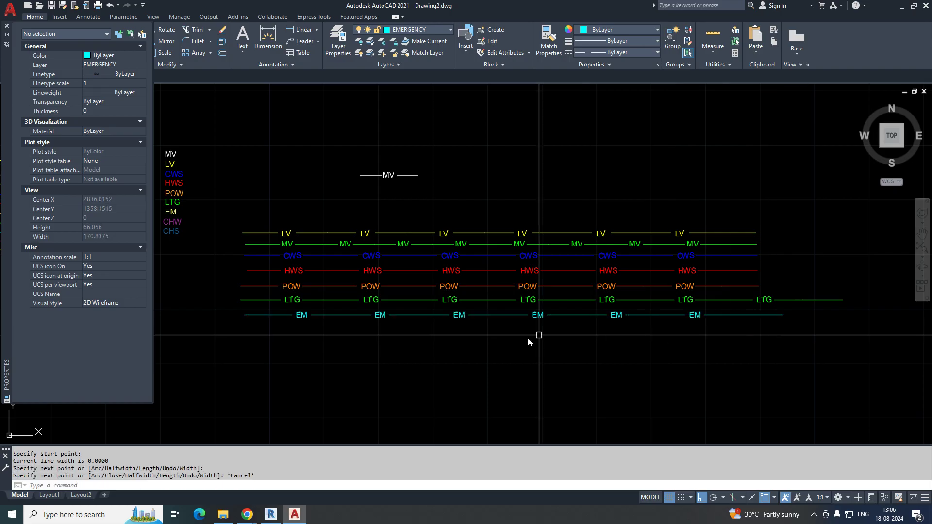
Stretch the right end of the LTG polyline back to line up with the ends of the lines above
middle_drag(698, 316, 723, 316)
middle_drag(912, 291, 803, 291)
text(S)
key(Return)
click(803, 291)
click(752, 328)
key(Return)
click(790, 334)
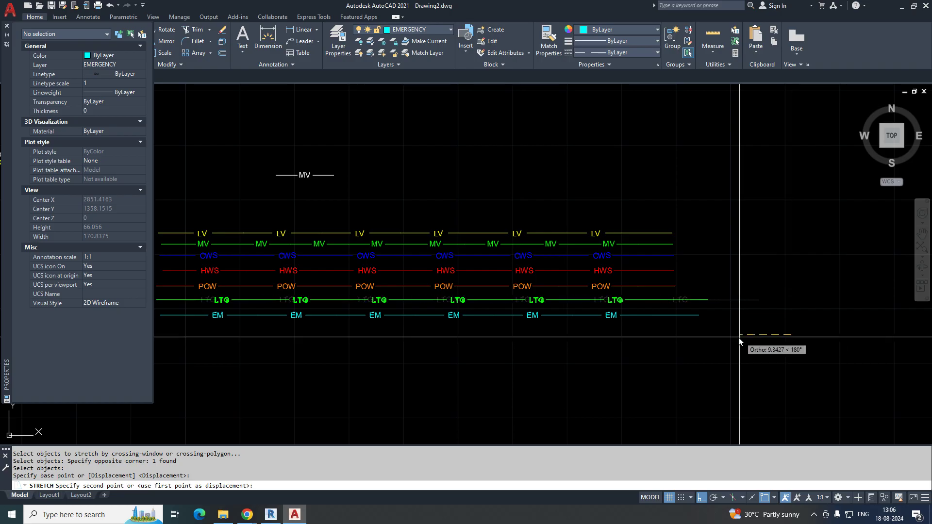
click(707, 343)
Stretch the right end of the EM polyline back to line up with the LTG line's end
text(S)
key(Return)
click(707, 343)
click(683, 303)
key(Return)
click(698, 345)
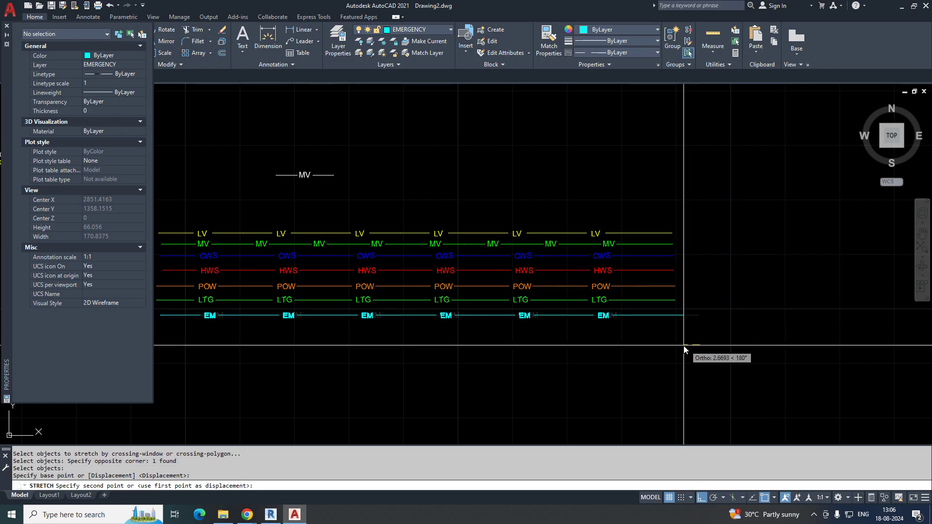
click(678, 344)
key(Escape)
Finish stretching the EM polyline's right end leftward to match the ends of the lines above
middle_drag(451, 343, 685, 344)
middle_drag(292, 284, 435, 285)
scroll(318, 202, up, 2)
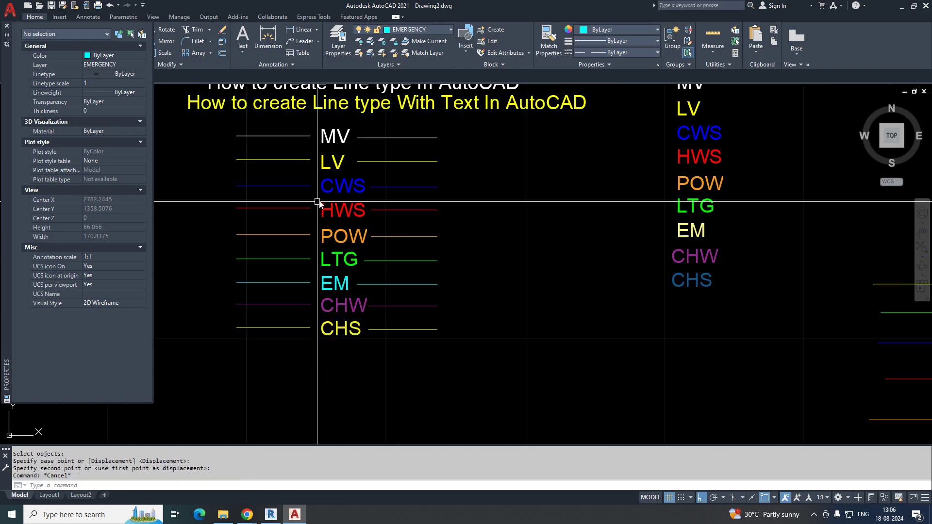
scroll(318, 202, up, 1)
click(351, 182)
scroll(355, 192, down, 2)
key(Escape)
scroll(316, 280, up, 2)
click(341, 282)
click(331, 256)
key(Escape)
click(559, 252)
click(540, 283)
key(Escape)
scroll(386, 311, down, 2)
scroll(386, 313, up, 2)
double_click(401, 269)
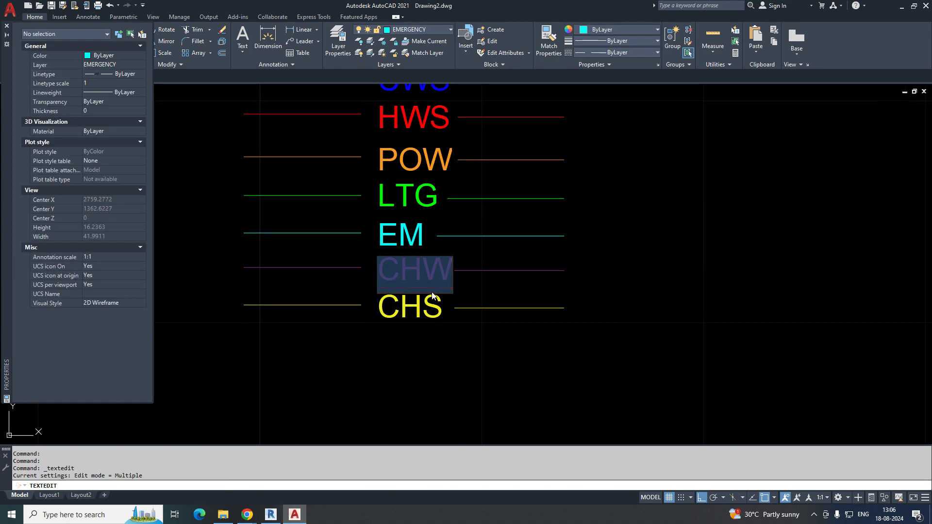
click(431, 295)
click(420, 267)
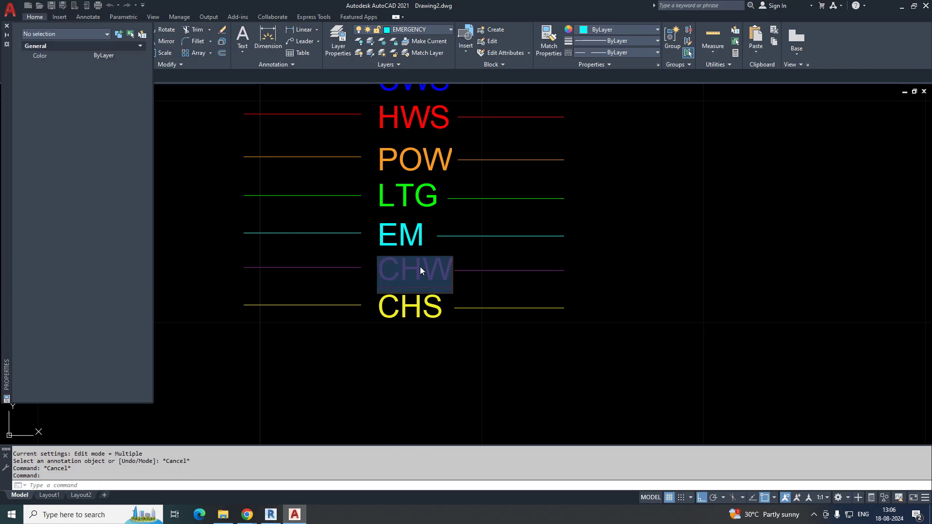
click(483, 295)
key(Escape)
click(523, 285)
click(502, 258)
click(296, 257)
click(281, 278)
click(327, 244)
click(427, 299)
key(Escape)
Move the CHW sample text slightly left in the gap between its two line segments
scroll(398, 278, up, 1)
text(m)
key(space)
click(369, 279)
key(space)
click(317, 287)
click(311, 291)
click(368, 283)
middle_drag(370, 291, 385, 290)
key(Escape)
key(Escape)
key(Escape)
Start MKLTYPE and save a new linetype file named CHW in the PRACTICE folder
text(MKLTYPE)
key(Return)
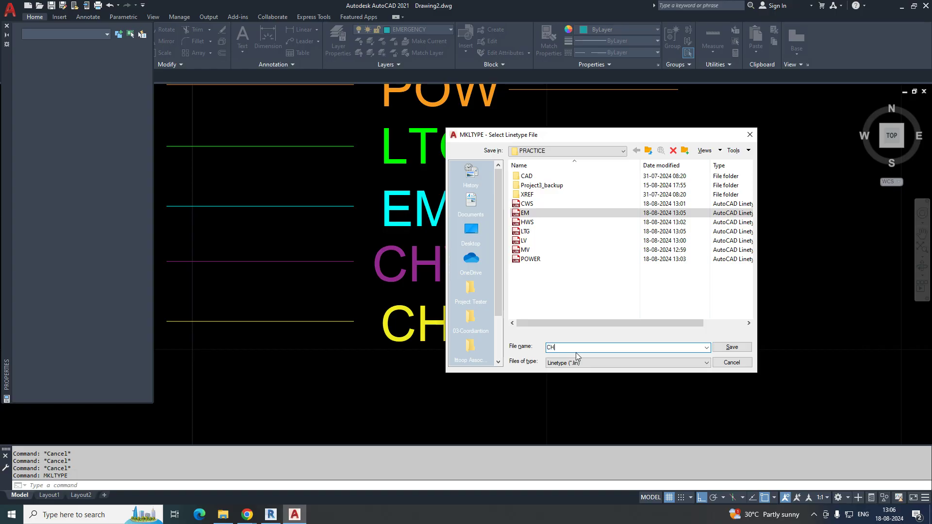
drag(650, 144, 708, 144)
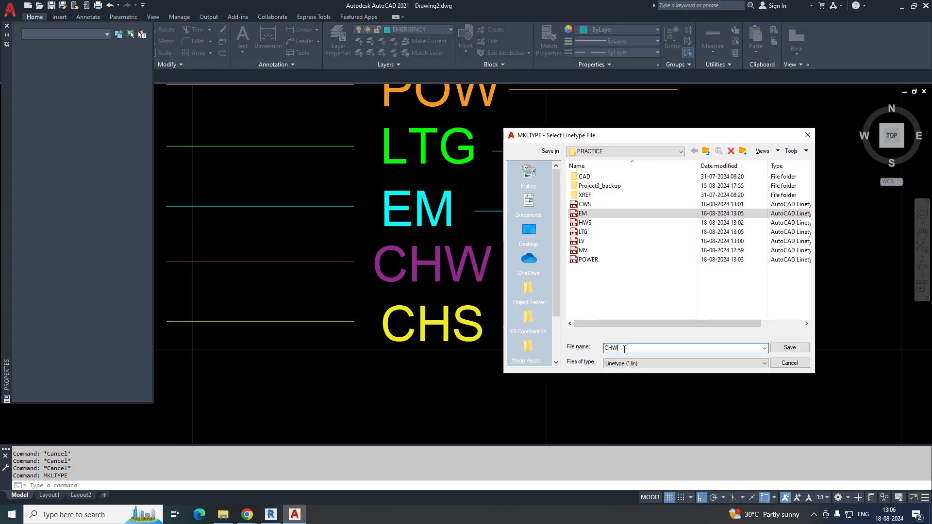
click(796, 348)
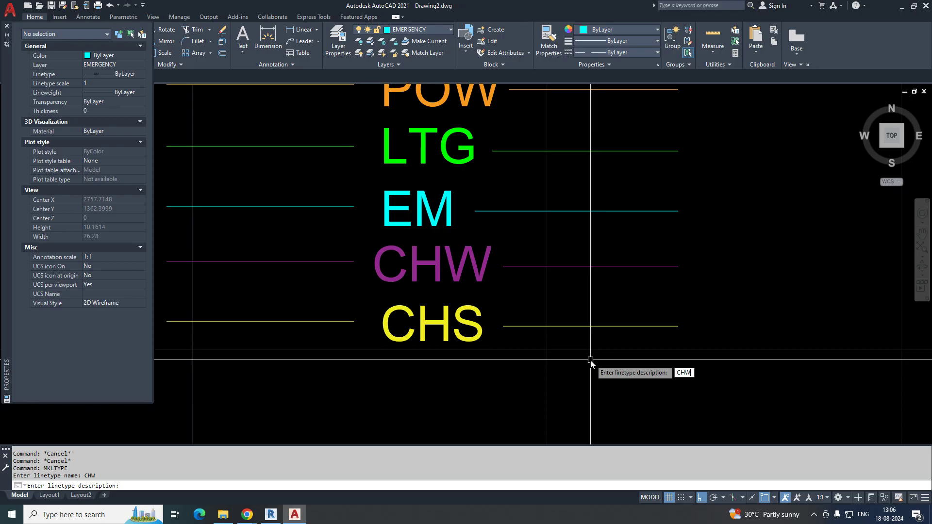
Define linetype CHW with description CHW from the sample's outer line ends, using both line segments and the CHW text
key(Return)
click(167, 261)
click(678, 266)
click(686, 248)
click(313, 295)
key(Return)
key(Return)
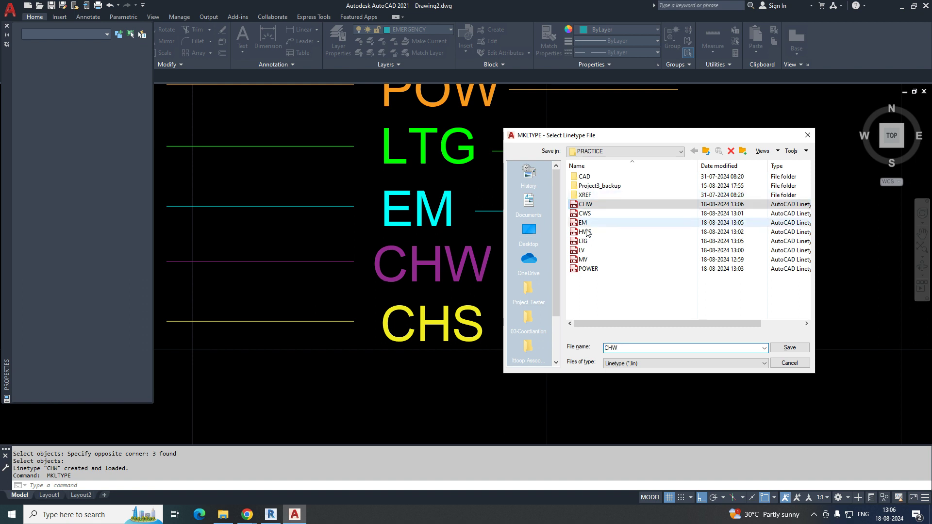
key(Escape)
Create a layer named CHW in the layer manager and set its color to 202
key(Return)
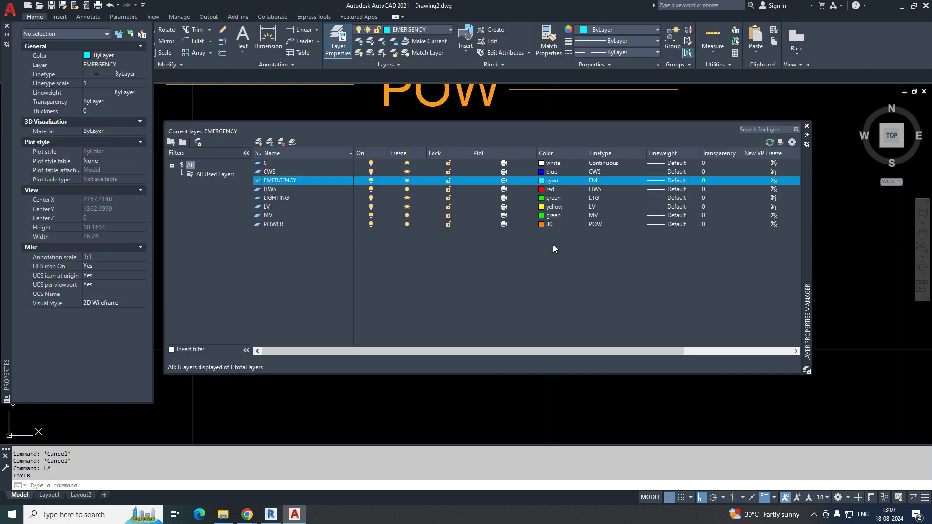
click(258, 142)
text(CHW)
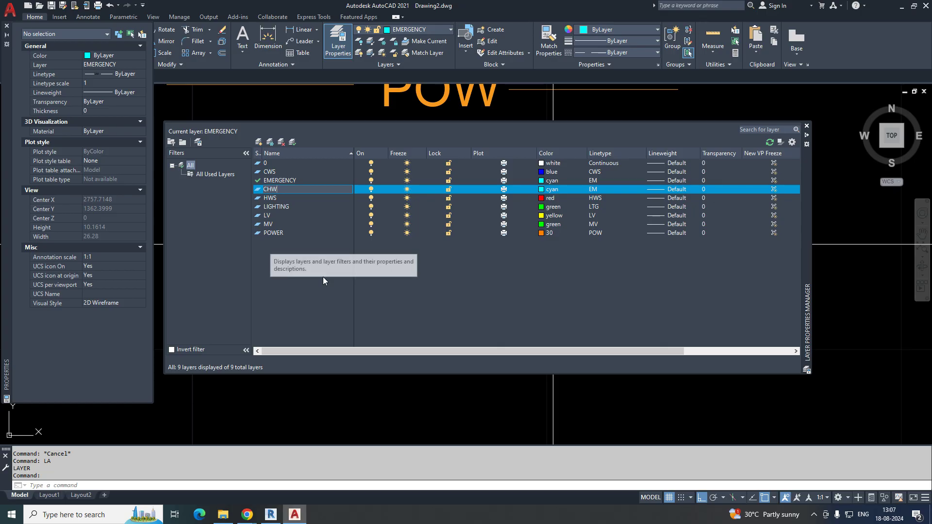
key(Return)
click(552, 188)
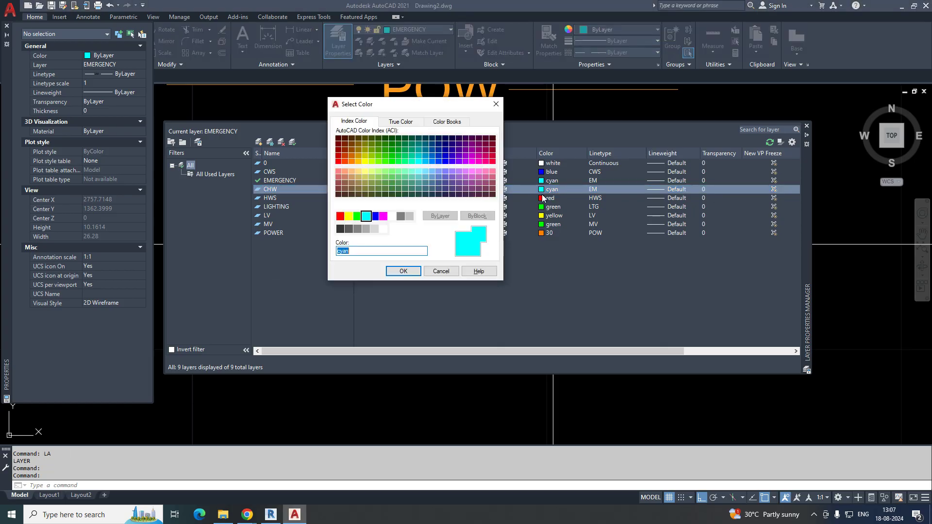
click(464, 155)
click(403, 271)
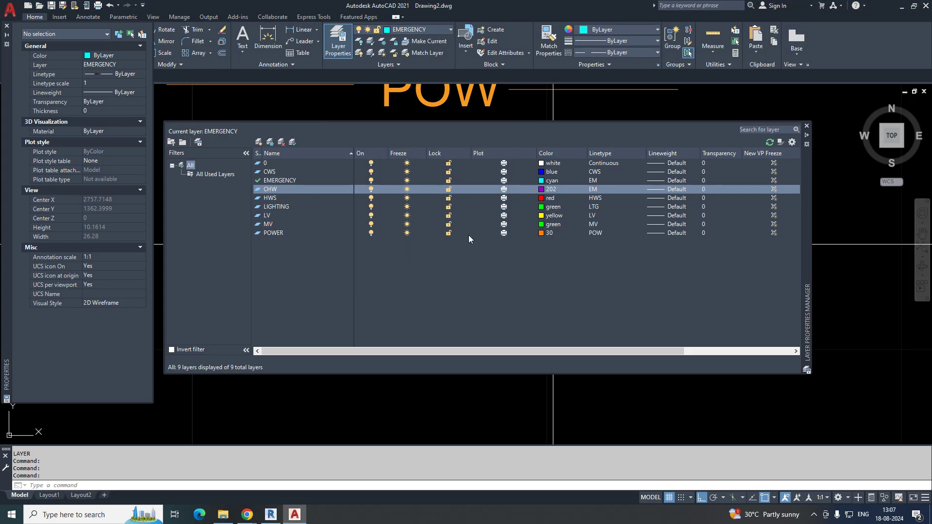
Assign the CHW linetype to the CHW layer, make that layer current, and close the layer manager
click(600, 190)
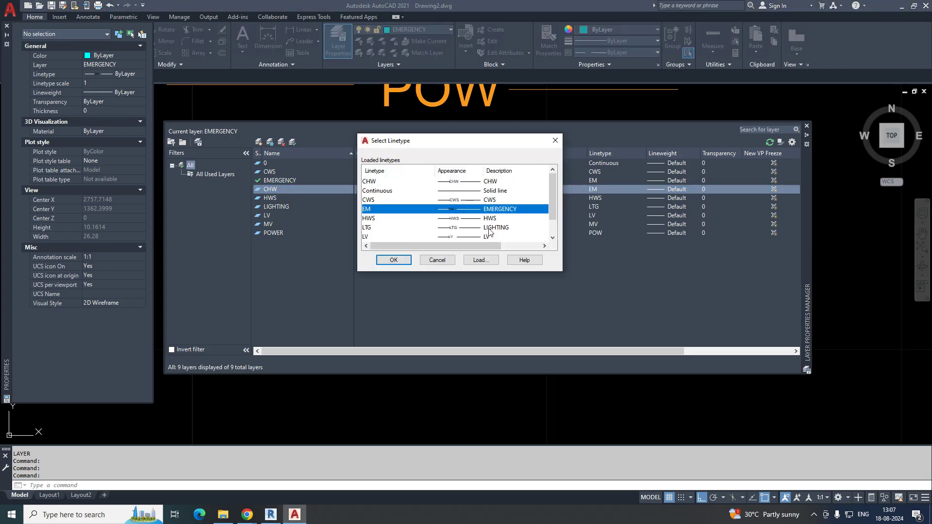
click(488, 182)
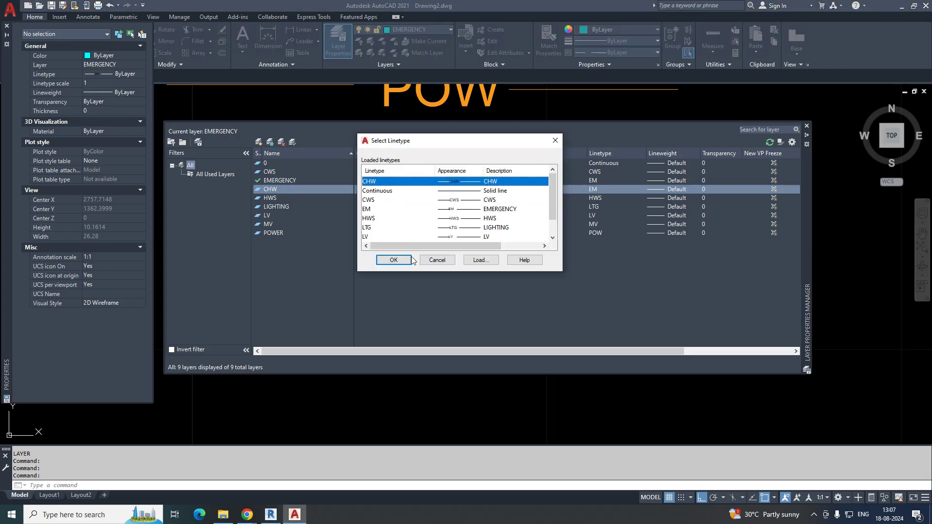
click(394, 260)
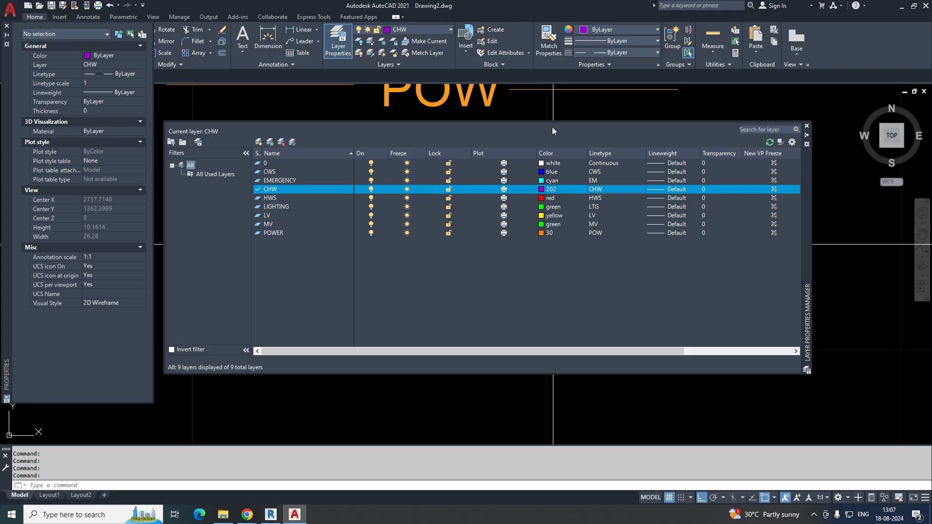
click(807, 126)
Draw a long horizontal polyline on the CHW layer just below the EM line
scroll(516, 308, down, 5)
mouse_move(516, 307)
middle_down()
mouse_move(349, 257)
mouse_move(270, 253)
middle_up()
text(PL)
key(Return)
click(235, 277)
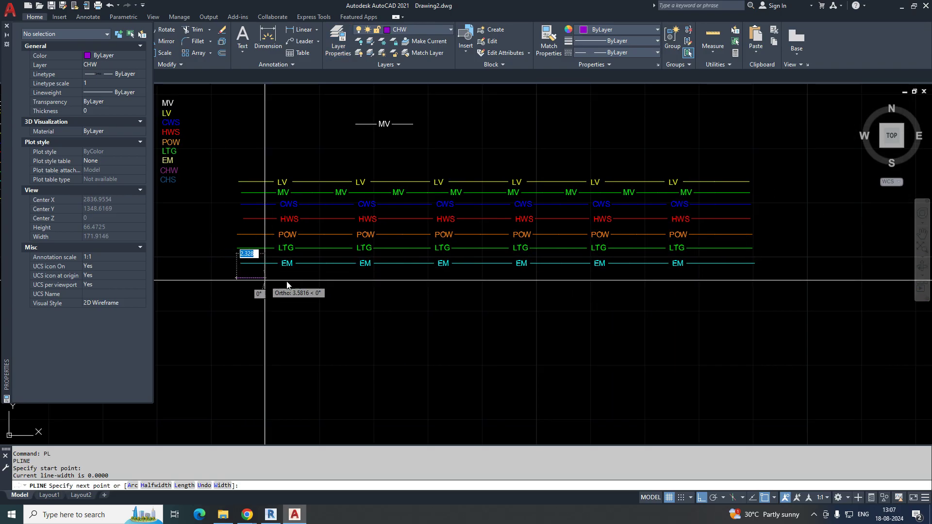
click(747, 277)
key(Escape)
Run MKLTYPE again and save a new linetype file named CHS
middle_drag(408, 286, 634, 290)
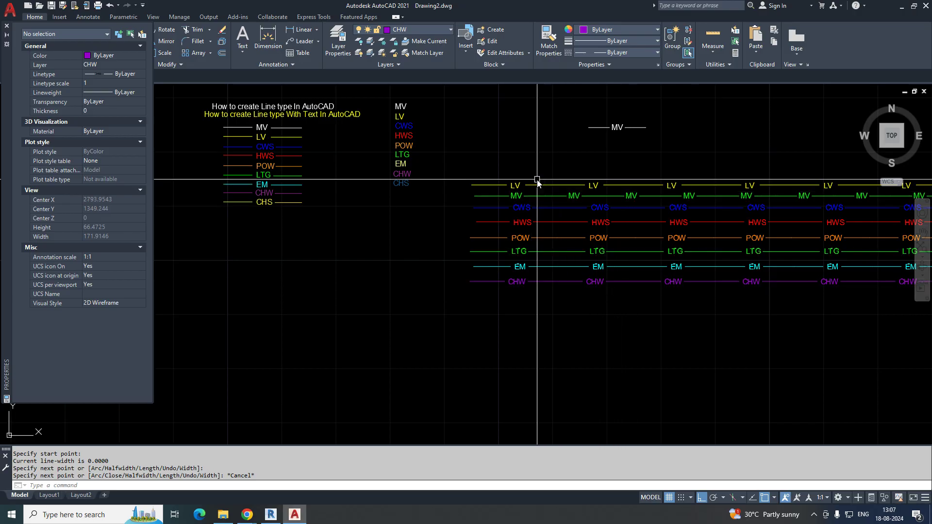
scroll(245, 196, up, 3)
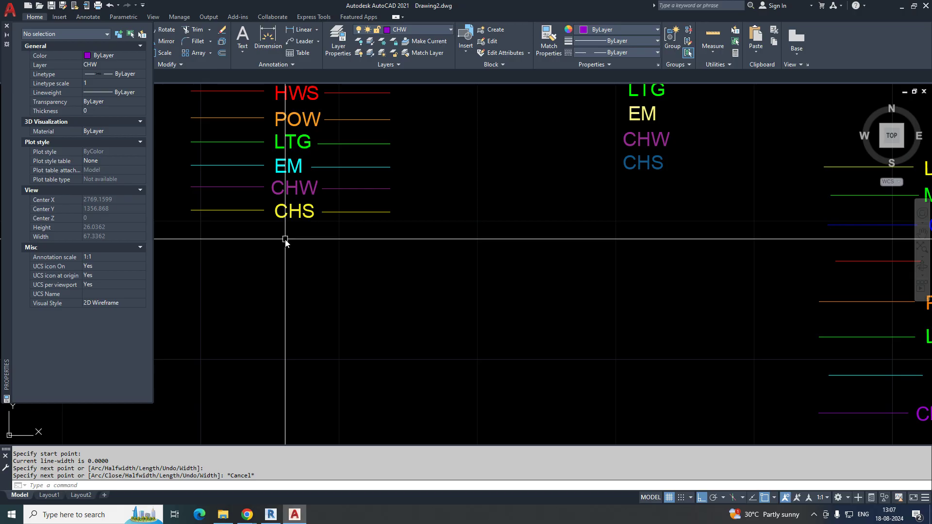
key(Return)
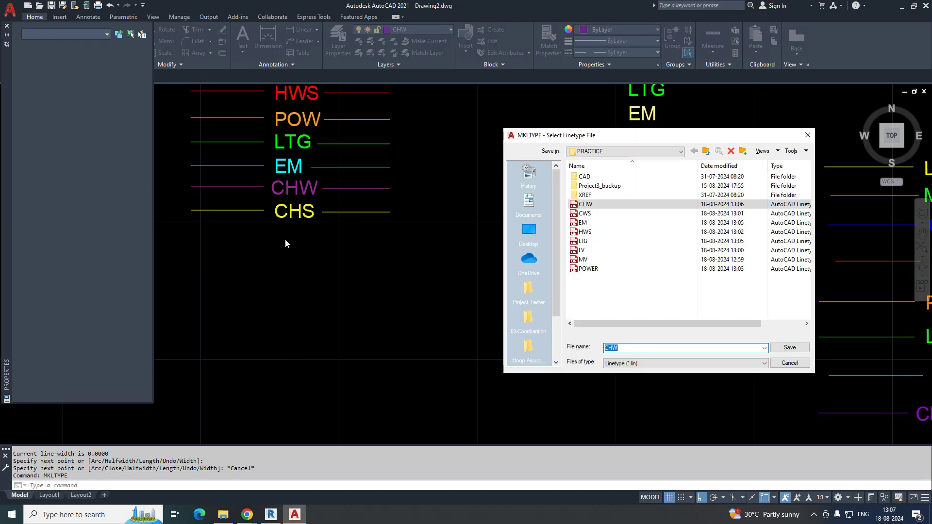
text(S)
click(789, 348)
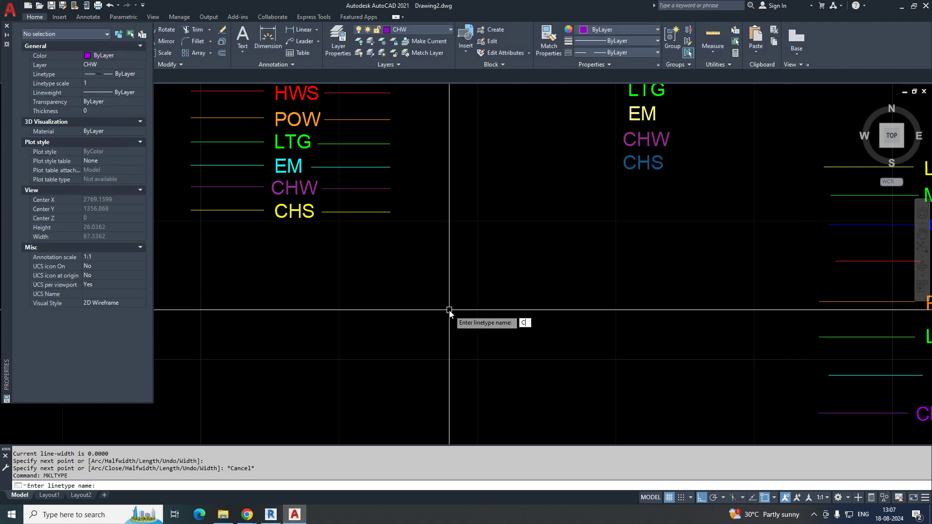
Define linetype CHS with description CHS from the sample's outer line ends, using both line segments and the CHS text
key(Return)
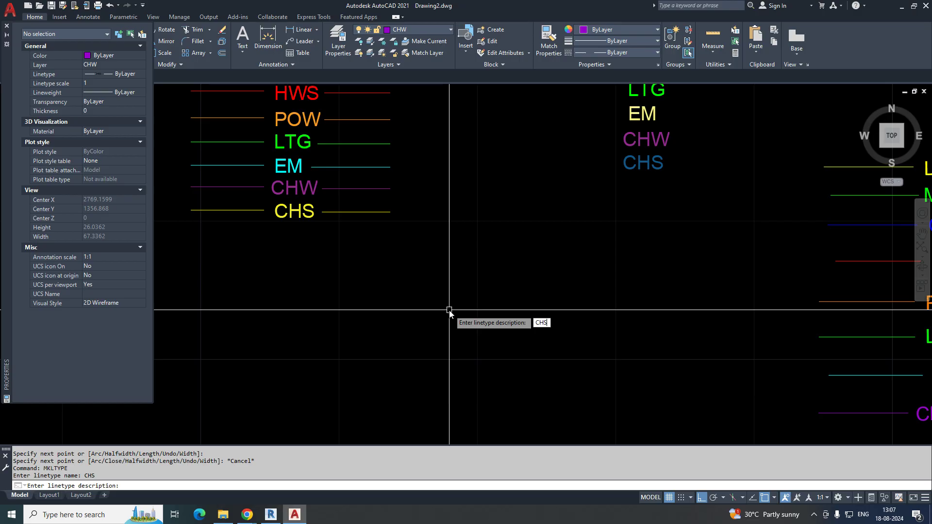
key(Return)
click(191, 211)
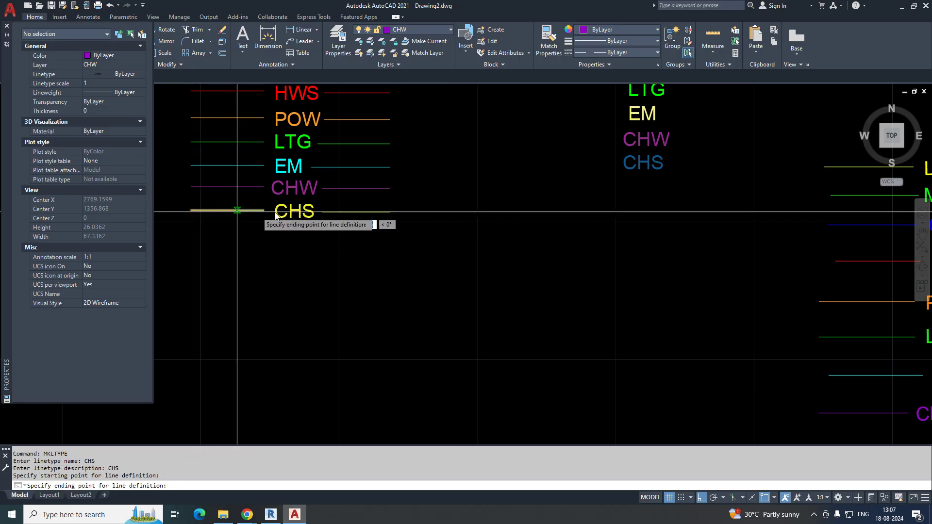
click(390, 212)
click(403, 204)
key(Return)
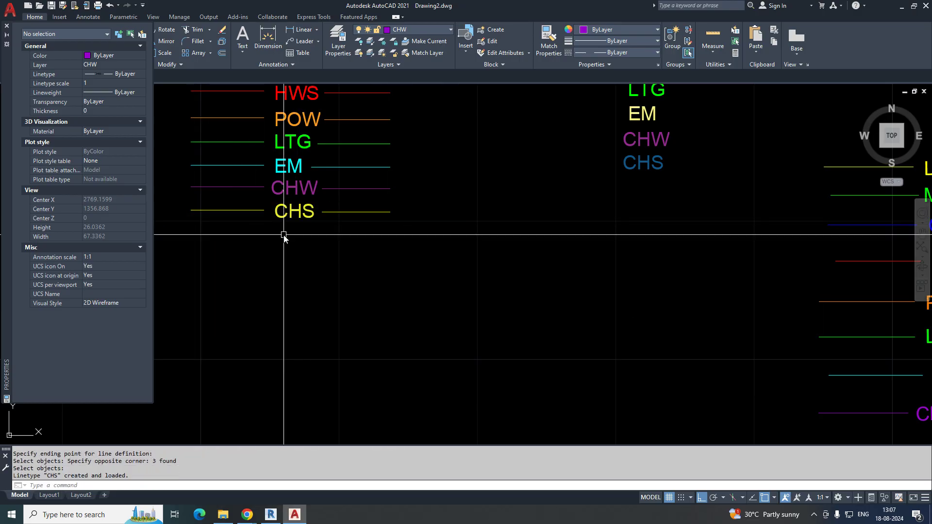
Create a layer named CHS in the layer manager and make it current
text(LA)
key(Return)
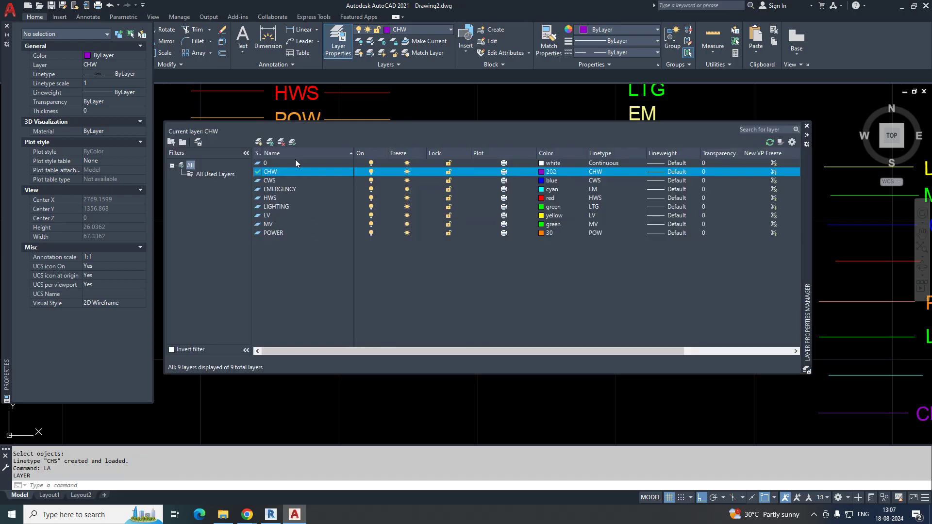
click(261, 141)
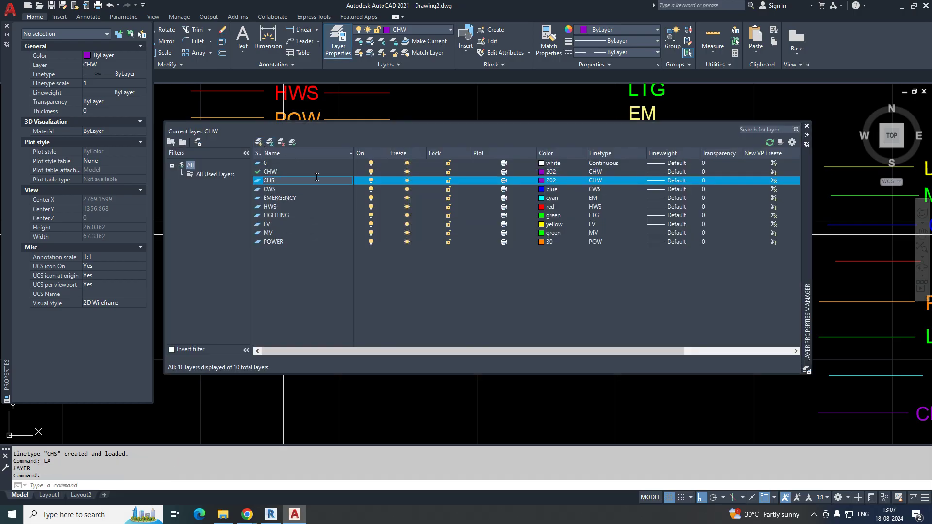
click(293, 143)
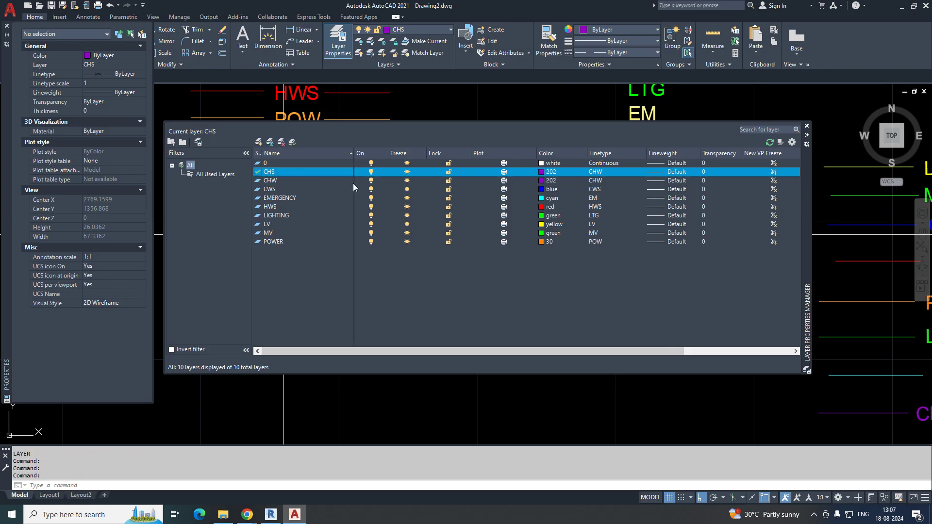
Set the CHS layer's color to yellow and its linetype to CHS, and close the layer manager
click(552, 172)
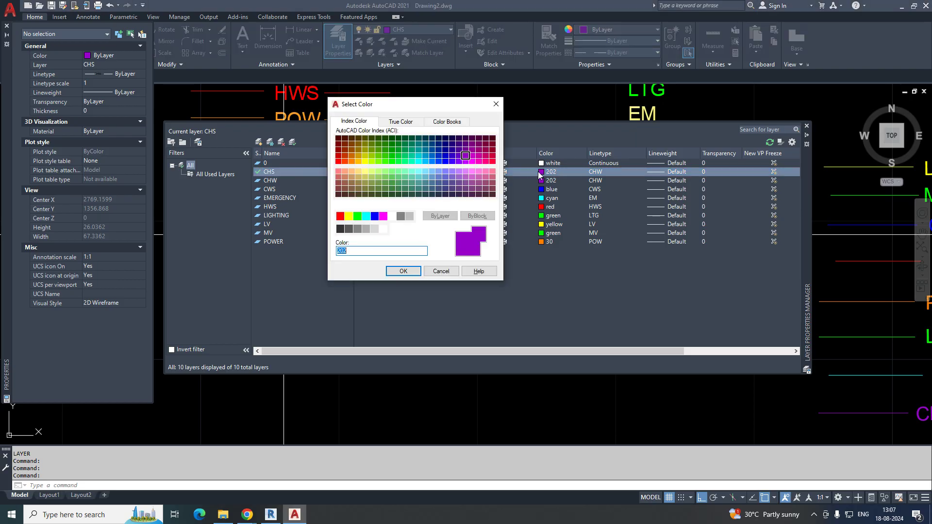
click(349, 216)
click(403, 271)
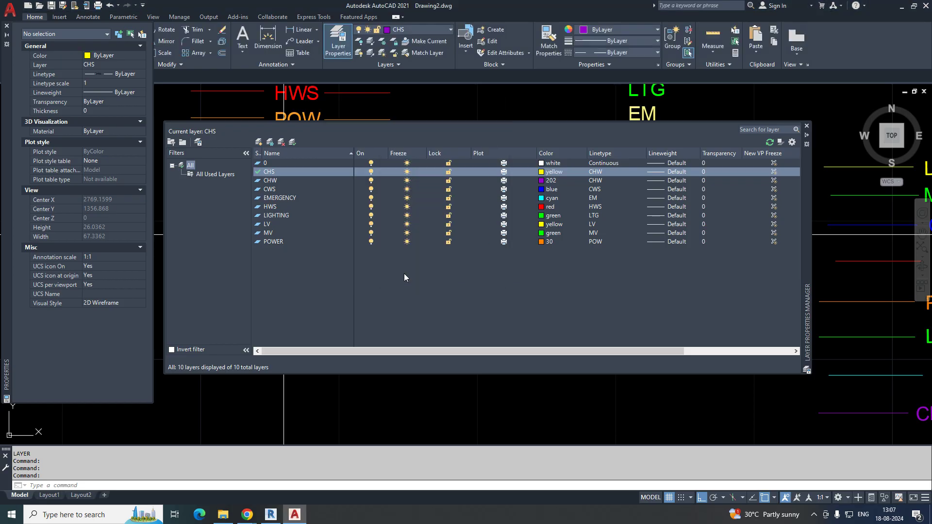
click(605, 171)
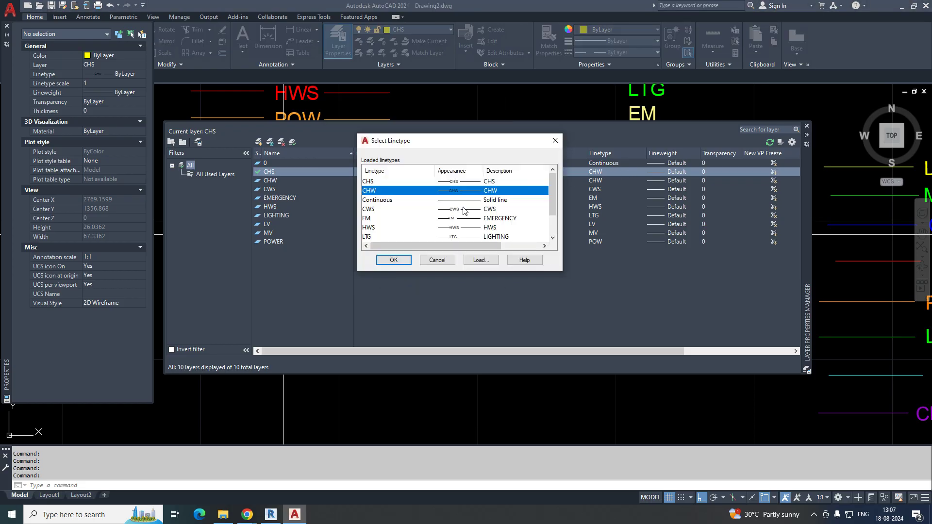
click(491, 182)
click(394, 260)
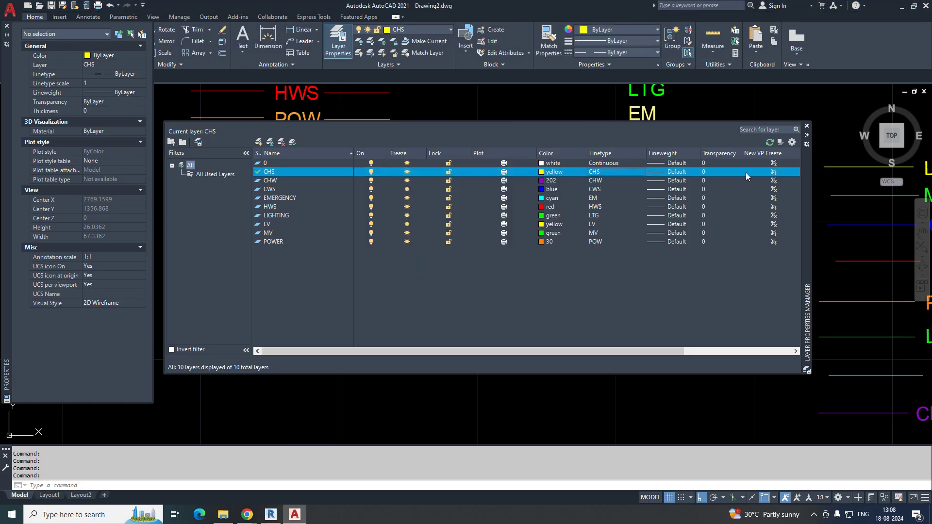
click(806, 126)
Draw a long horizontal polyline on the CHS layer just below the CHW line
scroll(364, 239, down, 4)
middle_drag(479, 316, 327, 276)
text(PL)
key(Return)
click(293, 275)
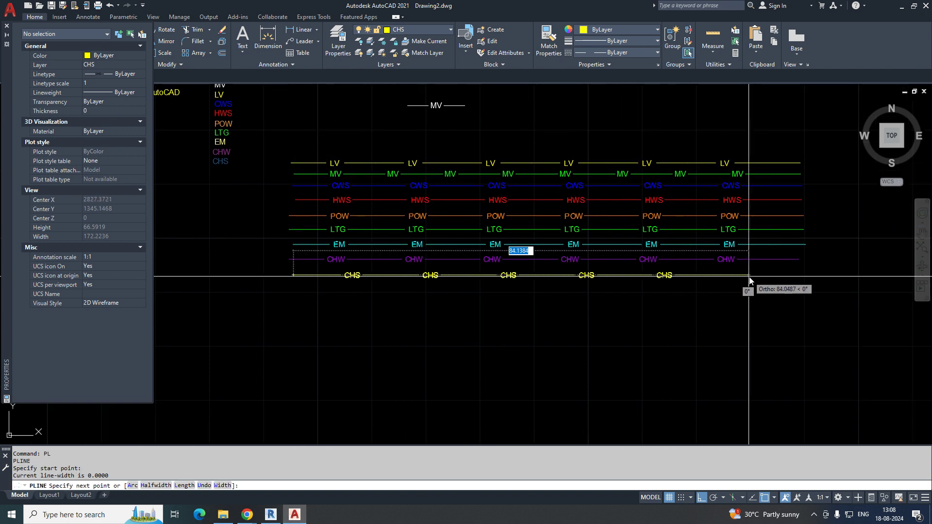
key(Escape)
scroll(363, 217, up, 1)
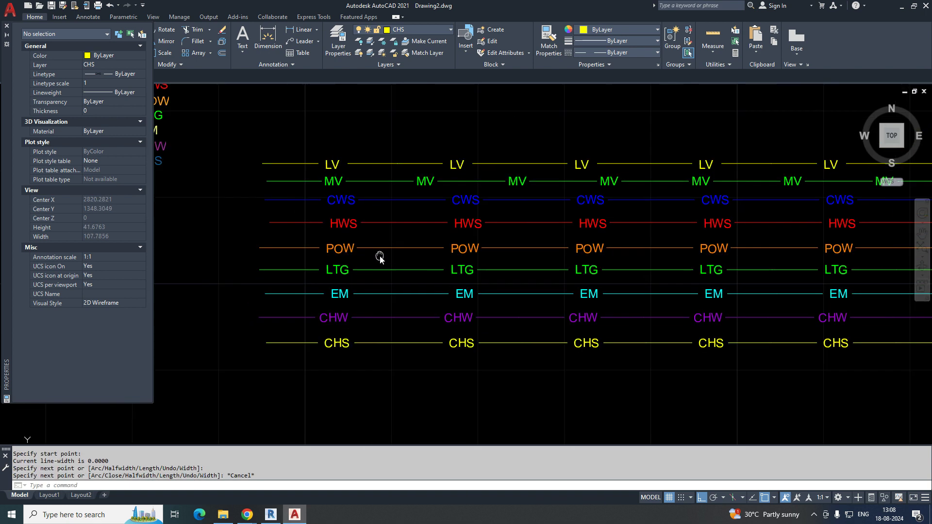